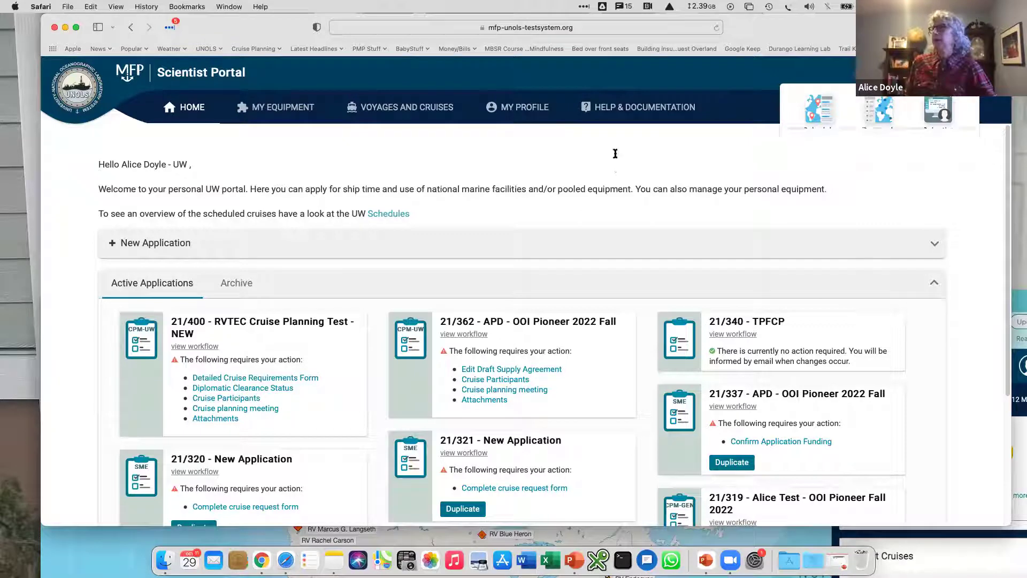
Look over the active applications and view the request form types available for a new application
{"action": "scroll", "coordinate": [643, 360], "scroll_direction": "down", "scroll_amount": 5}
{"action": "scroll", "coordinate": [643, 360], "scroll_direction": "up", "scroll_amount": 2}
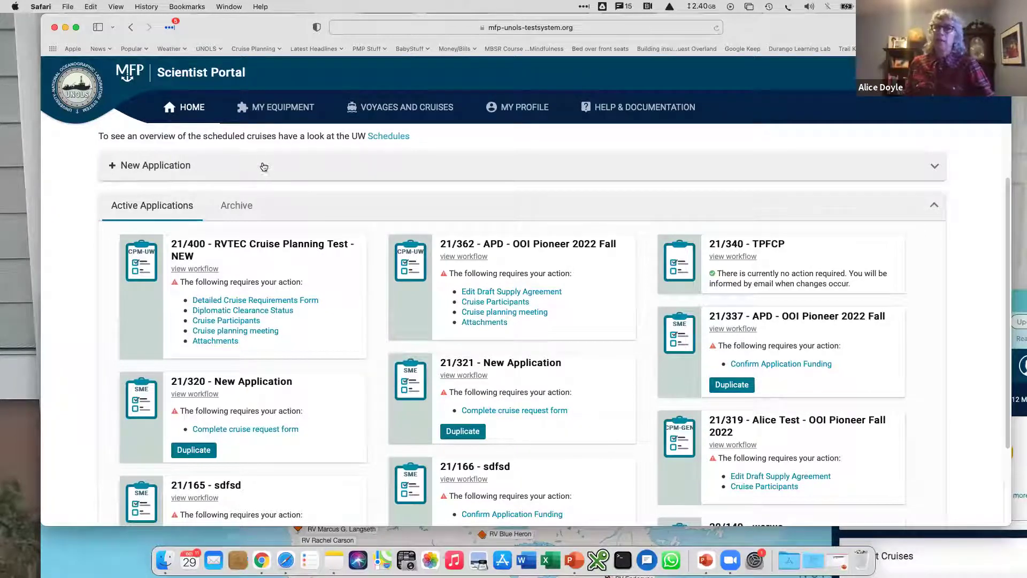
{"action": "left_click", "coordinate": [151, 166]}
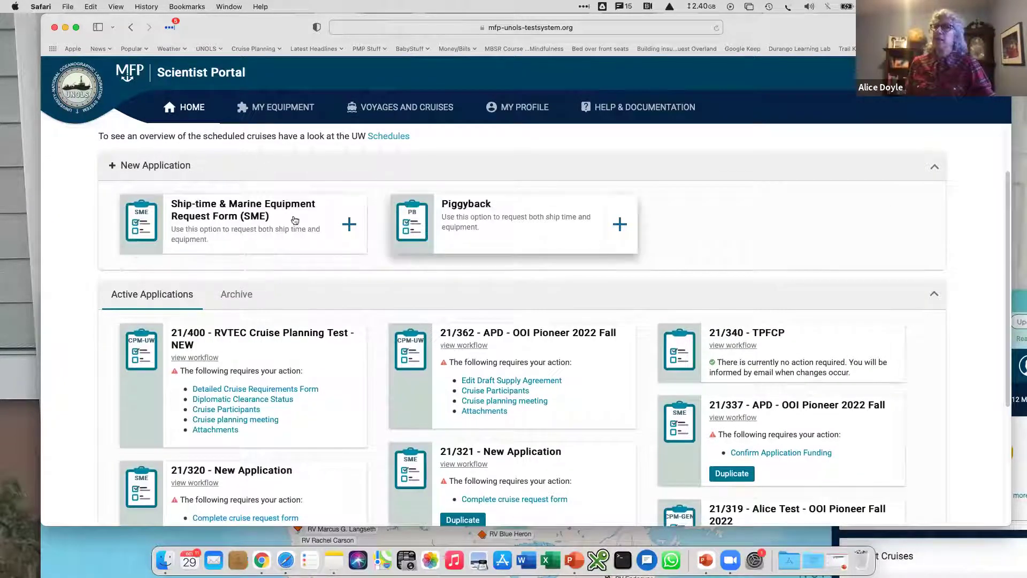
{"action": "left_click", "coordinate": [155, 165]}
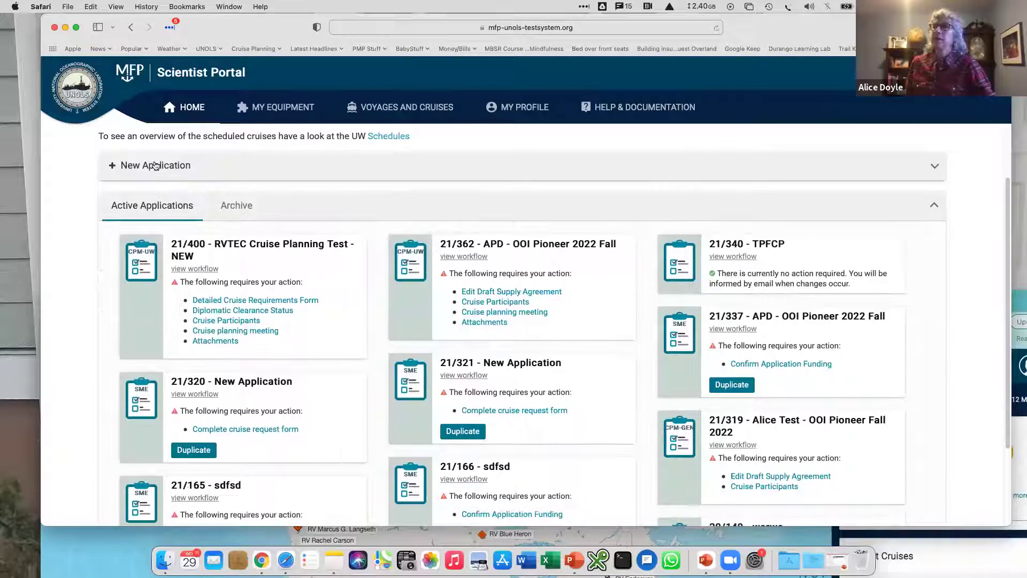
{"action": "left_click", "coordinate": [155, 166]}
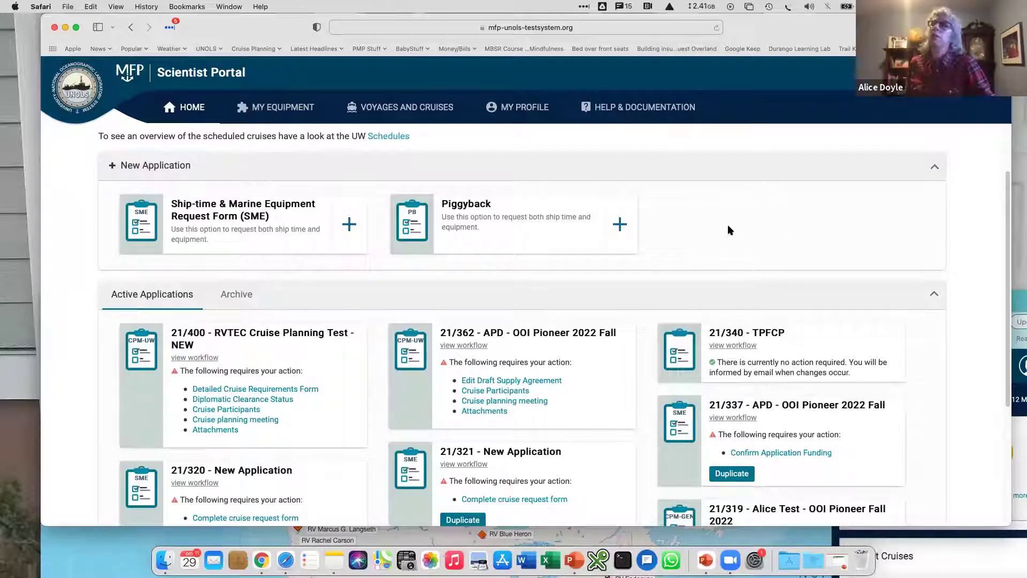
{"action": "scroll", "coordinate": [740, 245], "scroll_direction": "down", "scroll_amount": 1}
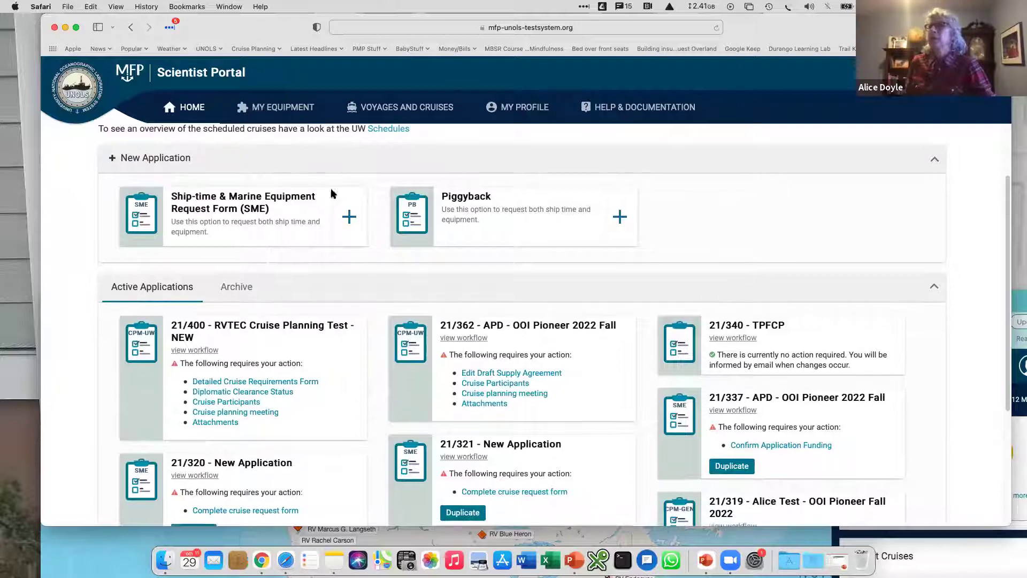
{"action": "left_click", "coordinate": [177, 157]}
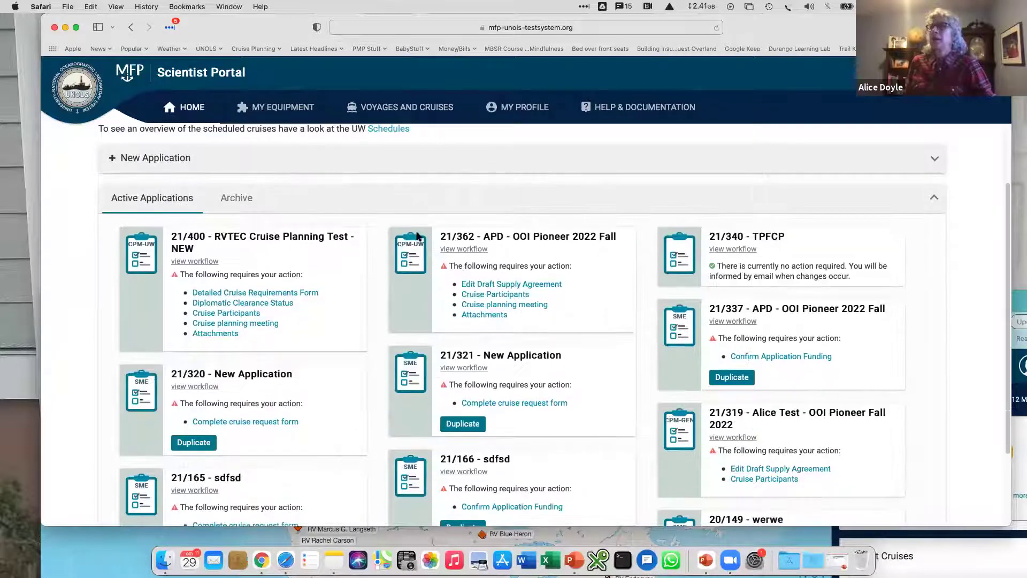
View the archived applications and return to the list of active applications
{"action": "left_click", "coordinate": [236, 198]}
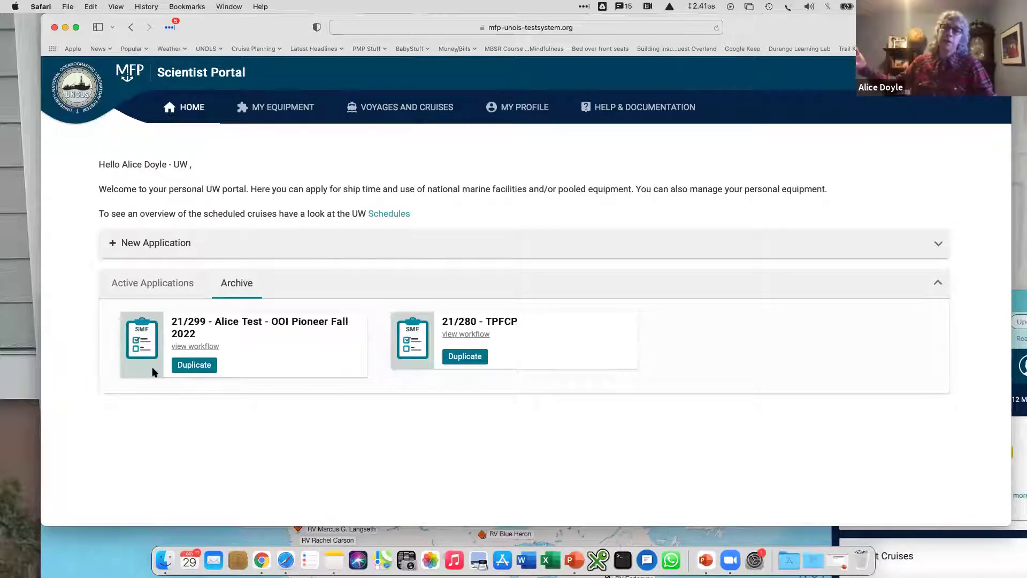
{"action": "left_click", "coordinate": [143, 288]}
{"action": "scroll", "coordinate": [539, 314], "scroll_direction": "down", "scroll_amount": 2}
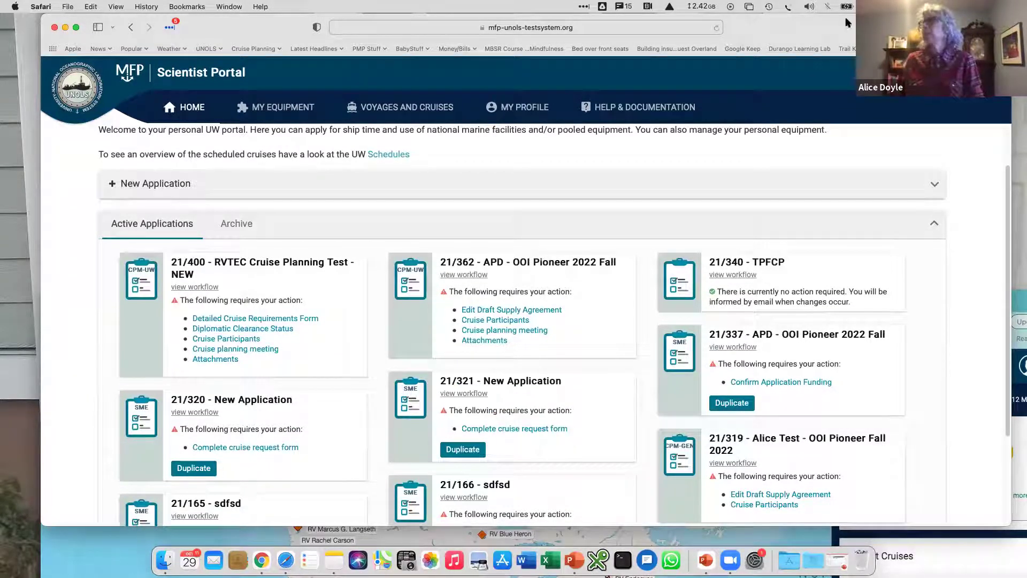
Move the Scientist Portal window out of the way, bring the Chrome window with the voyage schedule forward, and open the Project Management module
{"action": "left_click_drag", "start_coordinate": [846, 18], "coordinate": [854, 454]}
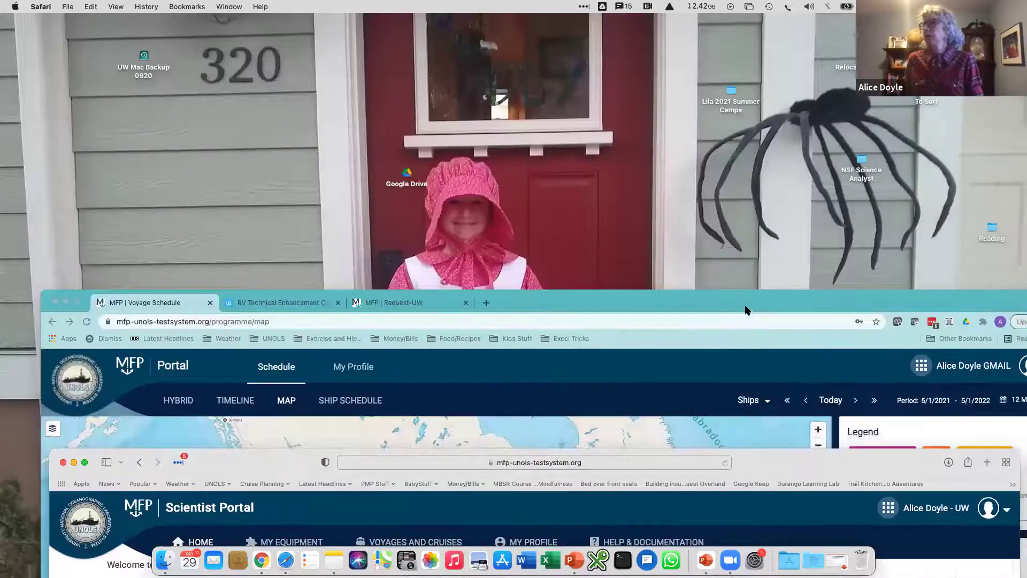
{"action": "left_click_drag", "start_coordinate": [752, 302], "coordinate": [719, 20]}
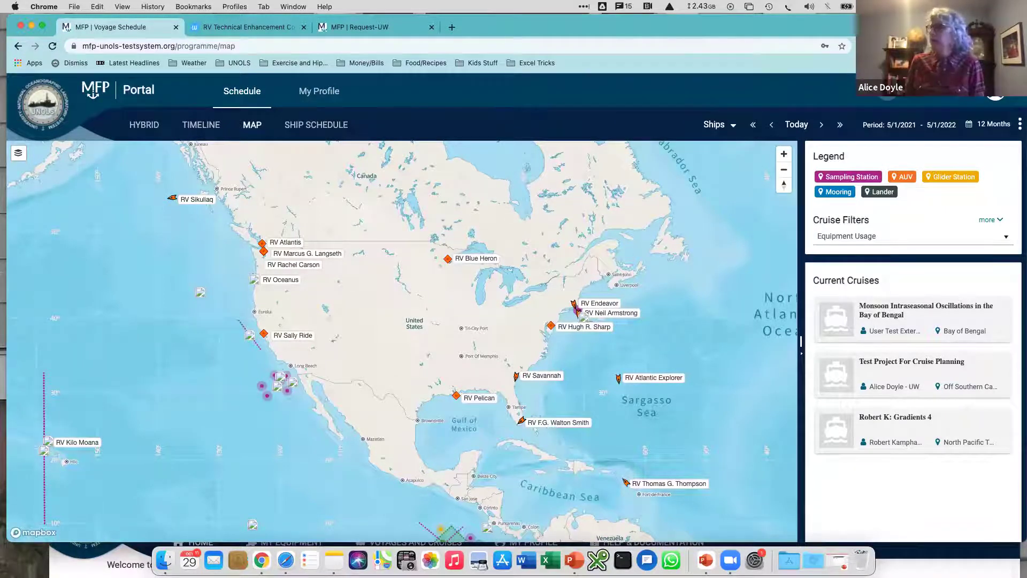
{"action": "left_click", "coordinate": [891, 97]}
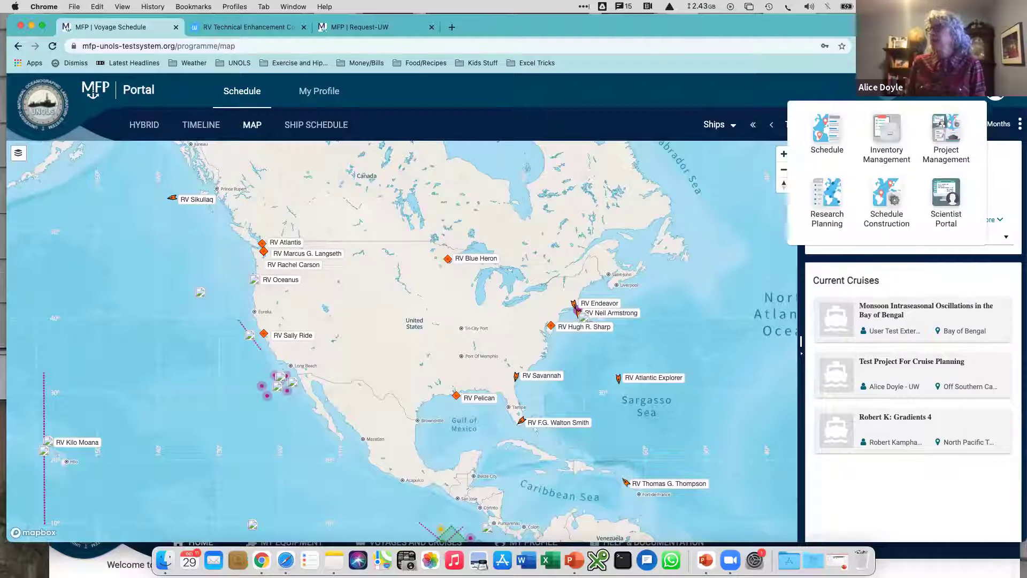
{"action": "left_click", "coordinate": [946, 129]}
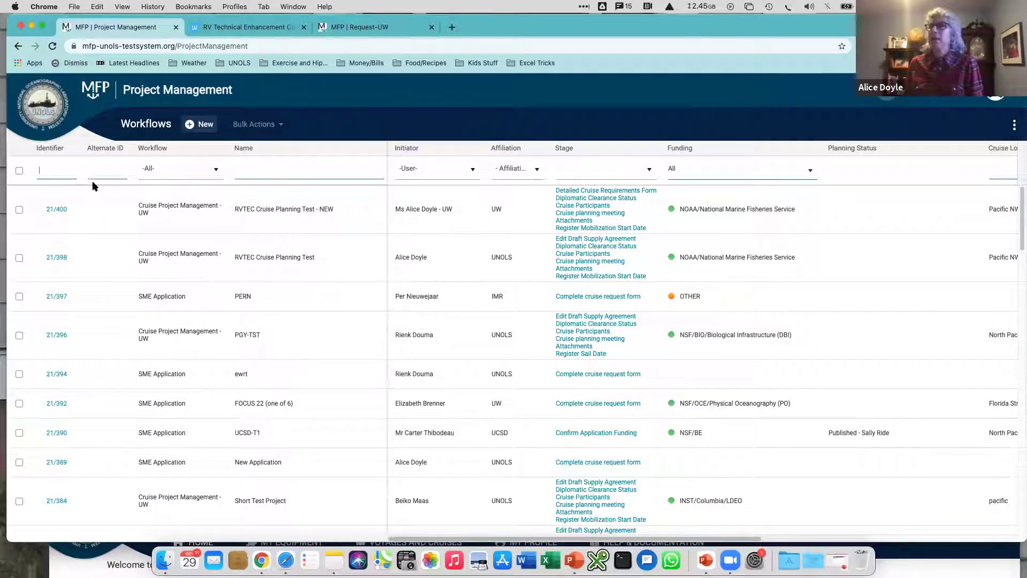
Check the workflow type filter options and temporarily include Completed projects in the Status filter, ending with only Active selected
{"action": "left_click", "coordinate": [215, 176]}
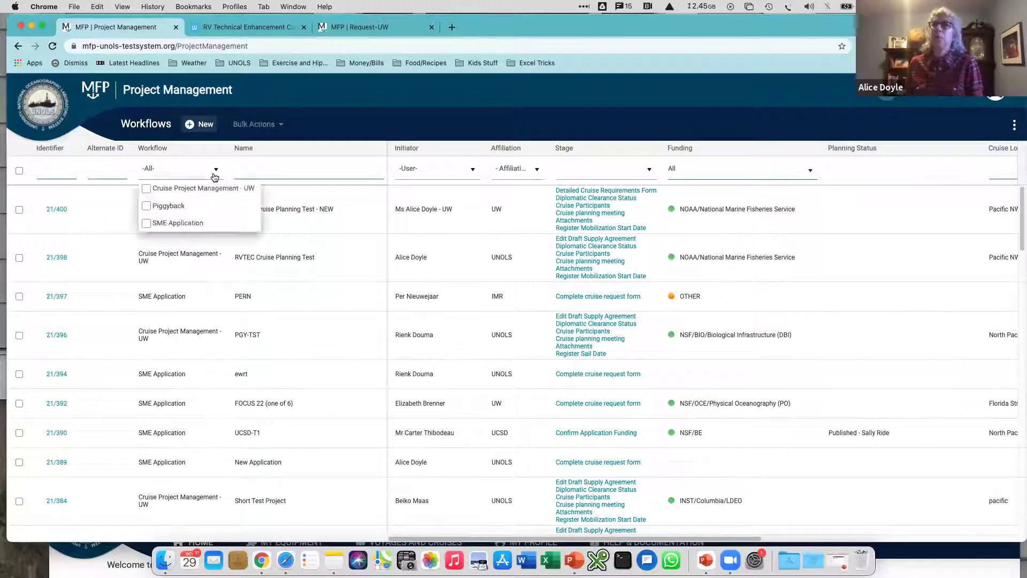
{"action": "left_click", "coordinate": [162, 172]}
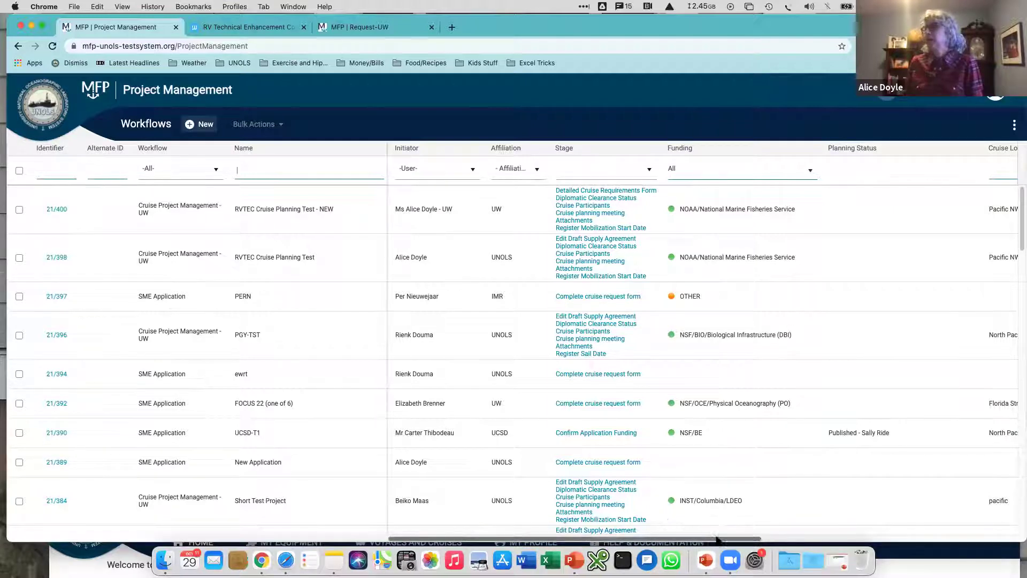
{"action": "left_click_drag", "start_coordinate": [717, 539], "coordinate": [967, 550]}
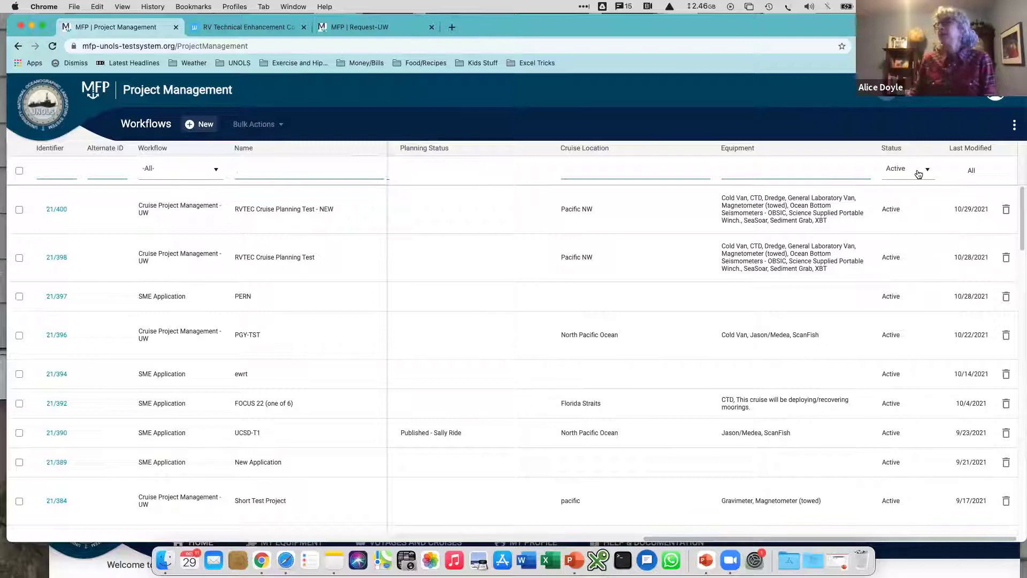
{"action": "left_click", "coordinate": [919, 174]}
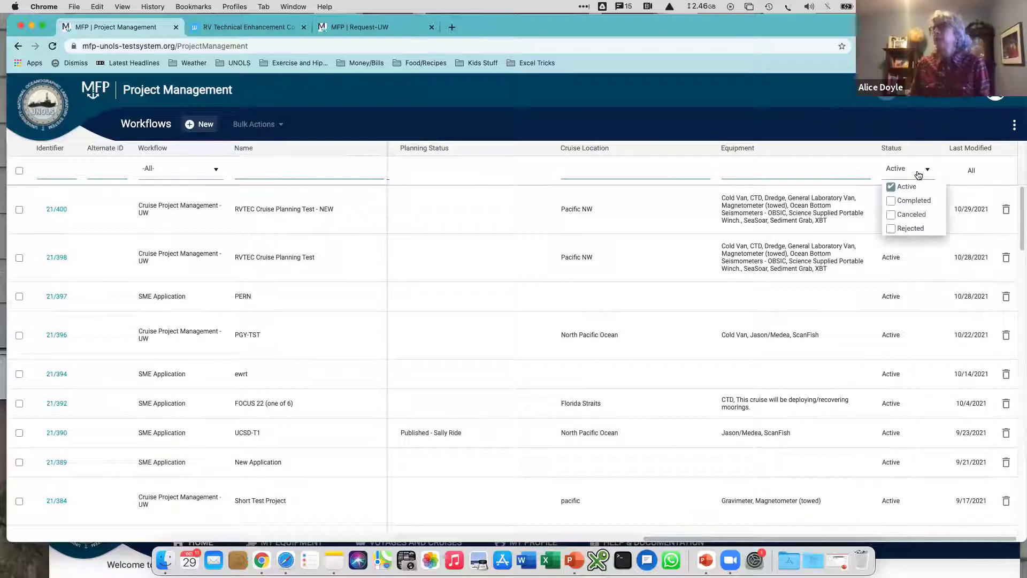
{"action": "left_click", "coordinate": [892, 201]}
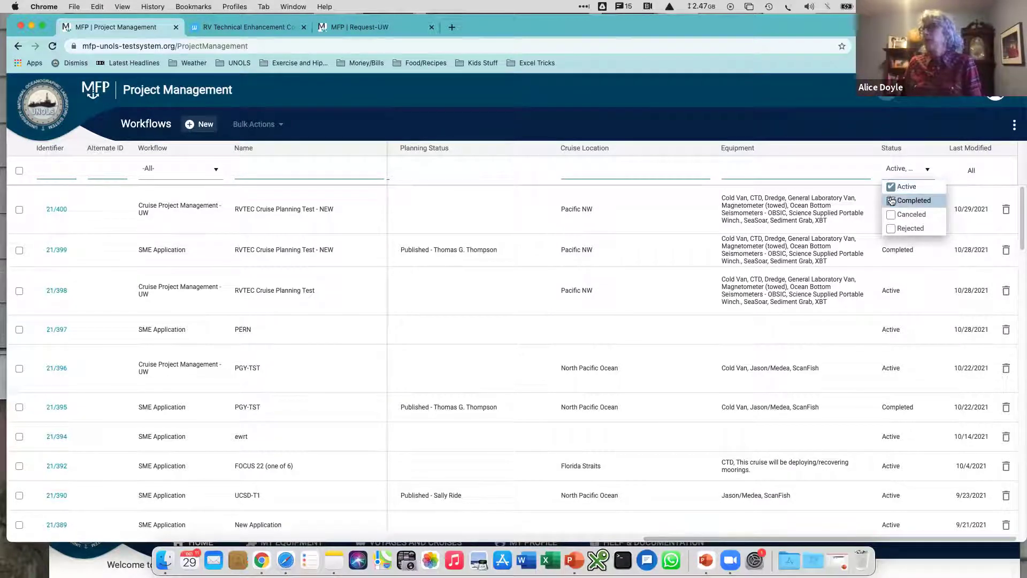
{"action": "left_click", "coordinate": [891, 201]}
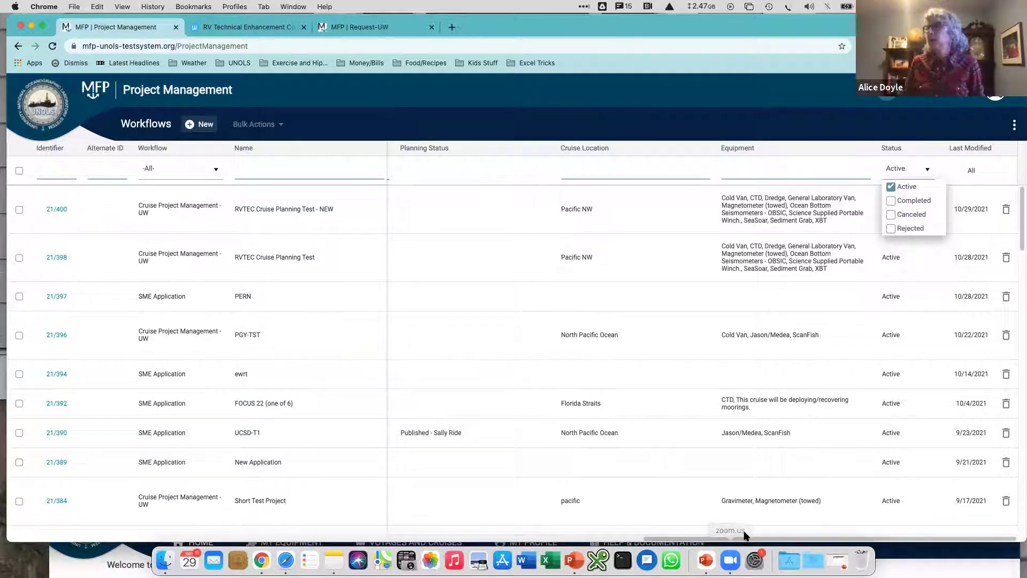
Open workflow 21/400, RVTEC Cruise Planning Test - NEW, and open its Detailed Cruise Requirements Form
{"action": "left_click_drag", "start_coordinate": [756, 538], "coordinate": [354, 550]}
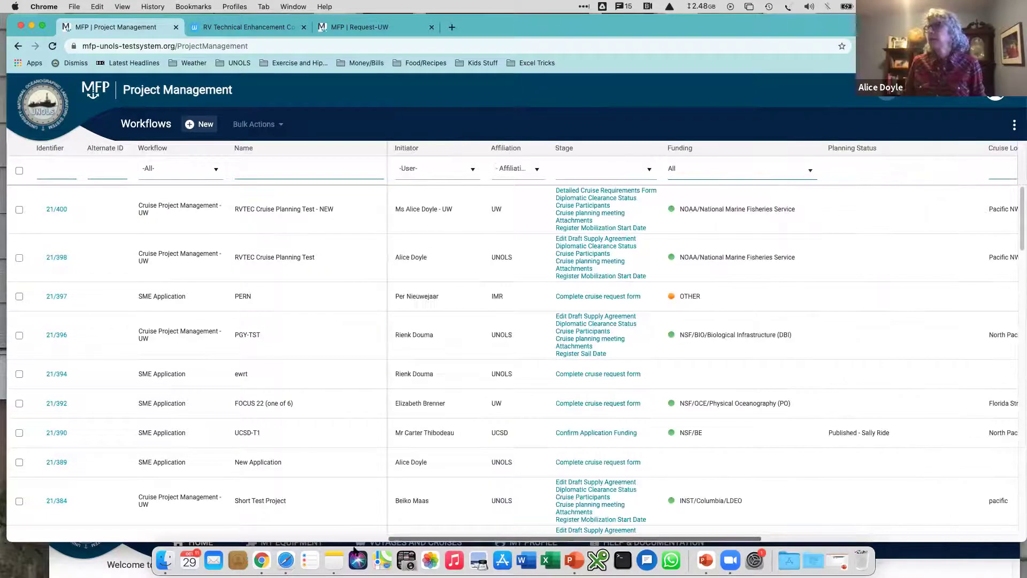
{"action": "left_click", "coordinate": [63, 216]}
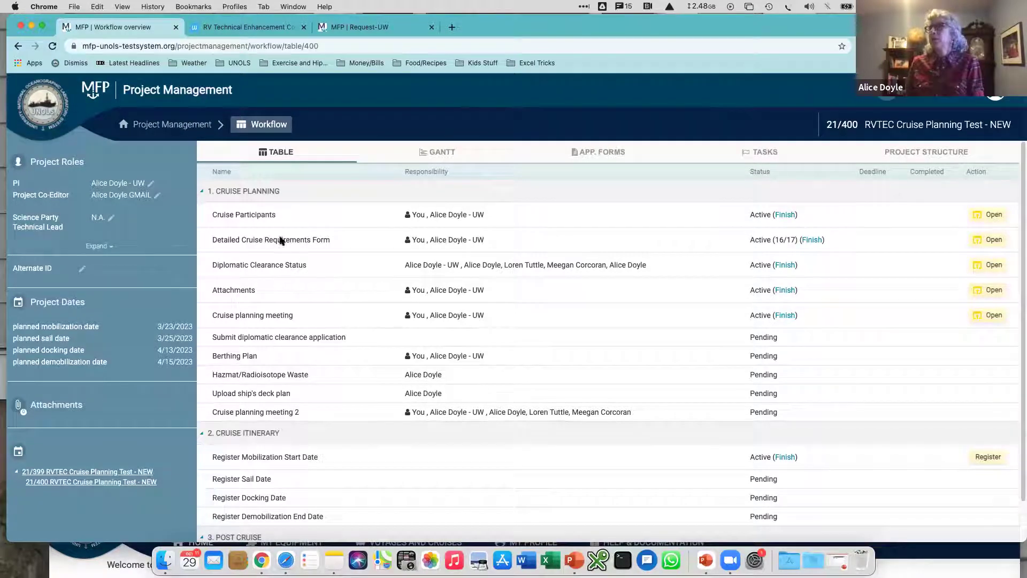
{"action": "left_click", "coordinate": [984, 244]}
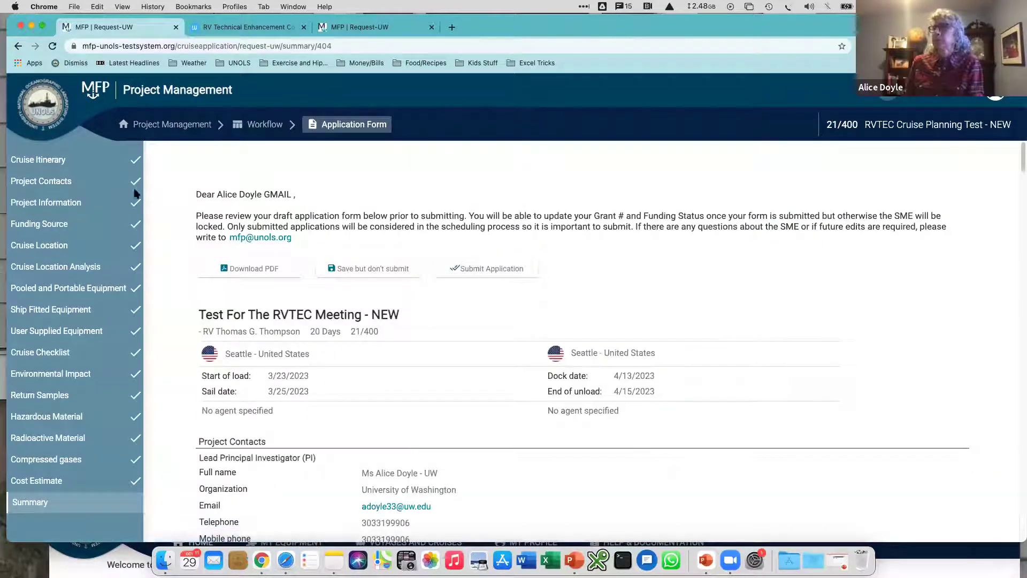
Review the form's Cruise Itinerary section and the investigators and chief scientist under Project Contacts
{"action": "left_click", "coordinate": [68, 164]}
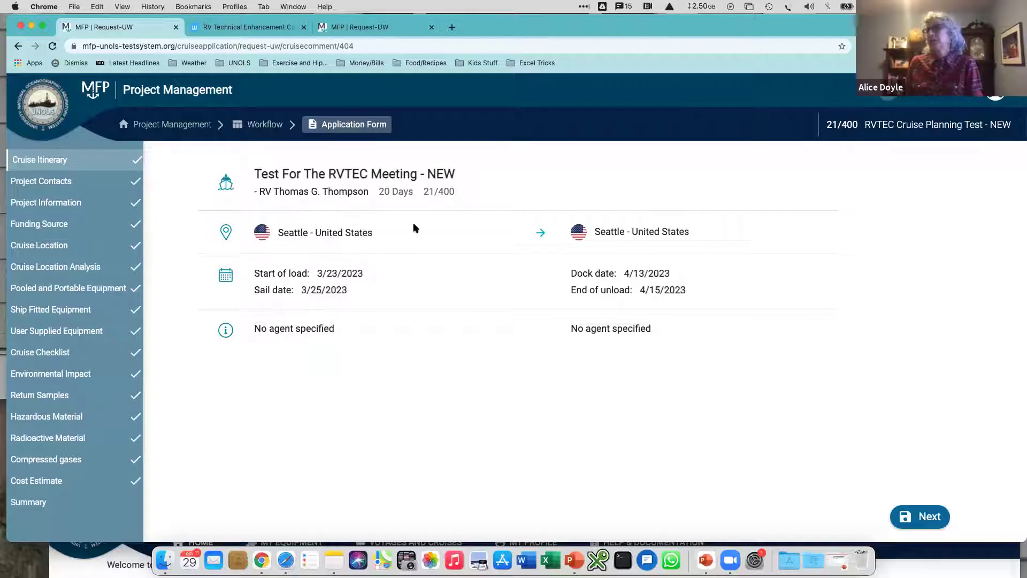
{"action": "left_click", "coordinate": [921, 517]}
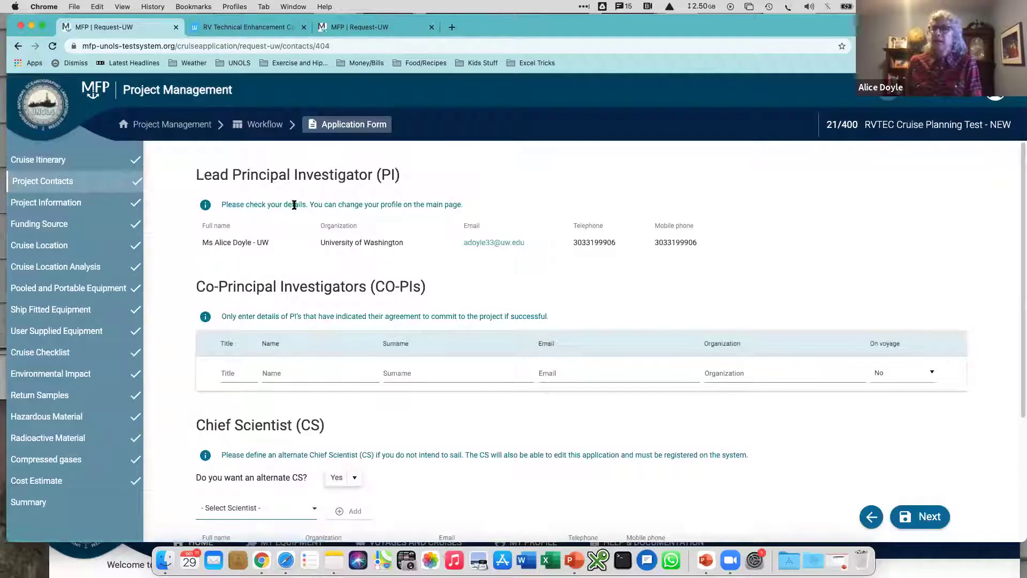
{"action": "scroll", "coordinate": [721, 380], "scroll_direction": "down", "scroll_amount": 5}
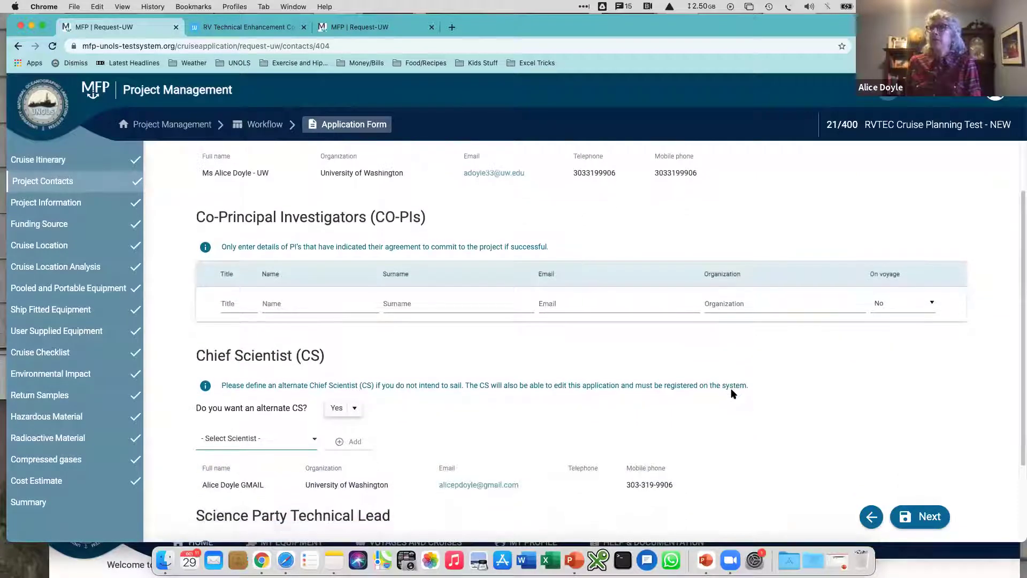
{"action": "scroll", "coordinate": [731, 387], "scroll_direction": "up", "scroll_amount": 5}
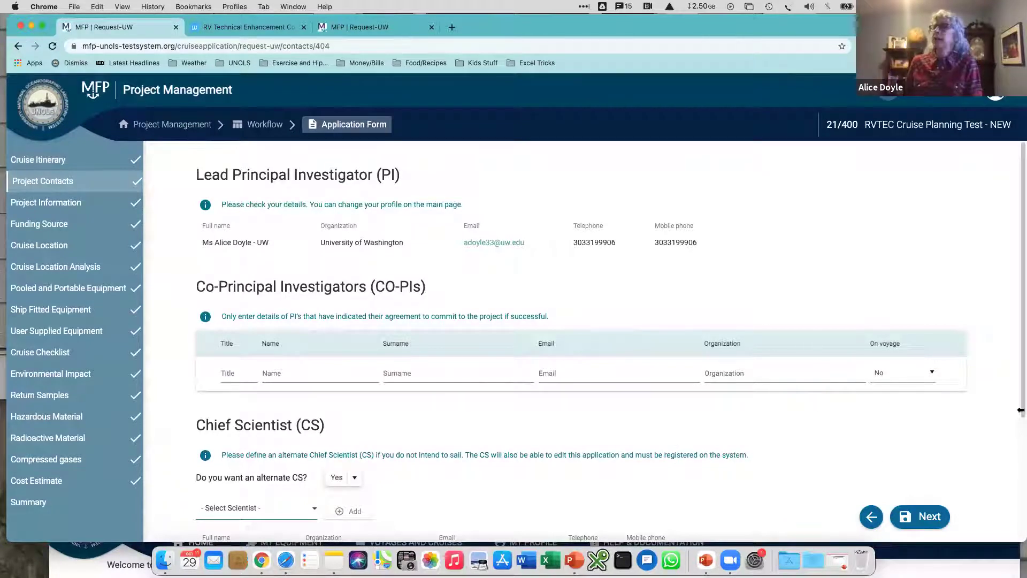
Save Project Contacts and review the Project Information section, including the title, project description, field work summary and general discipline
{"action": "left_click", "coordinate": [908, 523]}
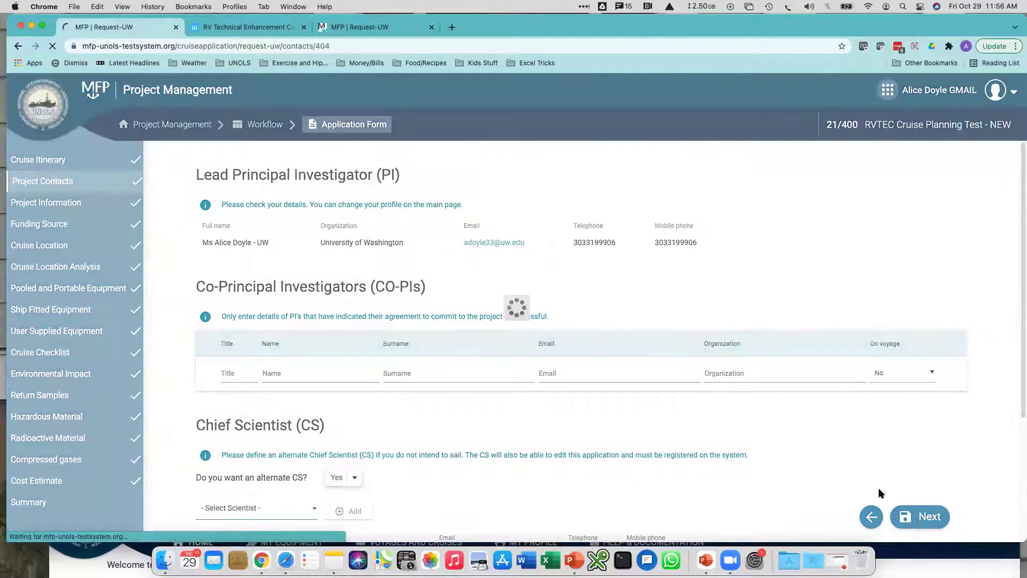
{"action": "scroll", "coordinate": [828, 410], "scroll_direction": "down", "scroll_amount": 1}
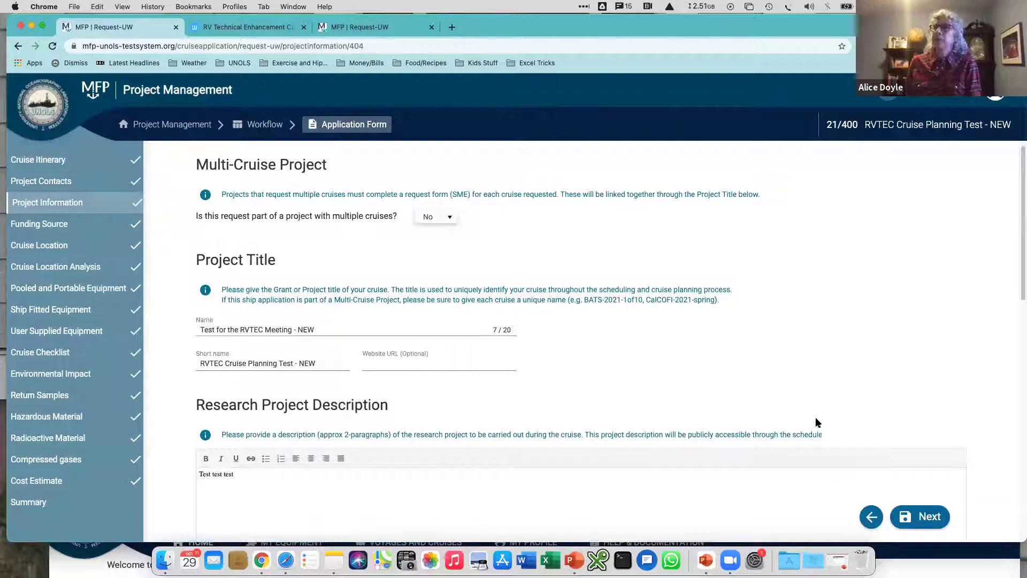
{"action": "scroll", "coordinate": [650, 361], "scroll_direction": "down", "scroll_amount": 5}
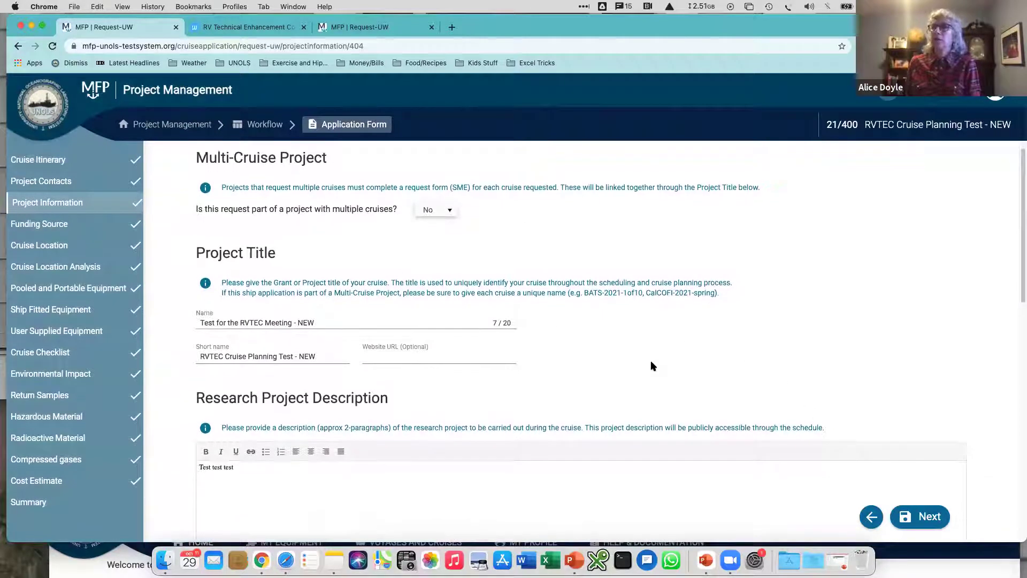
{"action": "scroll", "coordinate": [650, 378], "scroll_direction": "down", "scroll_amount": 2}
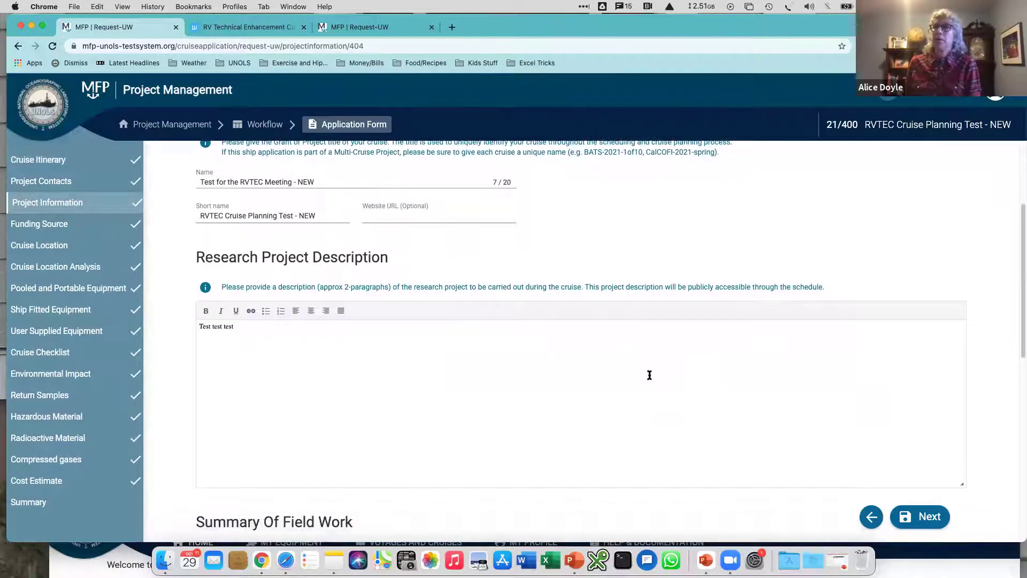
{"action": "scroll", "coordinate": [386, 394], "scroll_direction": "down", "scroll_amount": 15}
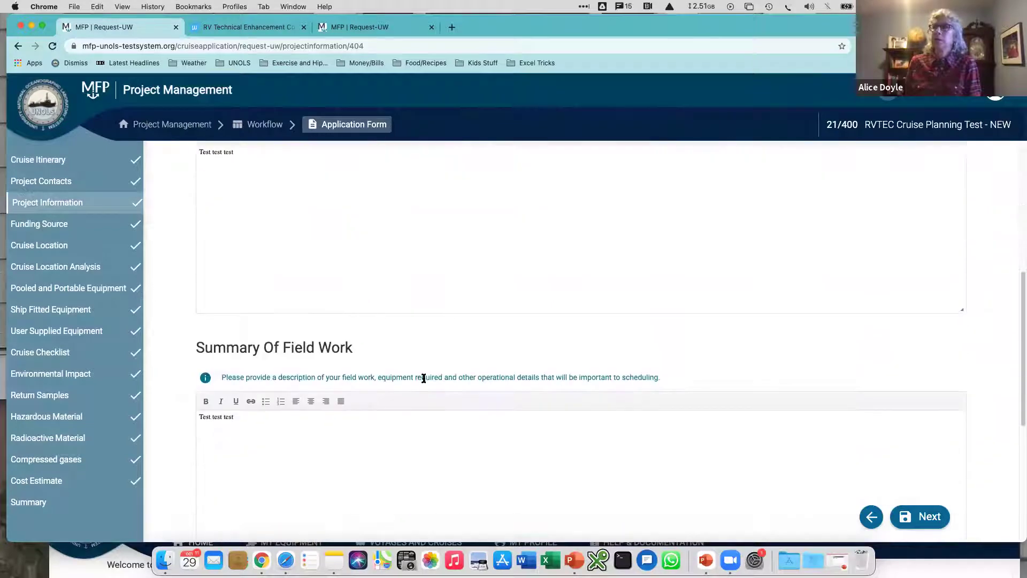
{"action": "scroll", "coordinate": [425, 381], "scroll_direction": "down", "scroll_amount": 4}
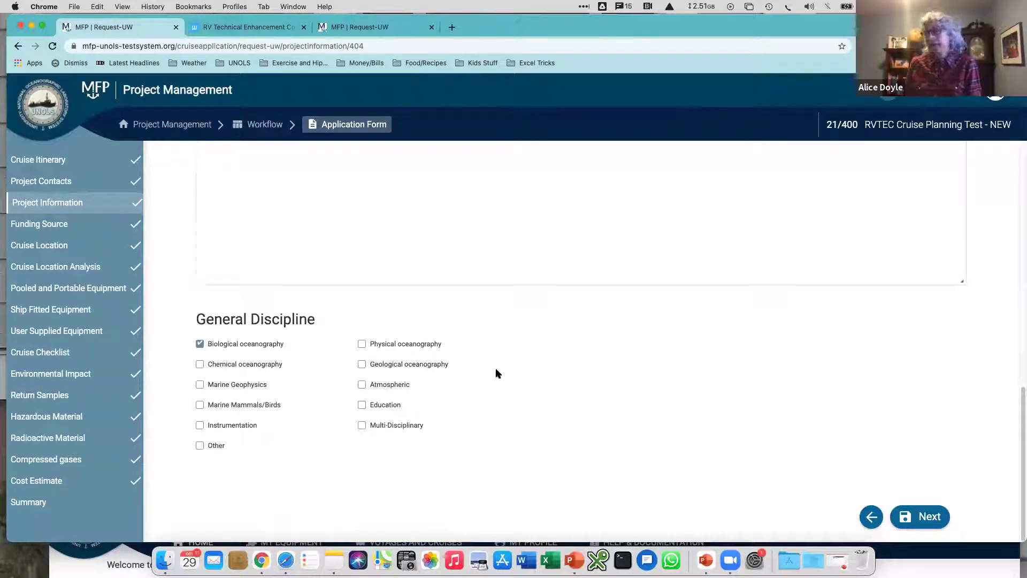
{"action": "scroll", "coordinate": [666, 486], "scroll_direction": "up", "scroll_amount": 2}
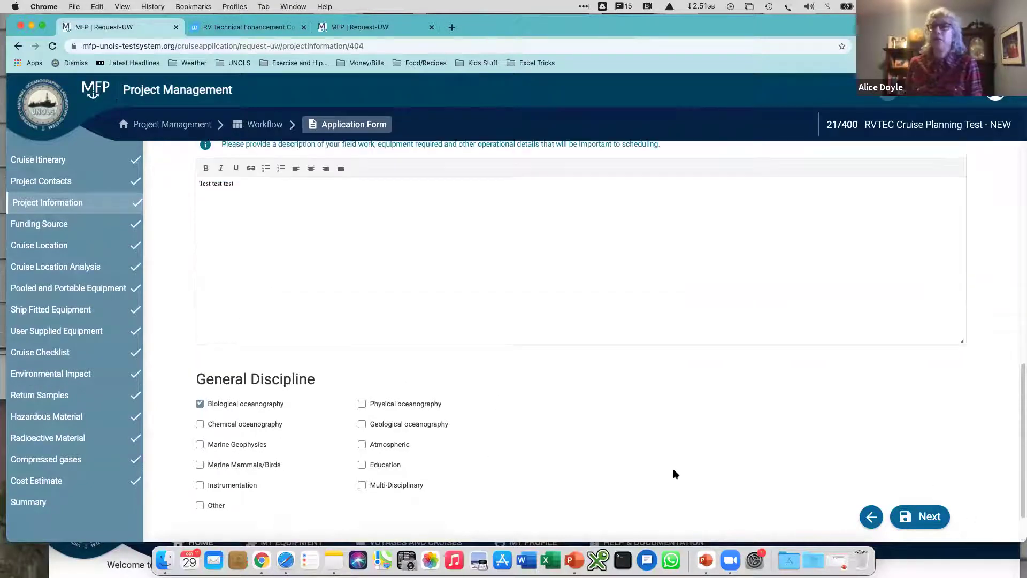
Save the Project Information and Funding Source sections, and review the preferred ports and map under Cruise Location
{"action": "left_click", "coordinate": [919, 518]}
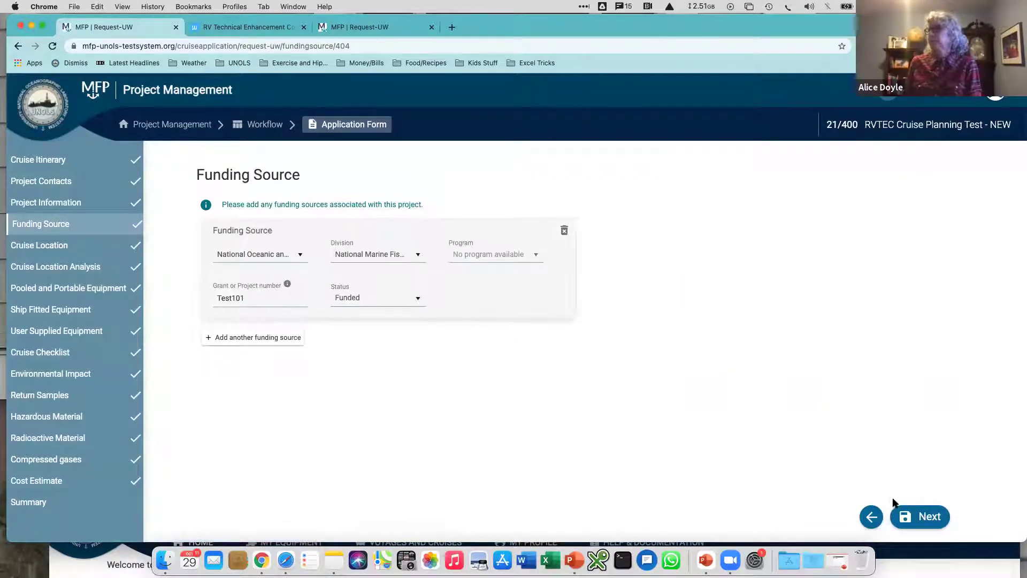
{"action": "left_click", "coordinate": [928, 516]}
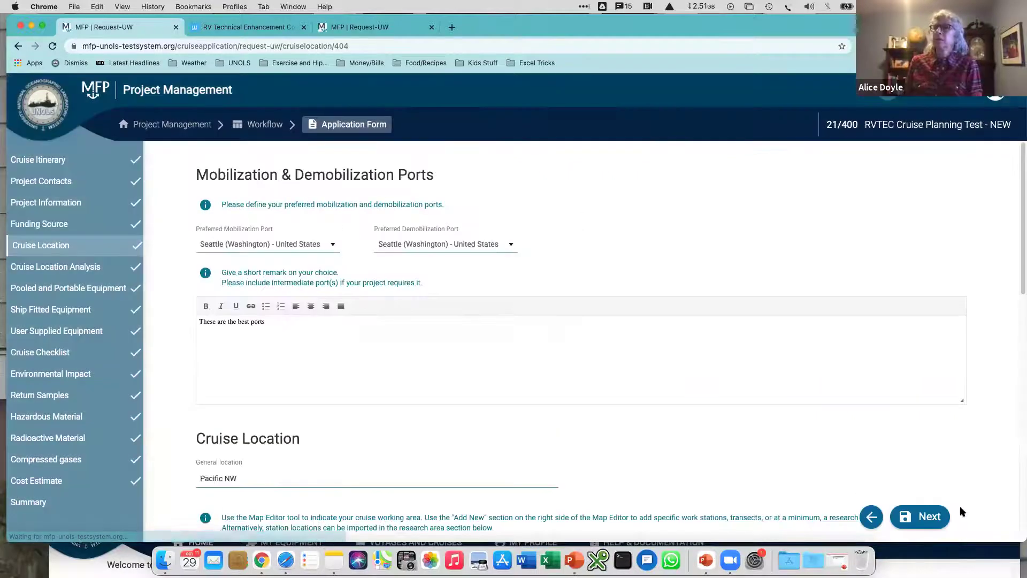
{"action": "scroll", "coordinate": [967, 343], "scroll_direction": "down", "scroll_amount": 1}
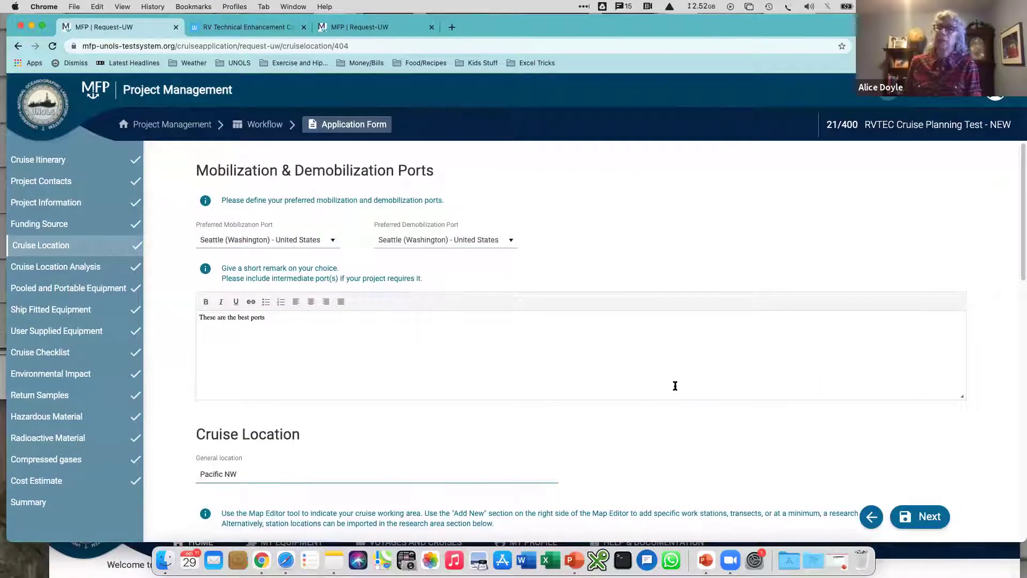
{"action": "scroll", "coordinate": [722, 367], "scroll_direction": "down", "scroll_amount": 5}
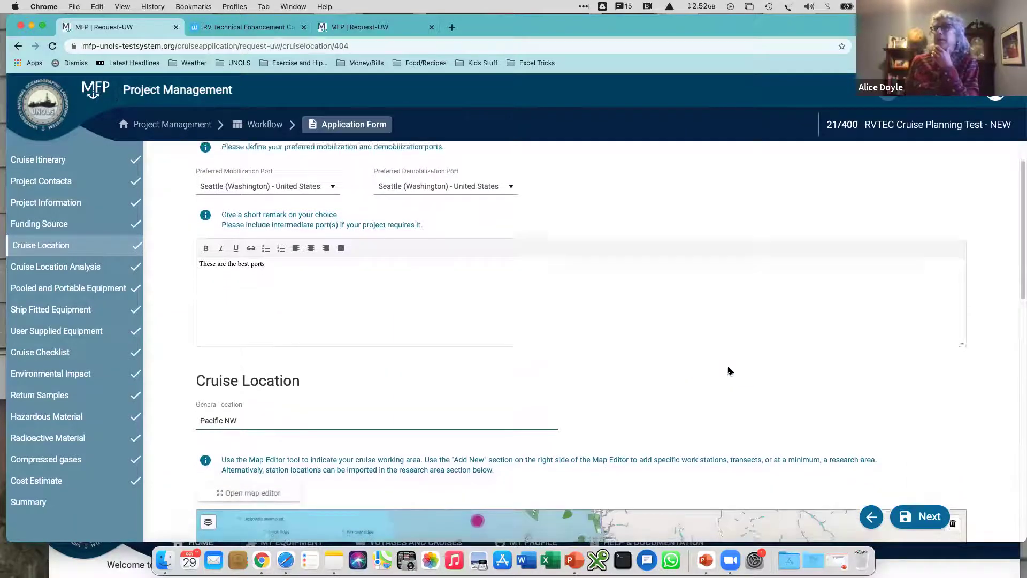
{"action": "scroll", "coordinate": [949, 360], "scroll_direction": "down", "scroll_amount": 3}
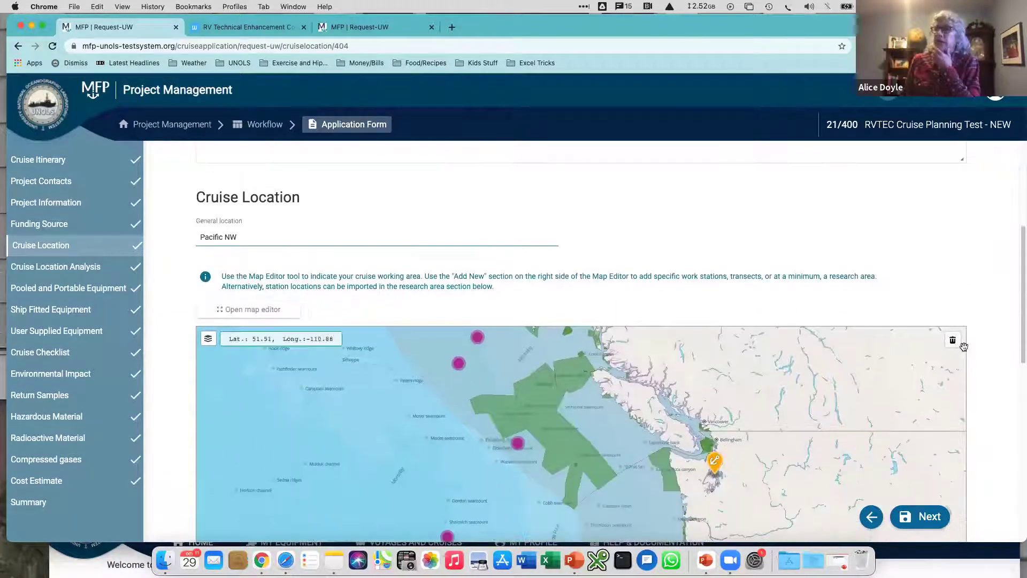
{"action": "scroll", "coordinate": [1005, 358], "scroll_direction": "down", "scroll_amount": 3}
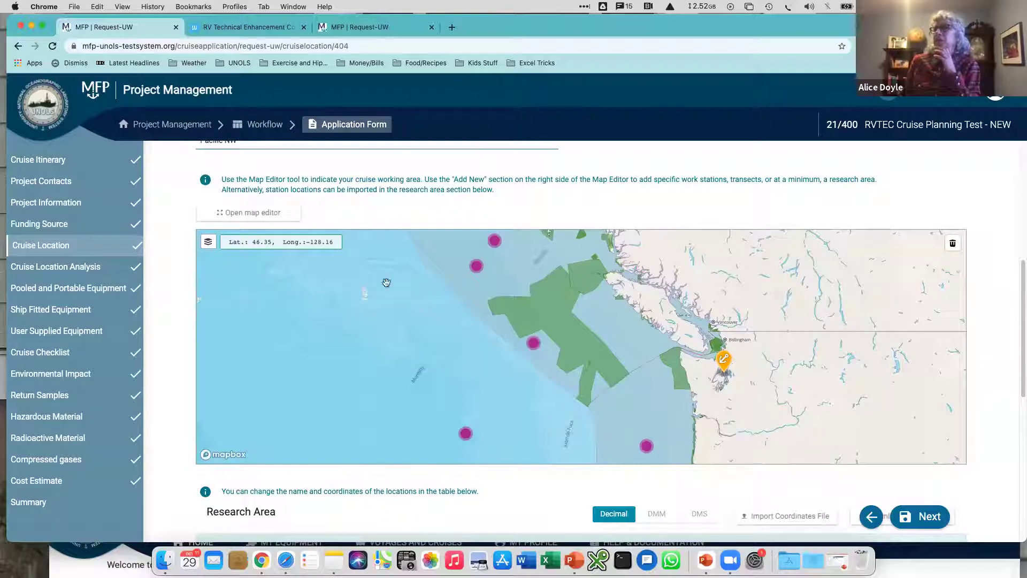
Open the map editor for the cruise location and set the ship speed of the first leg from Seattle to 6.5 knots
{"action": "left_click", "coordinate": [257, 214]}
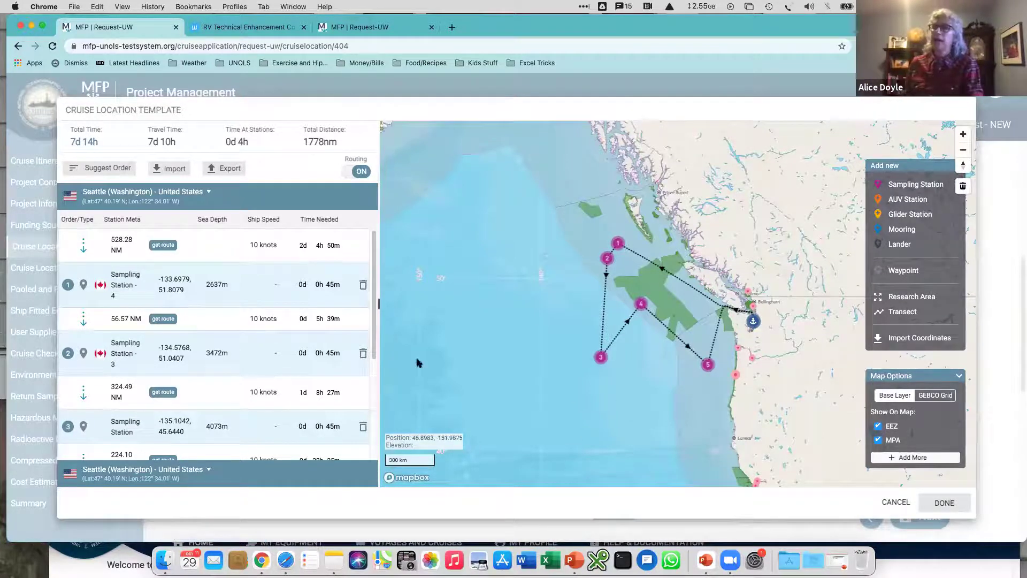
{"action": "left_click", "coordinate": [259, 245]}
{"action": "left_click", "coordinate": [276, 249]}
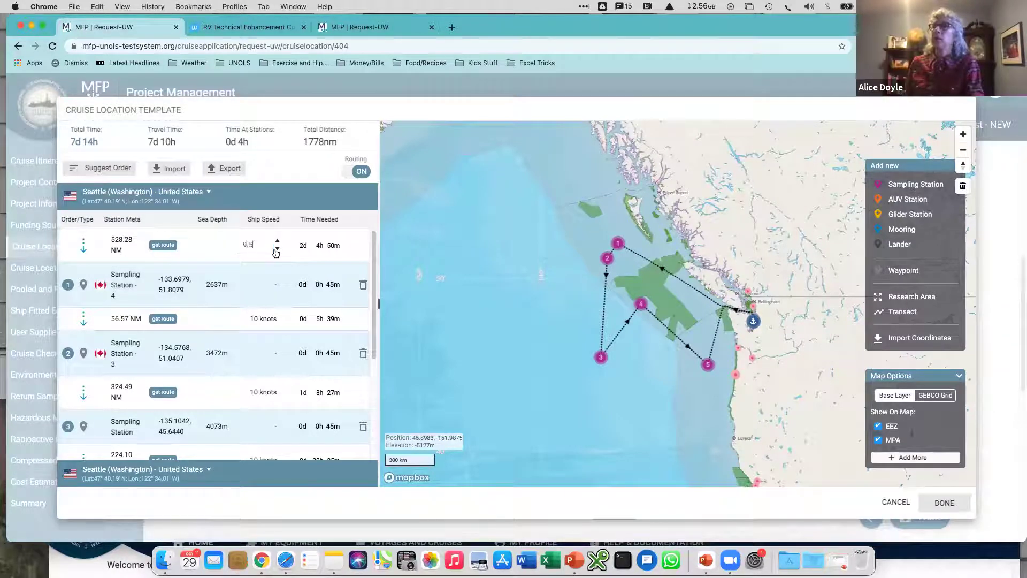
{"action": "left_click", "coordinate": [277, 249]}
{"action": "left_click", "coordinate": [276, 249]}
{"action": "left_click", "coordinate": [277, 249]}
{"action": "left_click", "coordinate": [276, 249]}
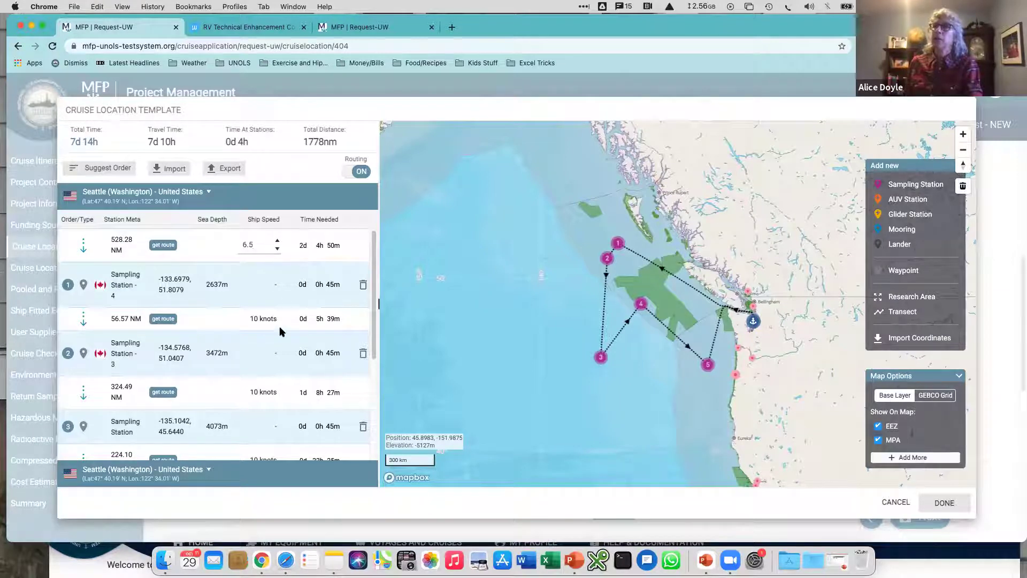
Set the days in the time needed at Sampling Station - 4 to 2
{"action": "left_click", "coordinate": [304, 291]}
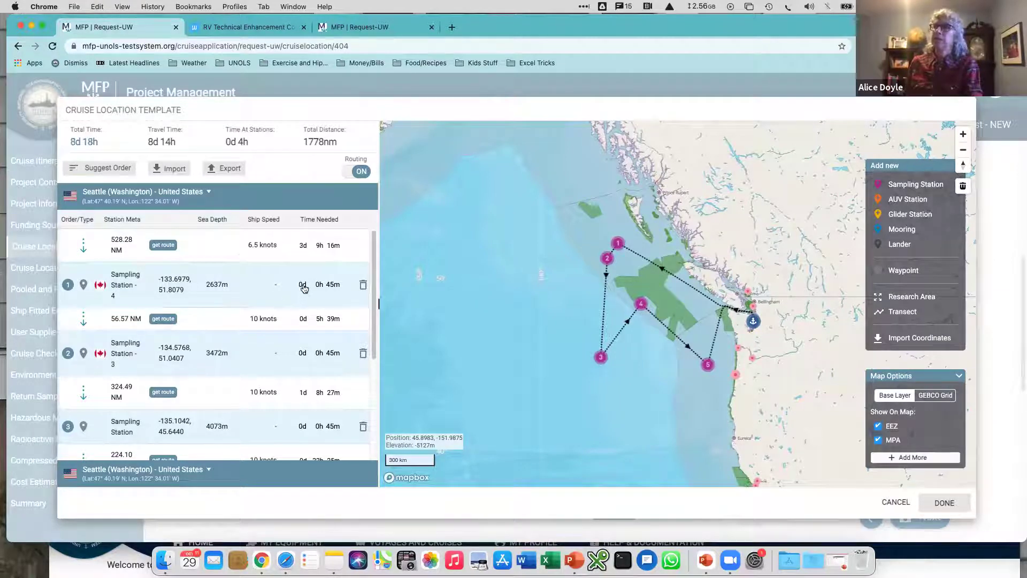
{"action": "left_click", "coordinate": [303, 290]}
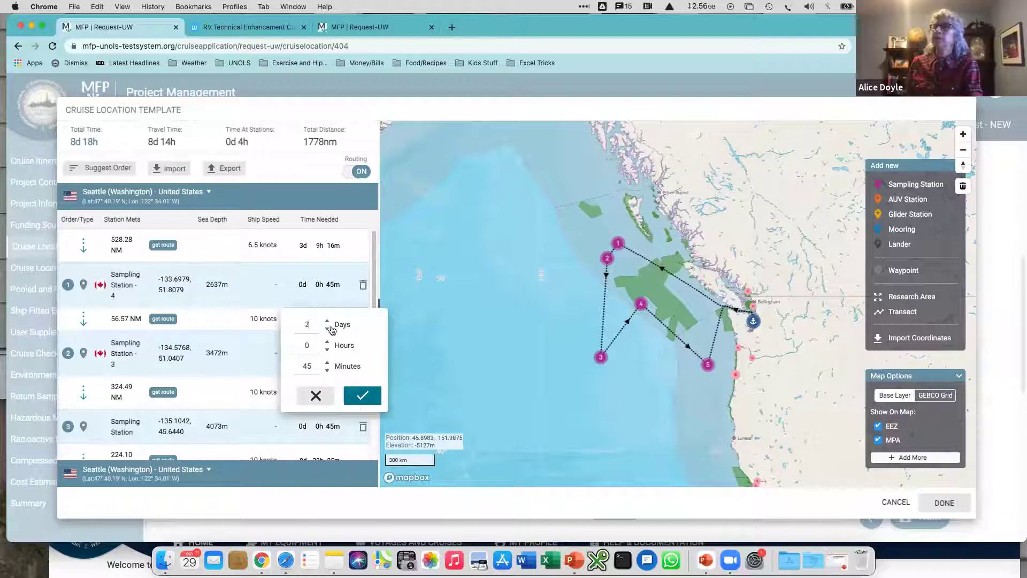
{"action": "left_click", "coordinate": [361, 395]}
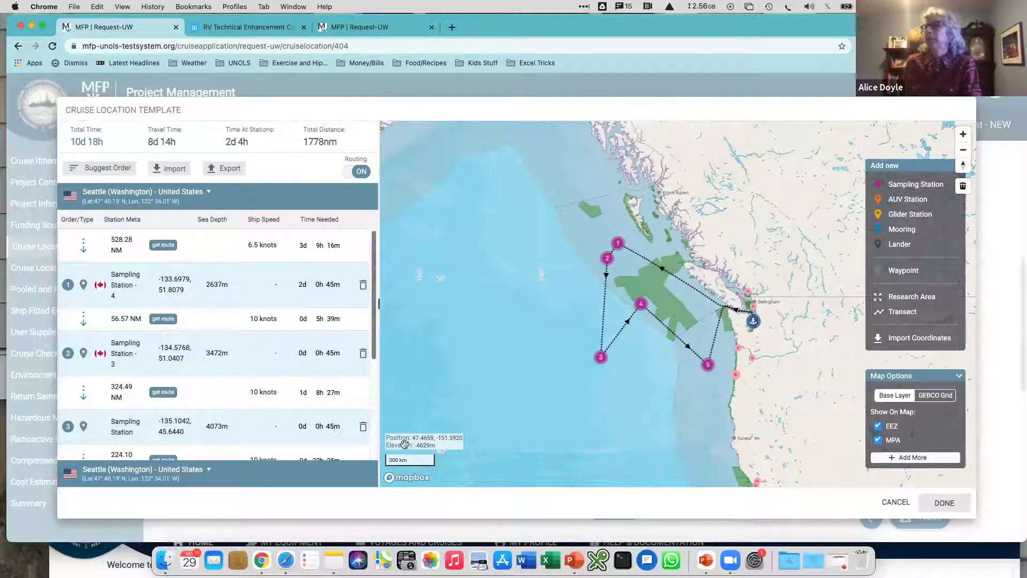
Review the station list in the map editor, checking which exclusive economic zone each flagged sampling station lies in
{"action": "scroll", "coordinate": [374, 289], "scroll_direction": "down", "scroll_amount": 2}
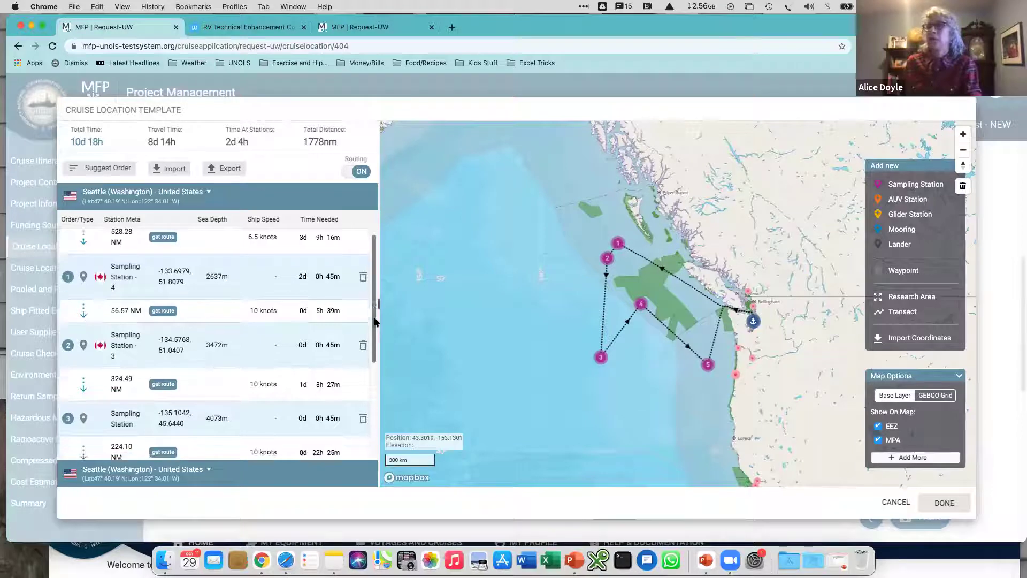
{"action": "scroll", "coordinate": [378, 286], "scroll_direction": "up", "scroll_amount": 2}
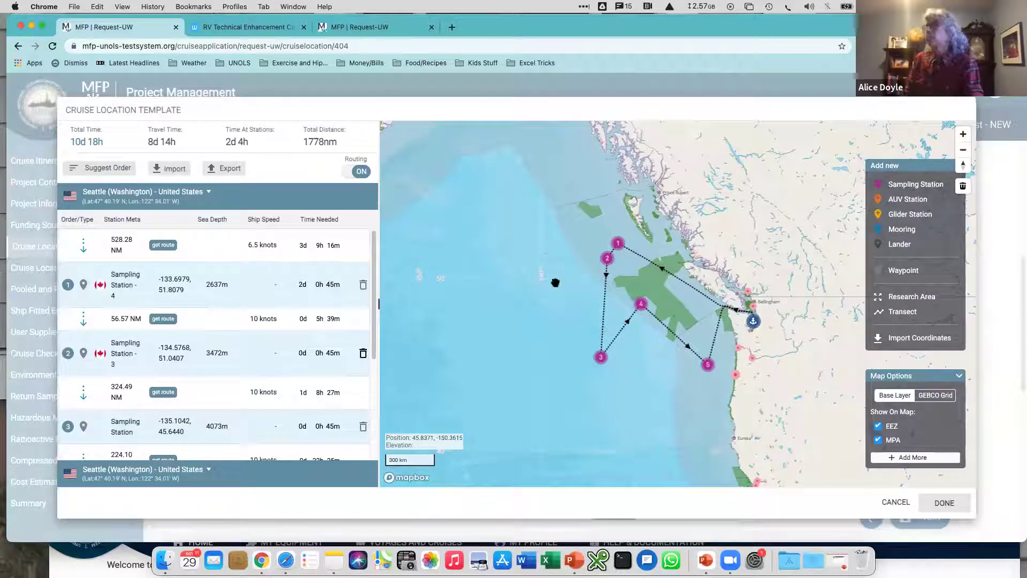
{"action": "mouse_move", "coordinate": [102, 285]}
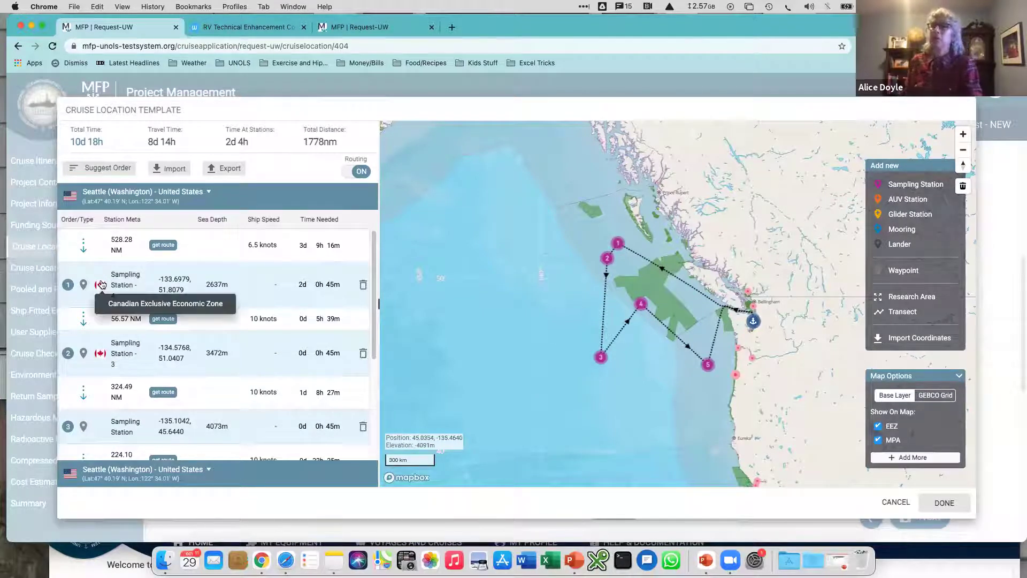
{"action": "mouse_move", "coordinate": [100, 358]}
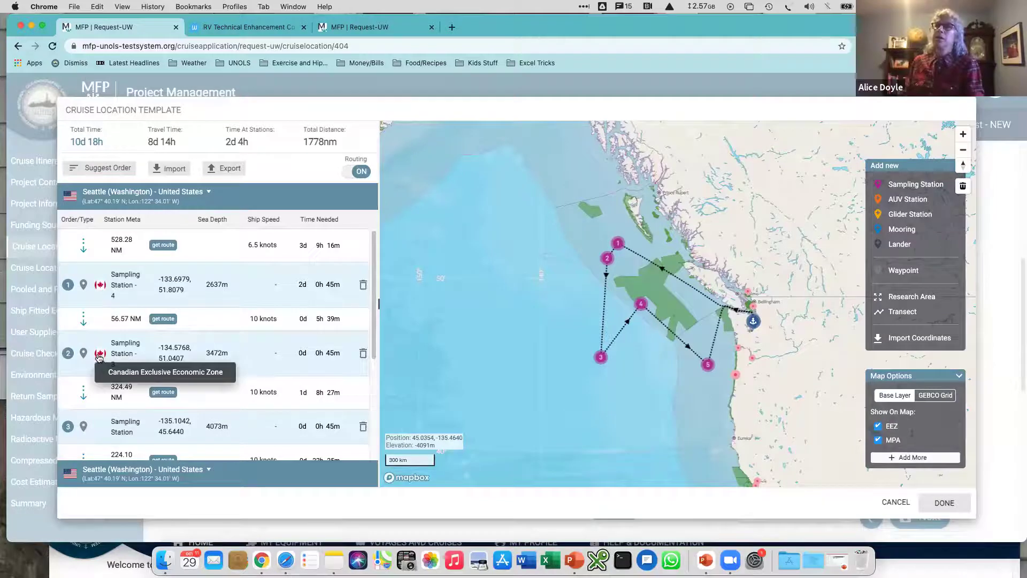
{"action": "scroll", "coordinate": [102, 374], "scroll_direction": "down", "scroll_amount": 3}
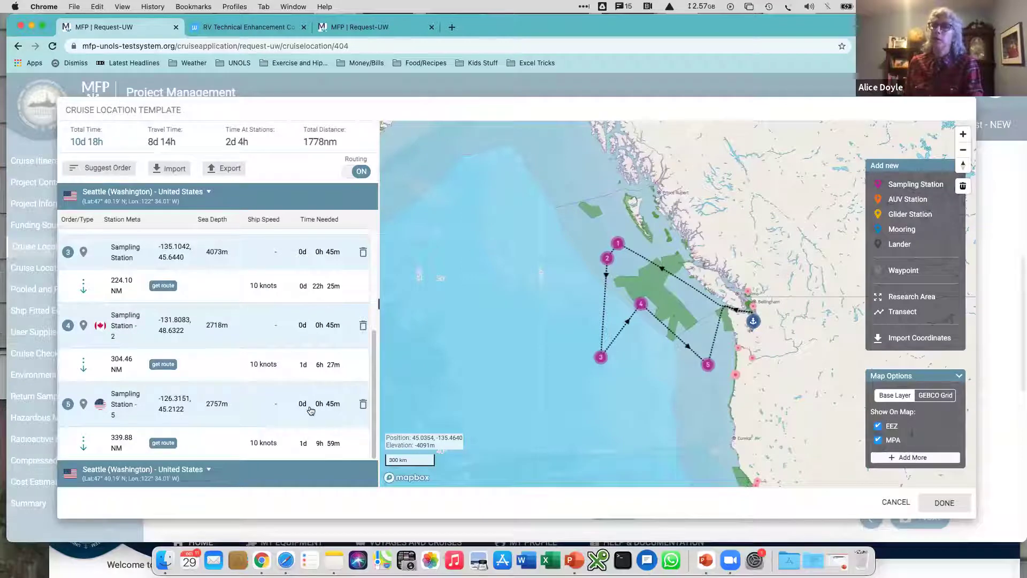
{"action": "scroll", "coordinate": [323, 407], "scroll_direction": "up", "scroll_amount": 3}
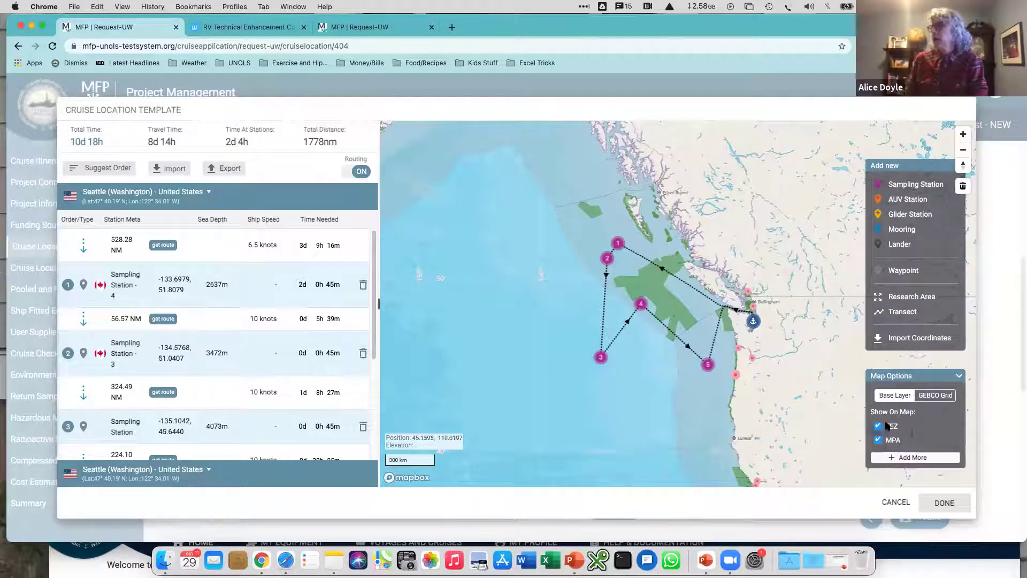
Toggle the EEZ and MPA layers off and back on in the map editor
{"action": "left_click", "coordinate": [878, 426]}
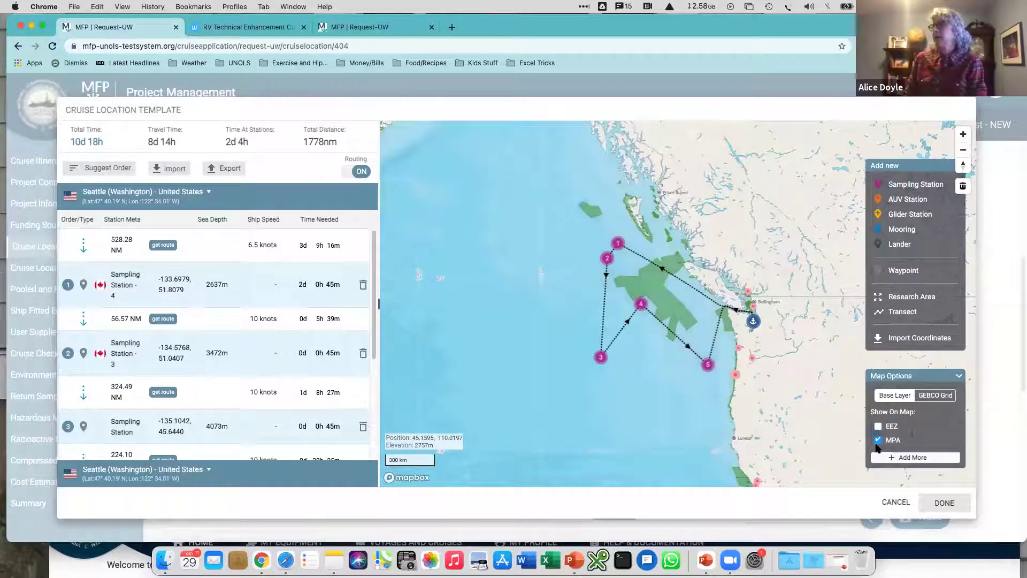
{"action": "left_click", "coordinate": [879, 440]}
{"action": "left_click", "coordinate": [880, 440]}
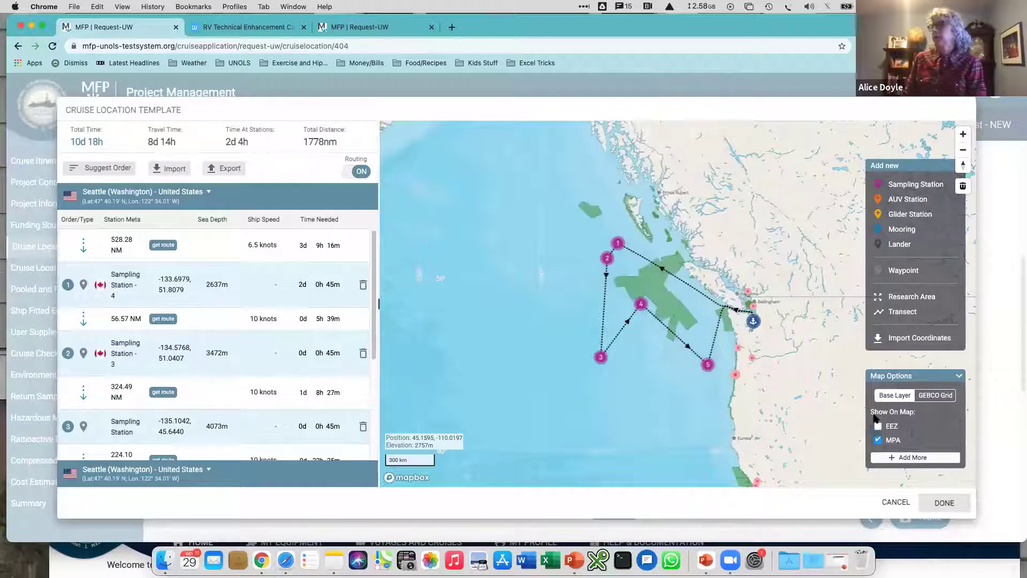
{"action": "left_click", "coordinate": [878, 426]}
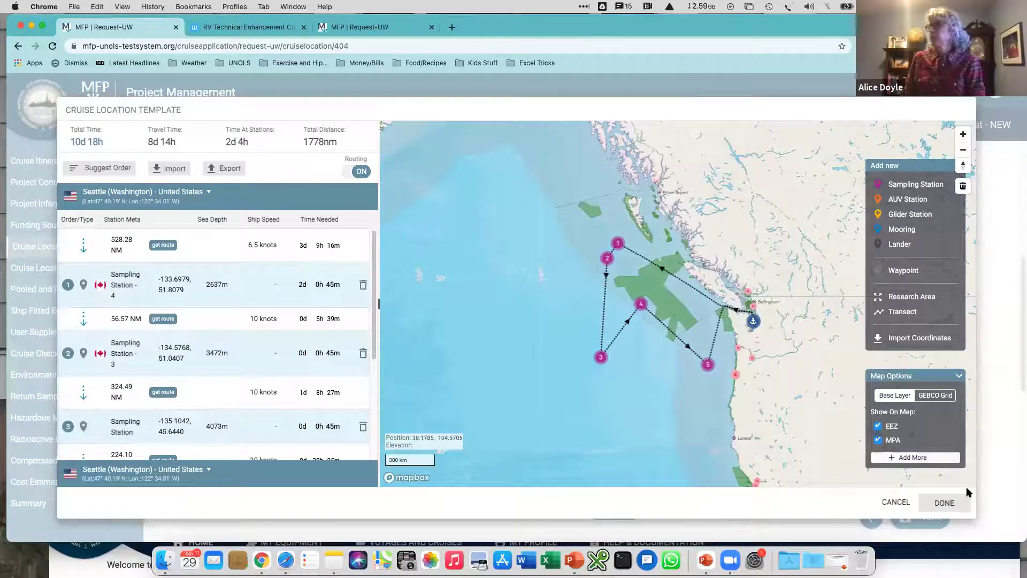
Accept the map editor changes and review the Research Area table and Remarks of the Cruise Location section
{"action": "left_click", "coordinate": [946, 511]}
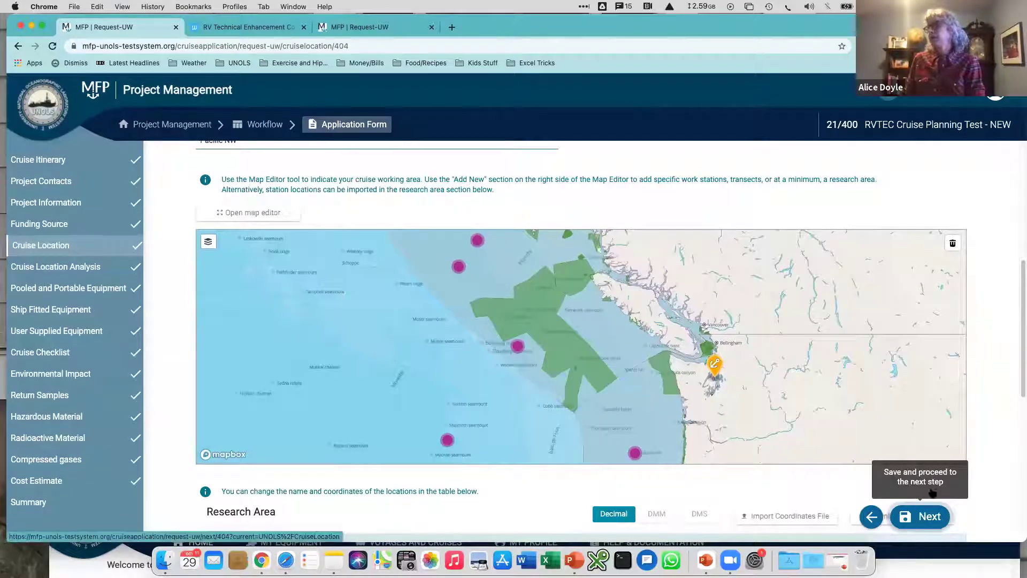
{"action": "scroll", "coordinate": [942, 435], "scroll_direction": "down", "scroll_amount": 2}
{"action": "scroll", "coordinate": [987, 440], "scroll_direction": "up", "scroll_amount": 1}
{"action": "scroll", "coordinate": [989, 439], "scroll_direction": "down", "scroll_amount": 10}
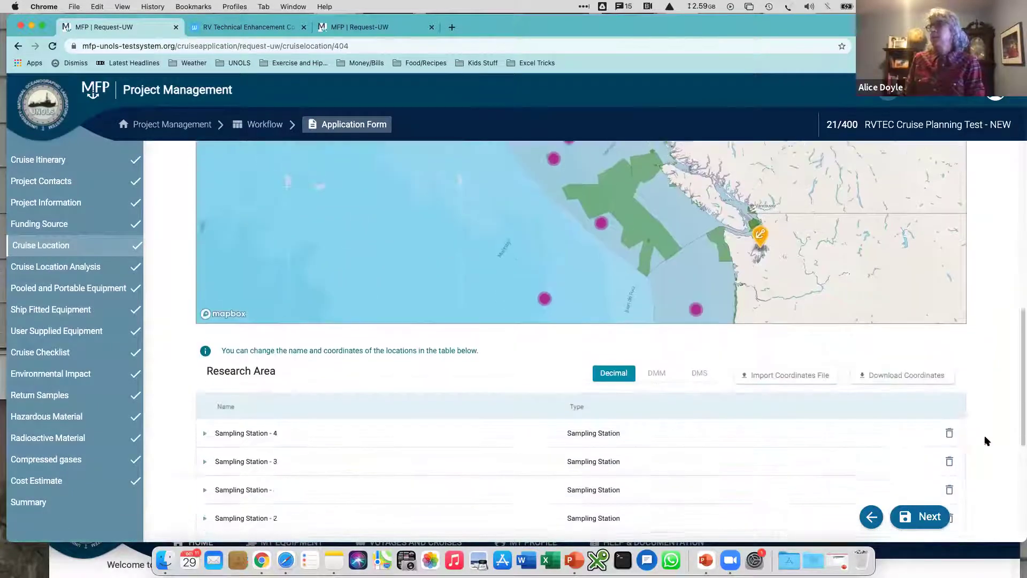
{"action": "scroll", "coordinate": [989, 436], "scroll_direction": "up", "scroll_amount": 2}
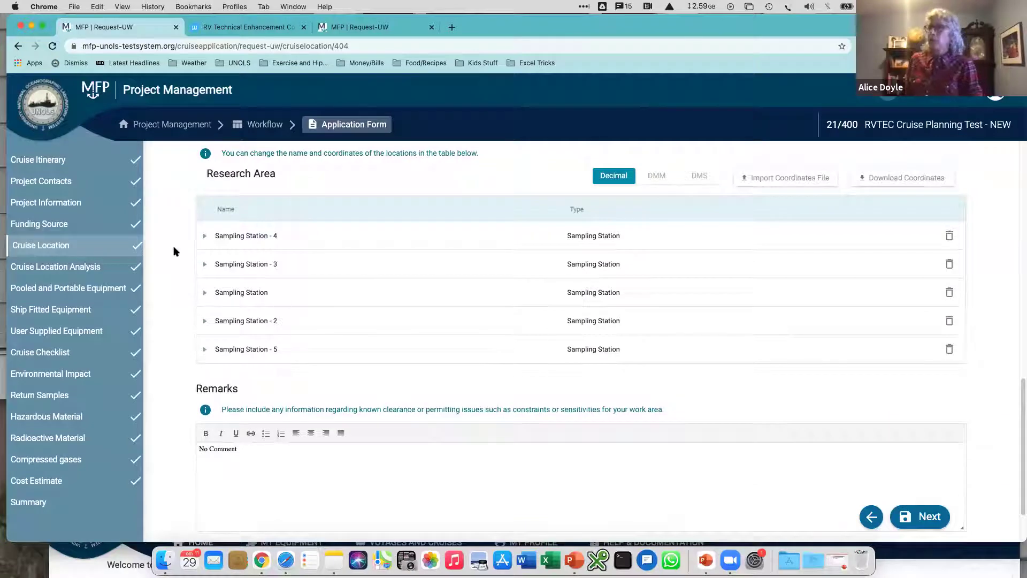
Expand Sampling Station - 4 in the Research Area table and open its latitude and longitude for editing
{"action": "left_click", "coordinate": [208, 239]}
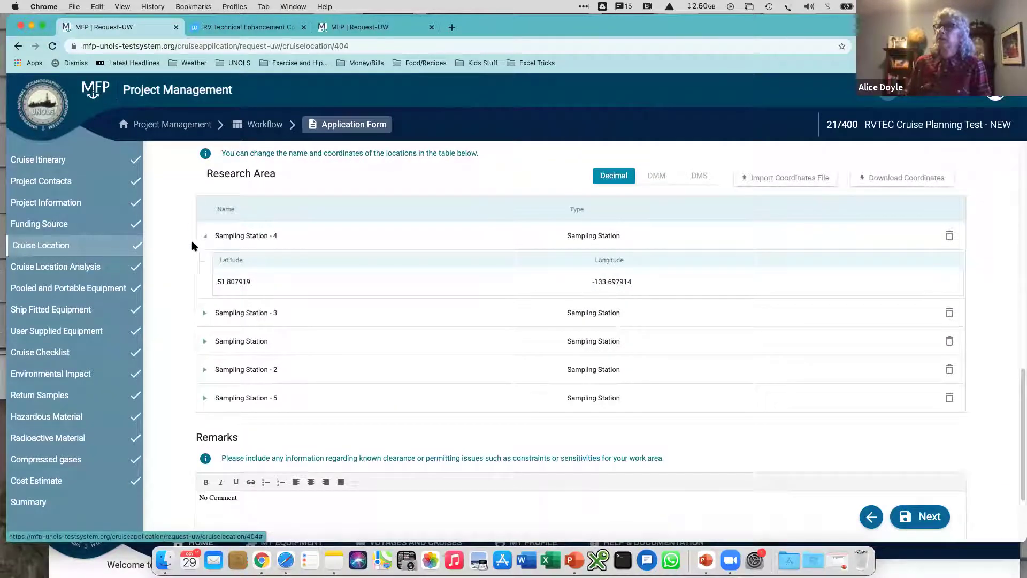
{"action": "left_click", "coordinate": [263, 287]}
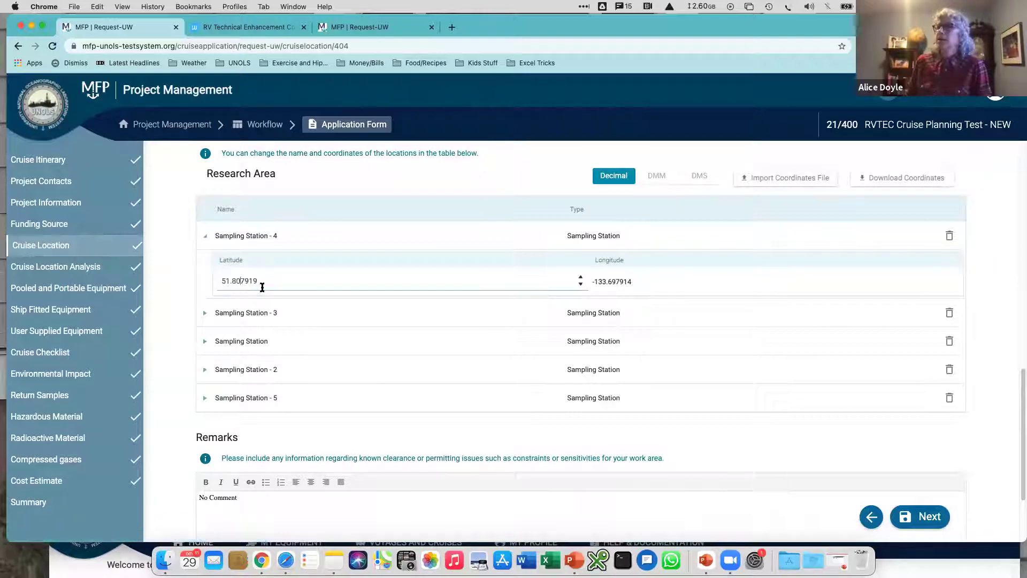
{"action": "double_click", "coordinate": [222, 275]}
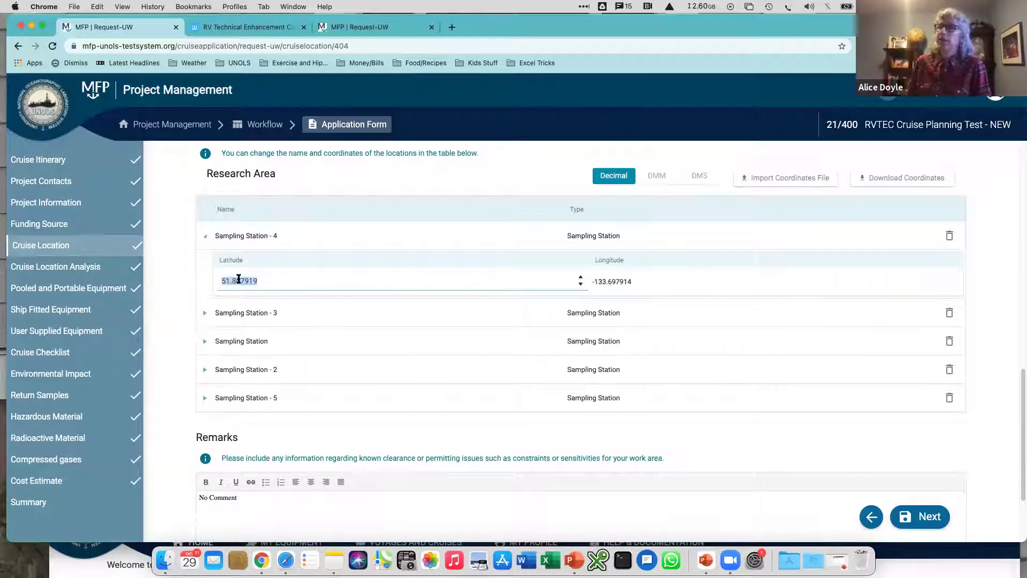
{"action": "key", "text": "Right"}
{"action": "left_click", "coordinate": [615, 280]}
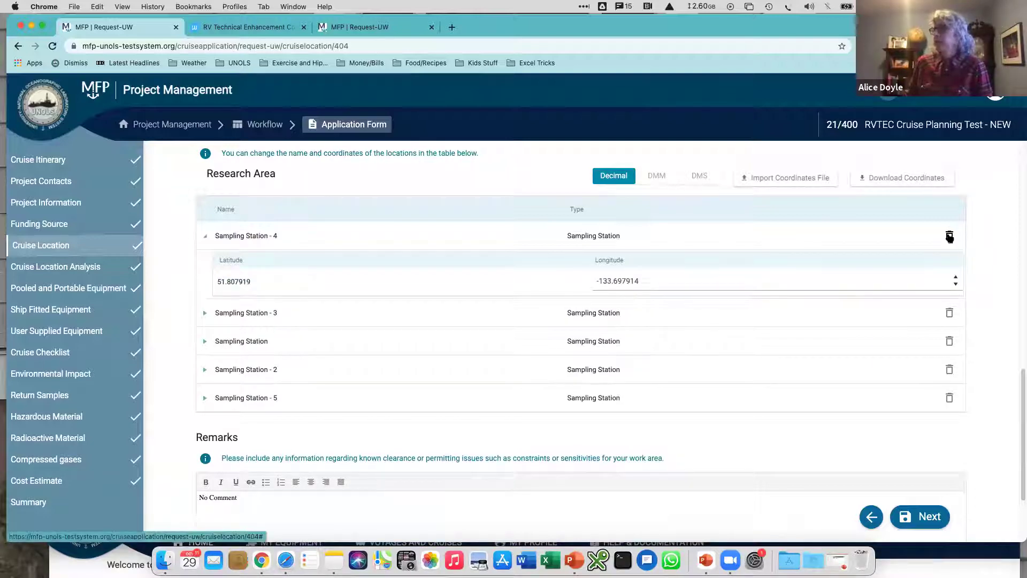
Save the Cruise Location section, review the Cruise Location Analysis and proceed to Pooled and Portable Equipment
{"action": "scroll", "coordinate": [962, 385], "scroll_direction": "down", "scroll_amount": 3}
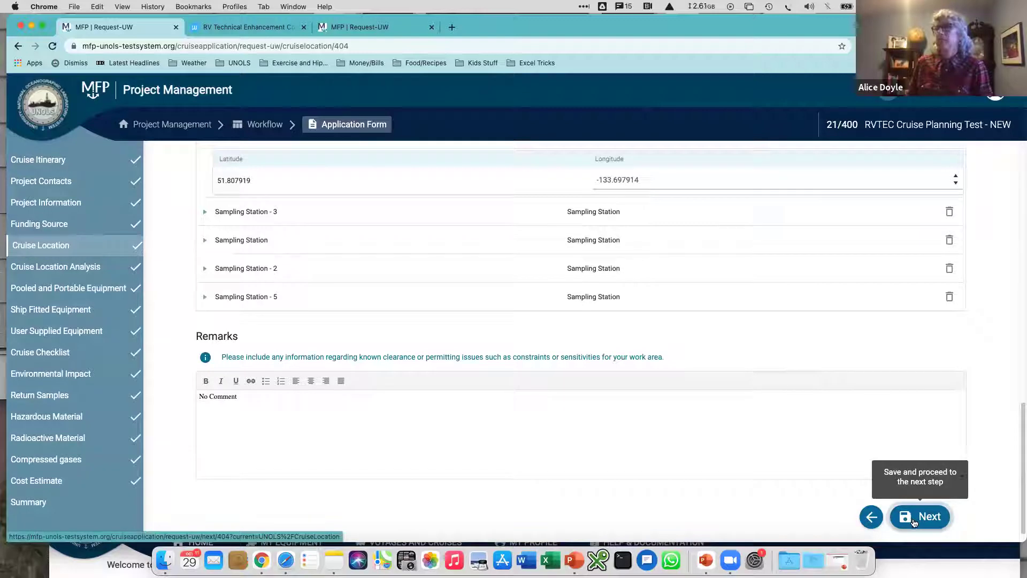
{"action": "left_click", "coordinate": [914, 519]}
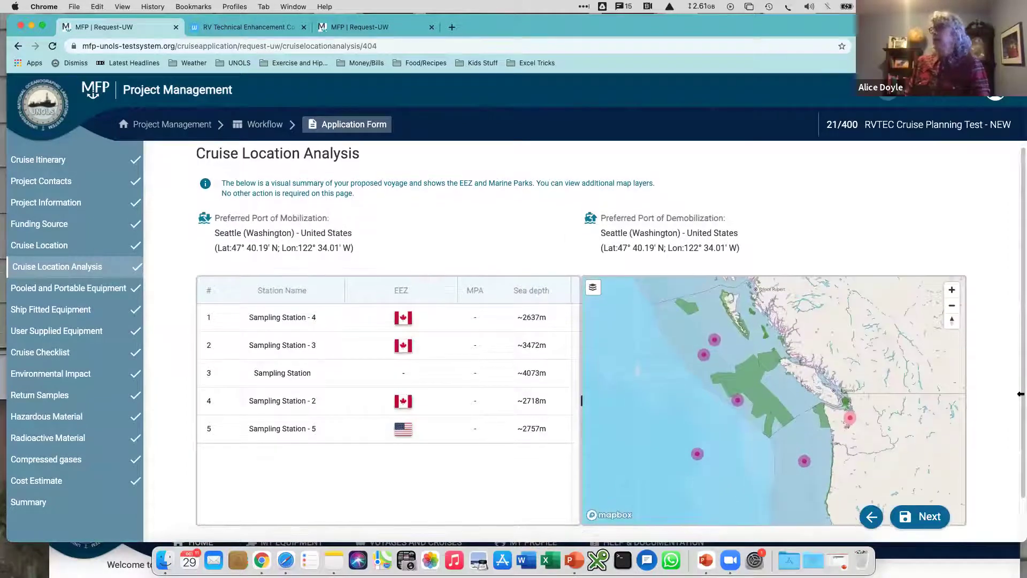
{"action": "scroll", "coordinate": [488, 301], "scroll_direction": "down", "scroll_amount": 2}
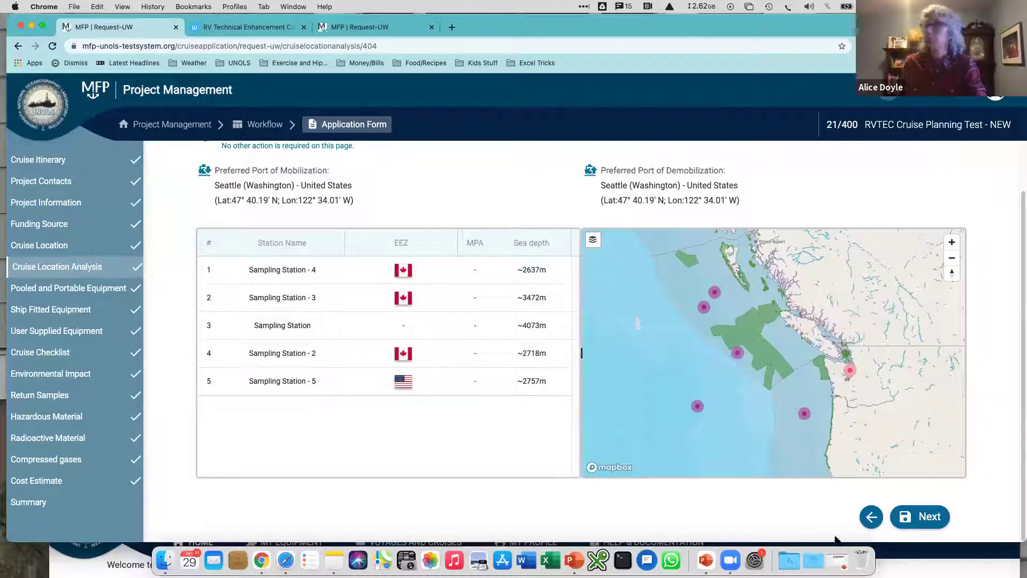
{"action": "left_click", "coordinate": [915, 516]}
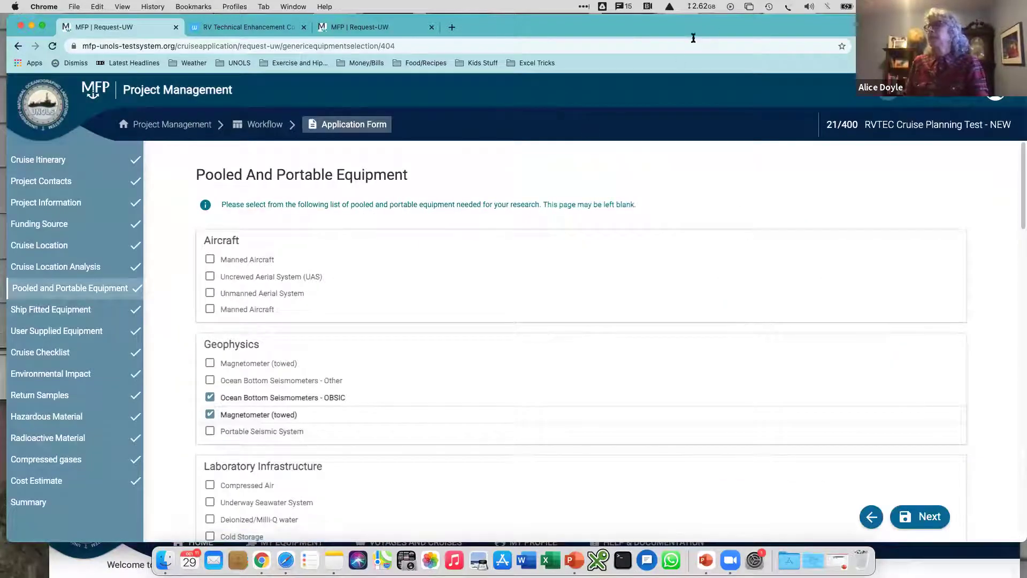
Switch to workflow 21/1068 and examine the Aircraft, Geophysics and Laboratory Infrastructure options of its Pooled and Portable Equipment page
{"action": "left_click", "coordinate": [361, 27]}
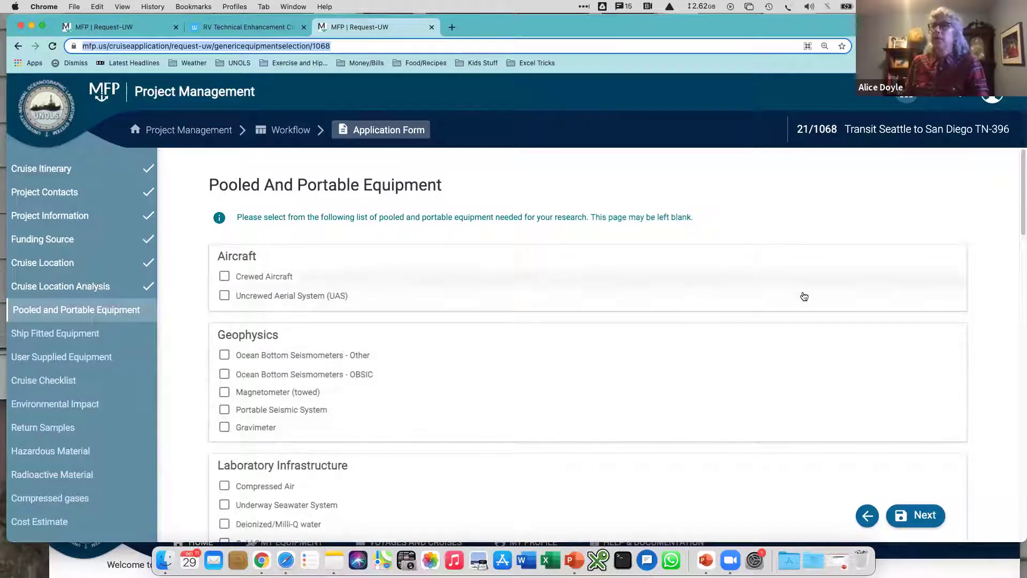
{"action": "scroll", "coordinate": [827, 327], "scroll_direction": "down", "scroll_amount": 2}
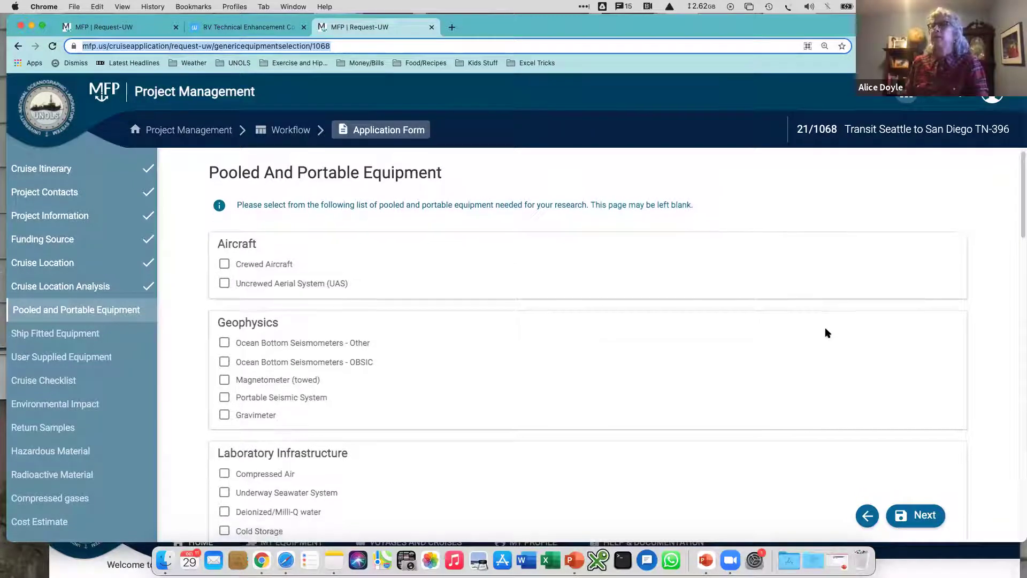
{"action": "scroll", "coordinate": [826, 333], "scroll_direction": "down", "scroll_amount": 1}
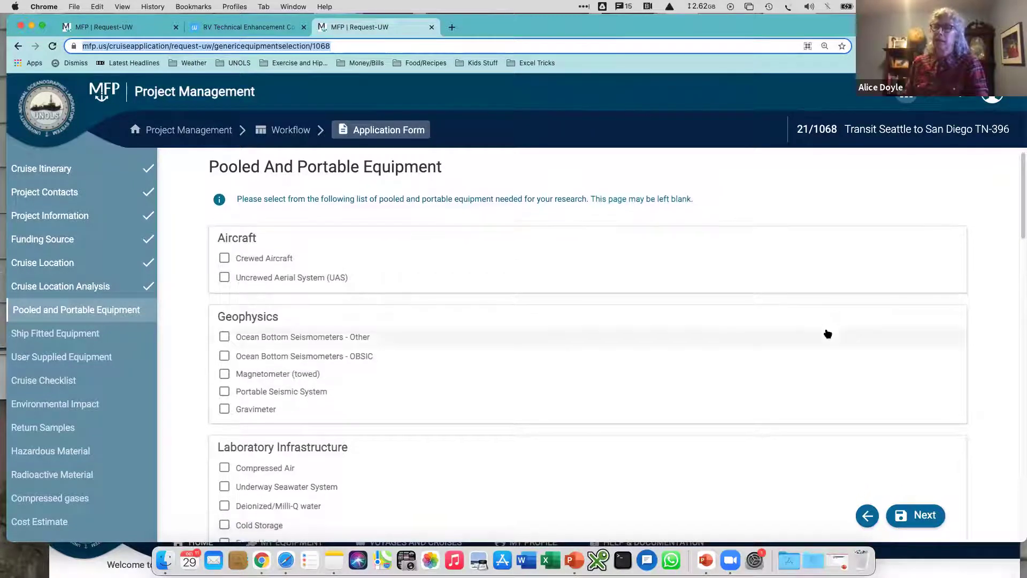
{"action": "scroll", "coordinate": [826, 332], "scroll_direction": "down", "scroll_amount": 1}
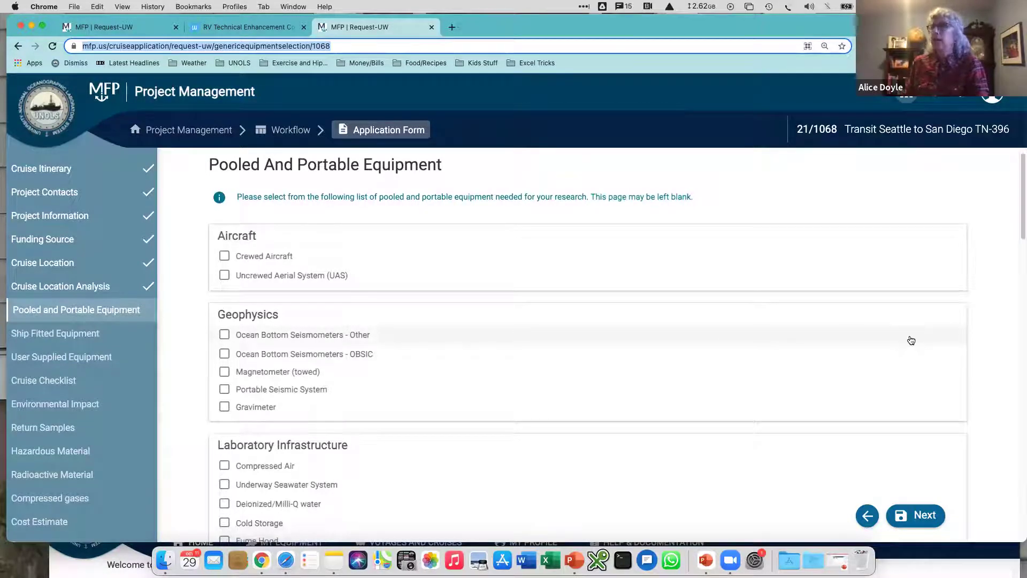
{"action": "scroll", "coordinate": [1009, 356], "scroll_direction": "down", "scroll_amount": 1}
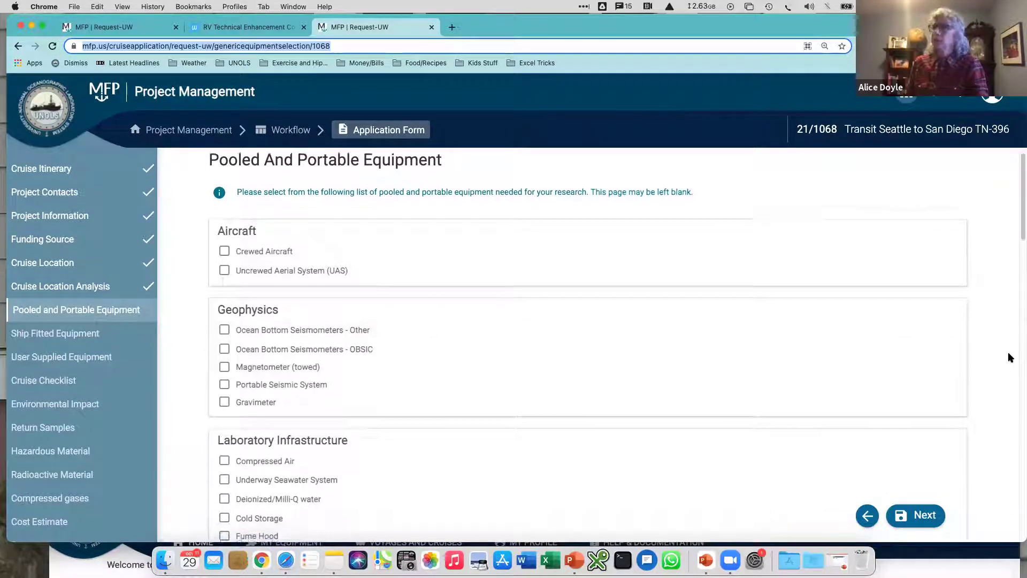
{"action": "scroll", "coordinate": [1009, 357], "scroll_direction": "down", "scroll_amount": 1}
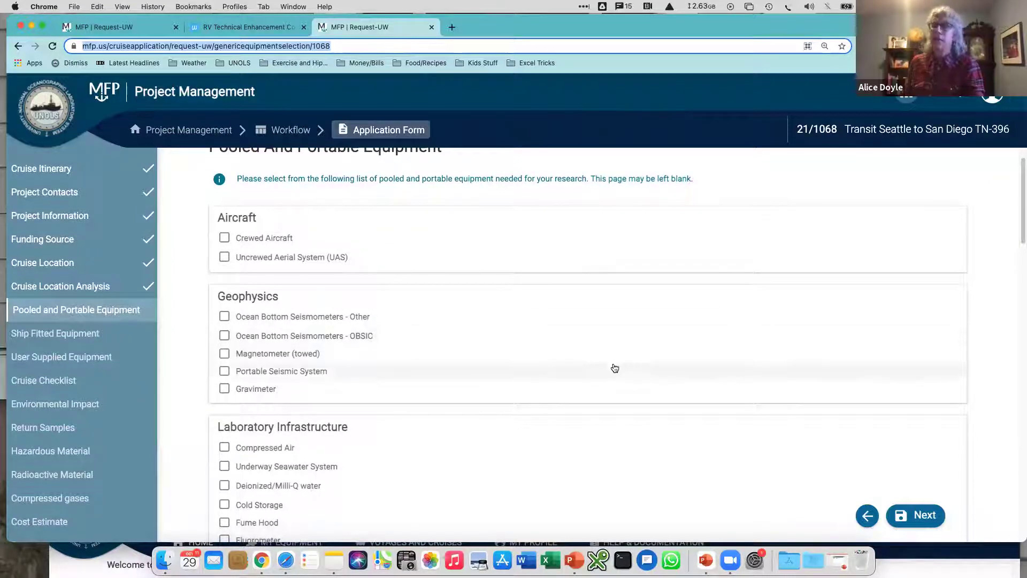
{"action": "scroll", "coordinate": [613, 366], "scroll_direction": "down", "scroll_amount": 3}
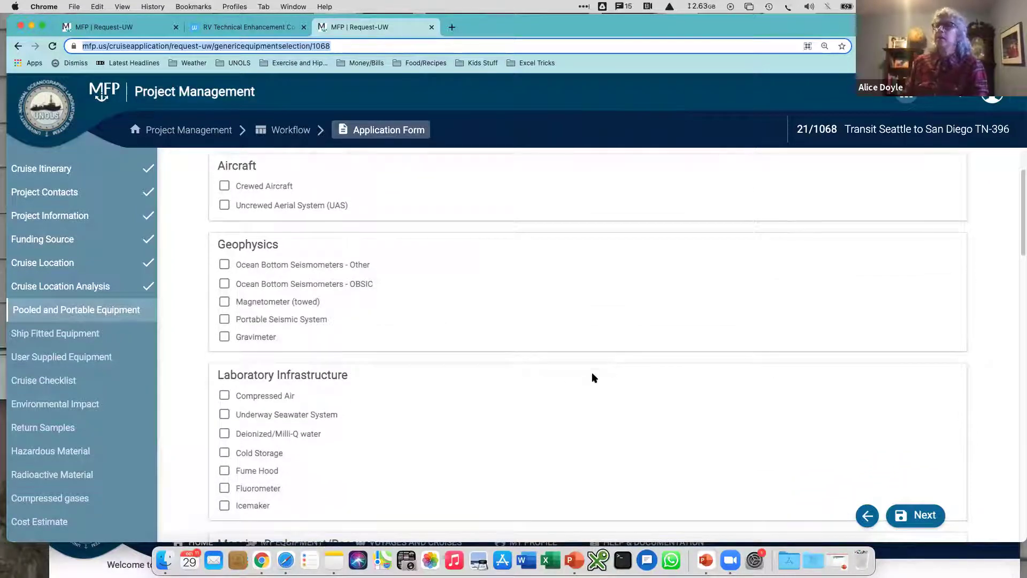
{"action": "scroll", "coordinate": [598, 362], "scroll_direction": "down", "scroll_amount": 1}
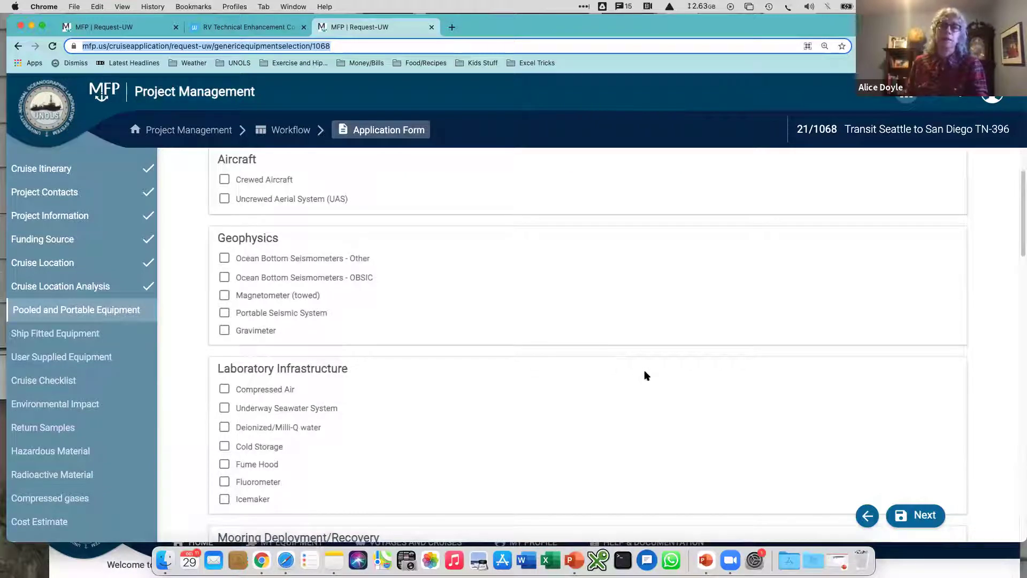
{"action": "scroll", "coordinate": [651, 415], "scroll_direction": "up", "scroll_amount": 3}
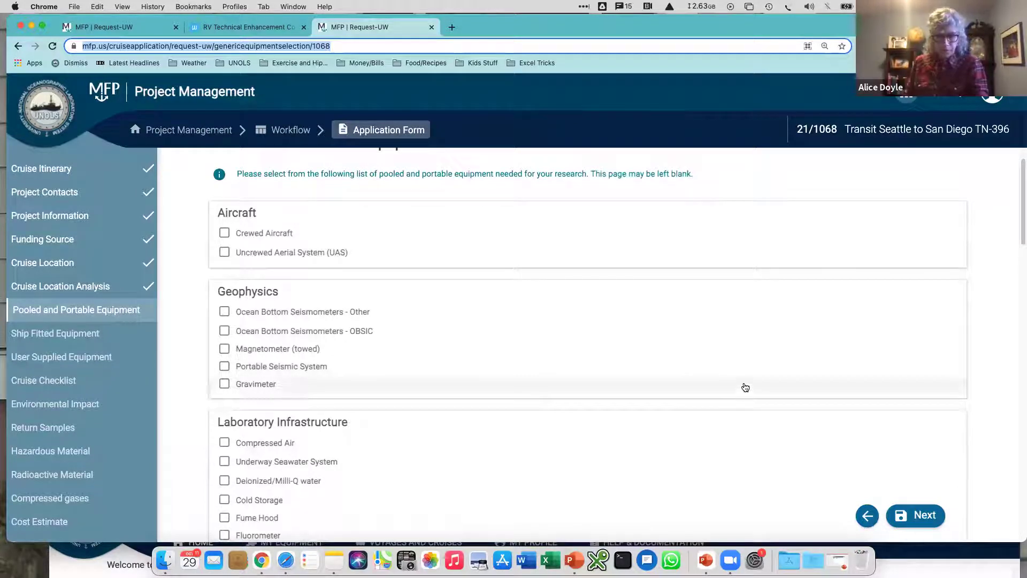
{"action": "scroll", "coordinate": [738, 384], "scroll_direction": "down", "scroll_amount": 3}
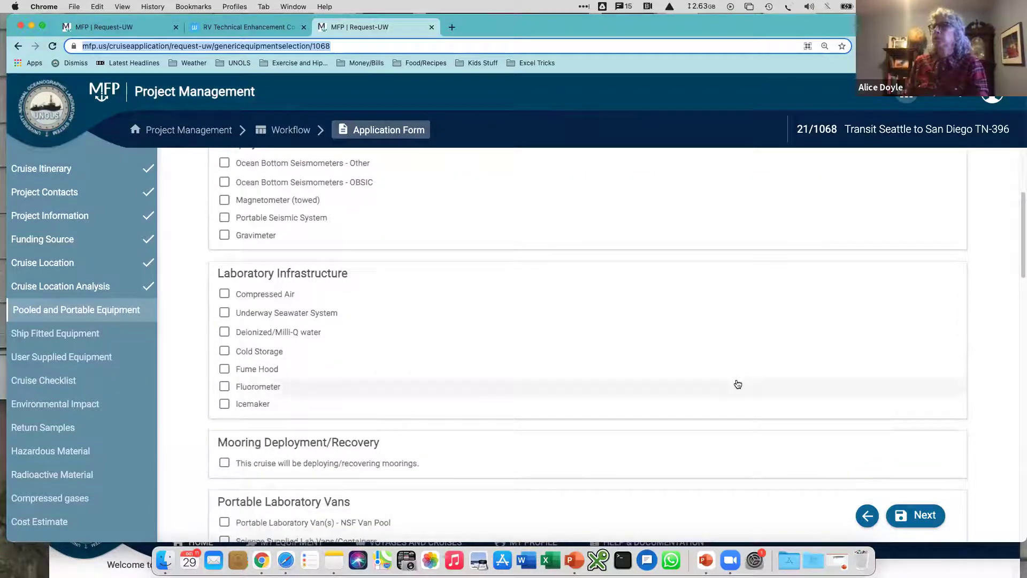
Request a Wet Lab Van from the NSF Van Pool under Portable Laboratory Vans and open the additional equipment field for entry
{"action": "scroll", "coordinate": [738, 384], "scroll_direction": "down", "scroll_amount": 4}
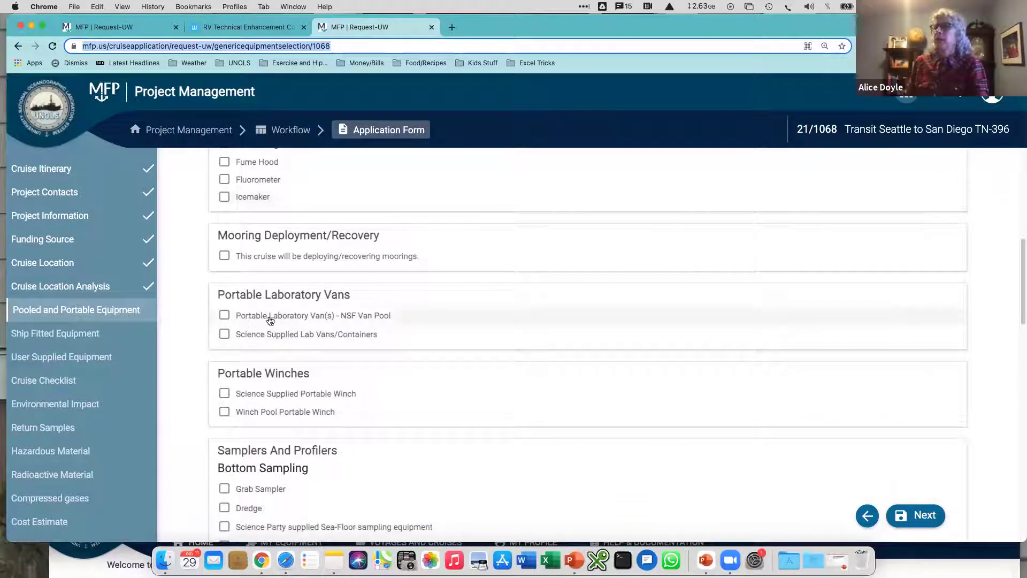
{"action": "left_click", "coordinate": [226, 317]}
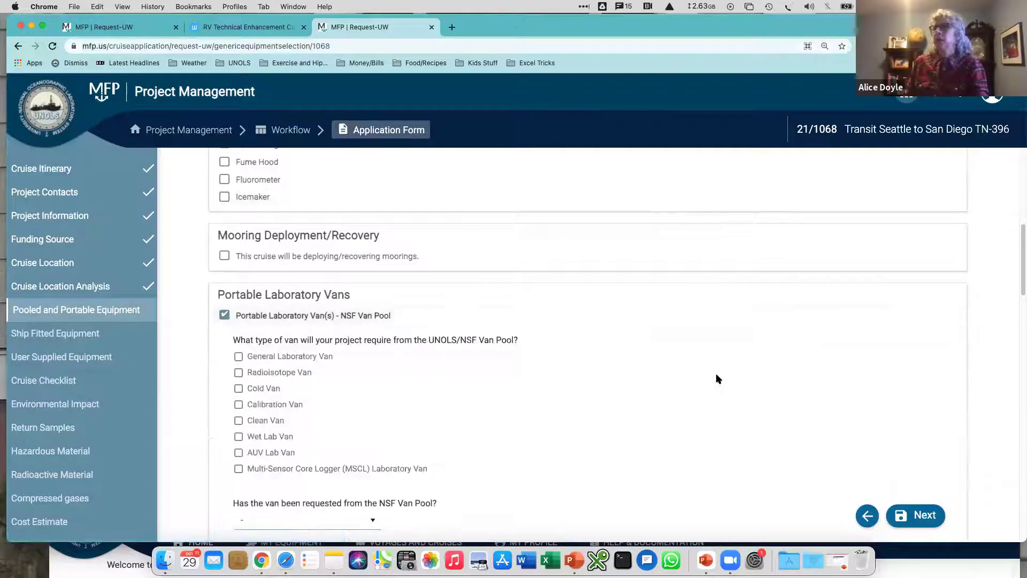
{"action": "scroll", "coordinate": [718, 374], "scroll_direction": "down", "scroll_amount": 2}
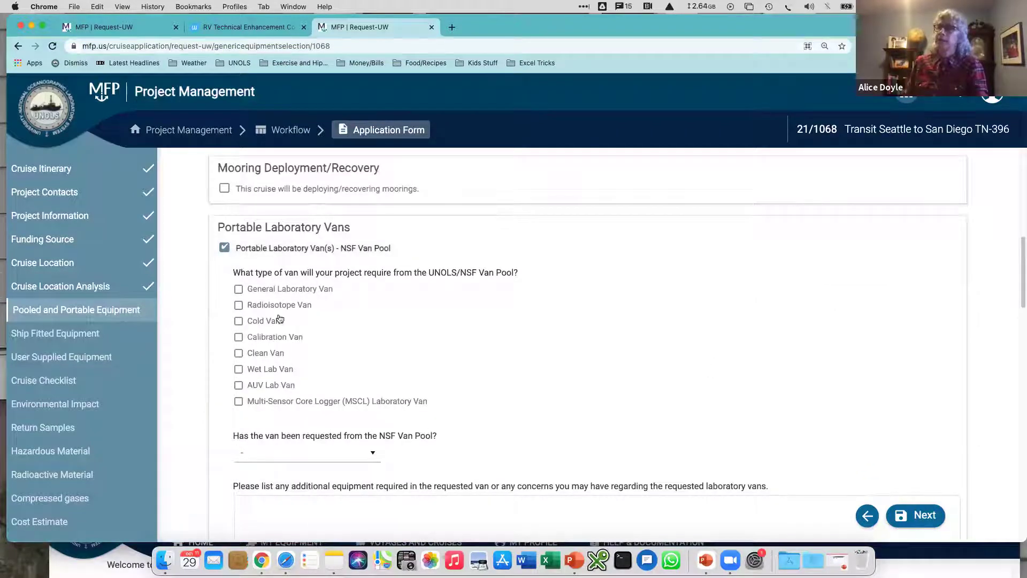
{"action": "left_click", "coordinate": [239, 370]}
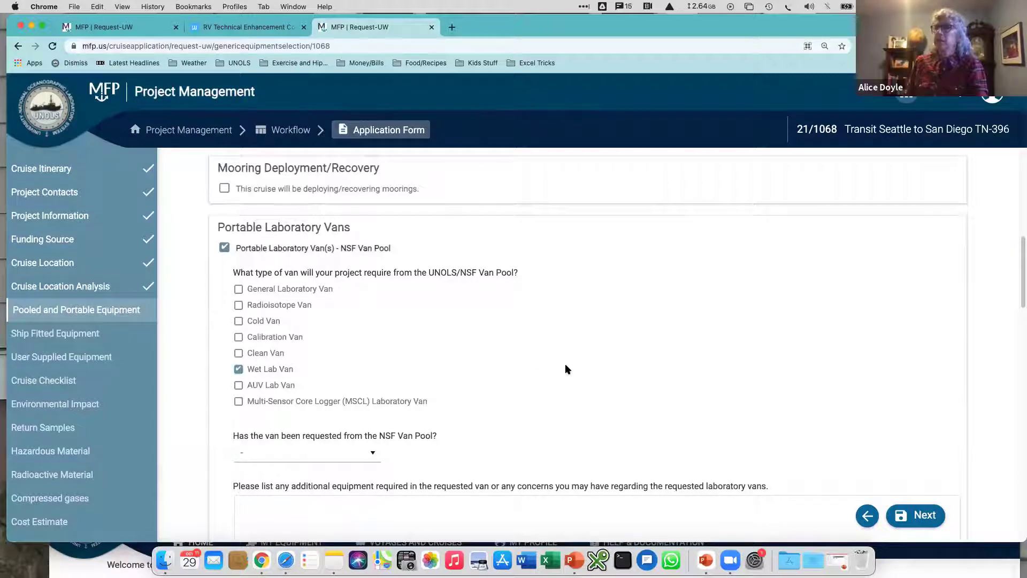
{"action": "scroll", "coordinate": [566, 364], "scroll_direction": "down", "scroll_amount": 4}
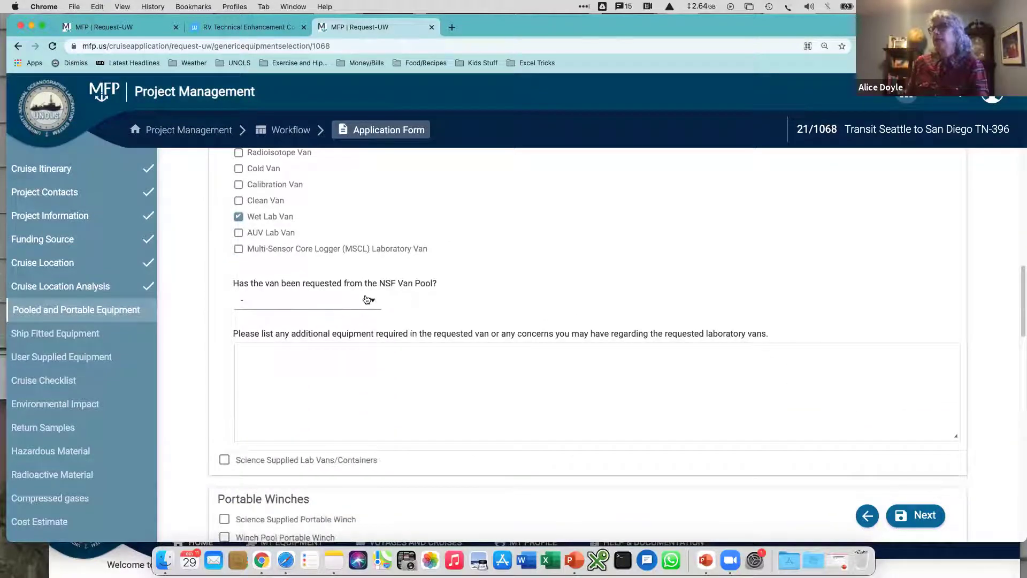
{"action": "left_click", "coordinate": [350, 378]}
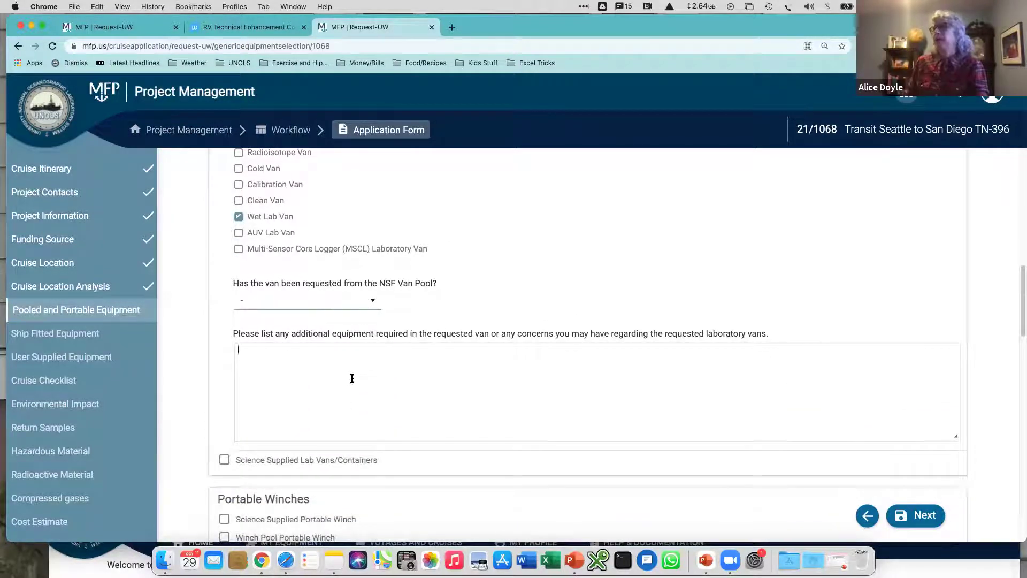
{"action": "left_click", "coordinate": [677, 383]}
Select Sediment Coring with a Piston Corer under Bottom Sampling and look through the coring questions
{"action": "scroll", "coordinate": [677, 383], "scroll_direction": "down", "scroll_amount": 3}
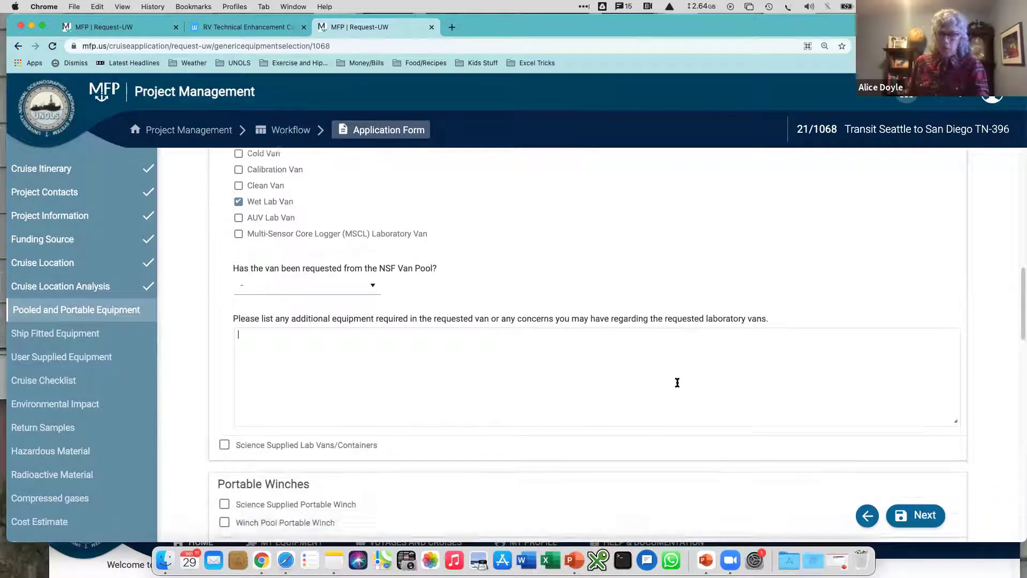
{"action": "scroll", "coordinate": [678, 387], "scroll_direction": "down", "scroll_amount": 7}
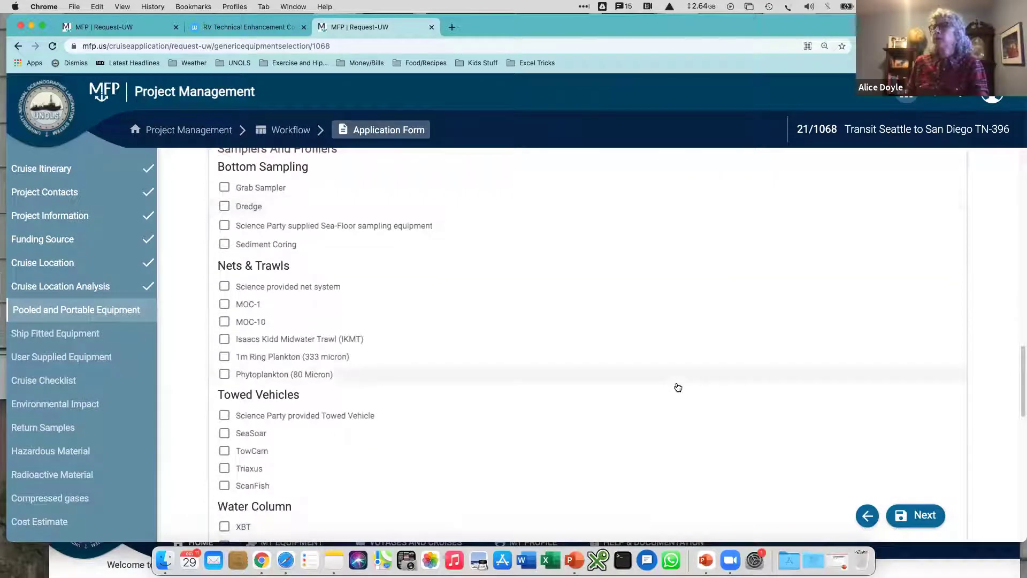
{"action": "scroll", "coordinate": [677, 387], "scroll_direction": "down", "scroll_amount": 2}
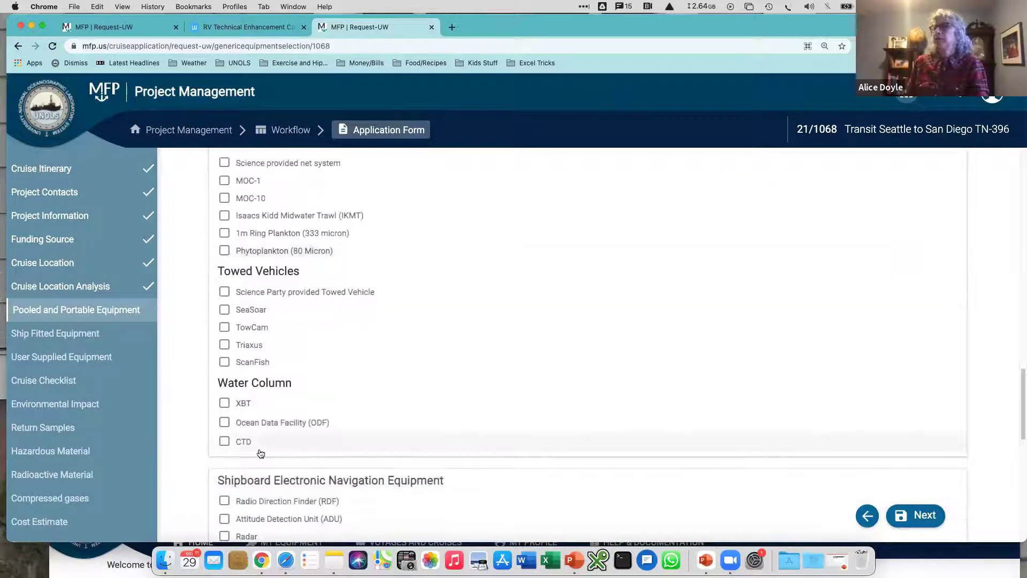
{"action": "scroll", "coordinate": [480, 435], "scroll_direction": "up", "scroll_amount": 2}
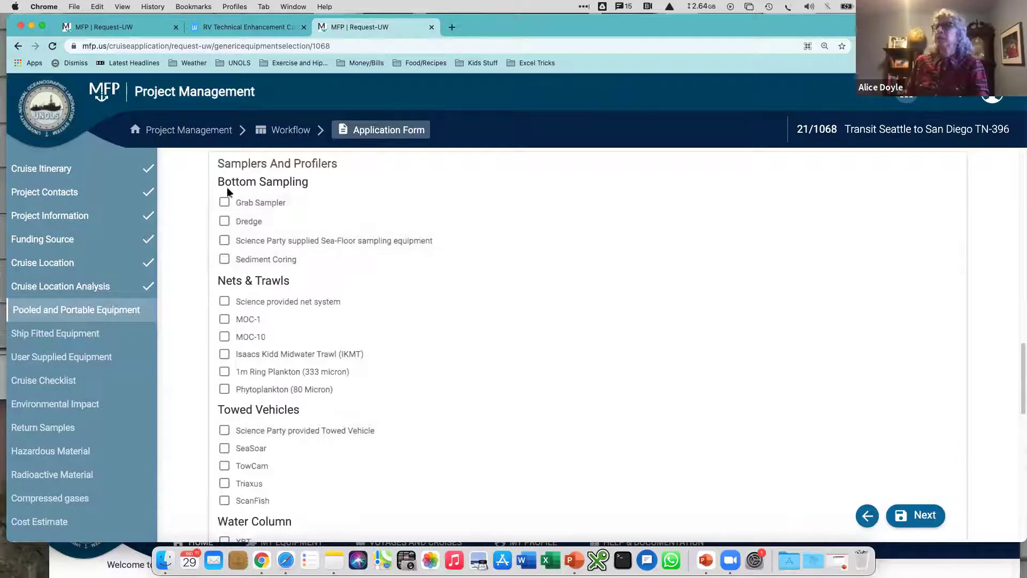
{"action": "left_click", "coordinate": [225, 260]}
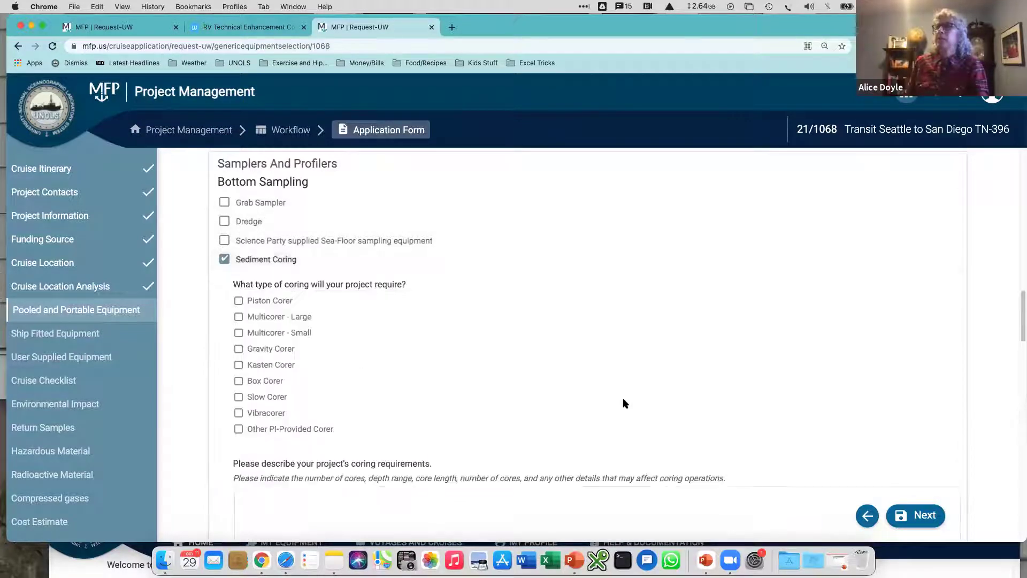
{"action": "scroll", "coordinate": [214, 274], "scroll_direction": "down", "scroll_amount": 1}
{"action": "left_click", "coordinate": [239, 283]}
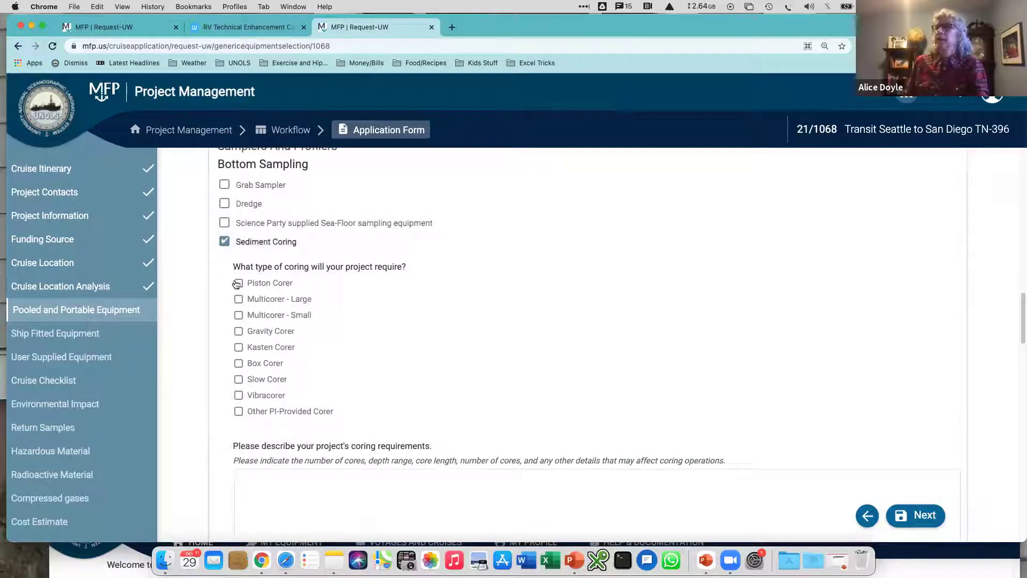
{"action": "scroll", "coordinate": [628, 392], "scroll_direction": "down", "scroll_amount": 5}
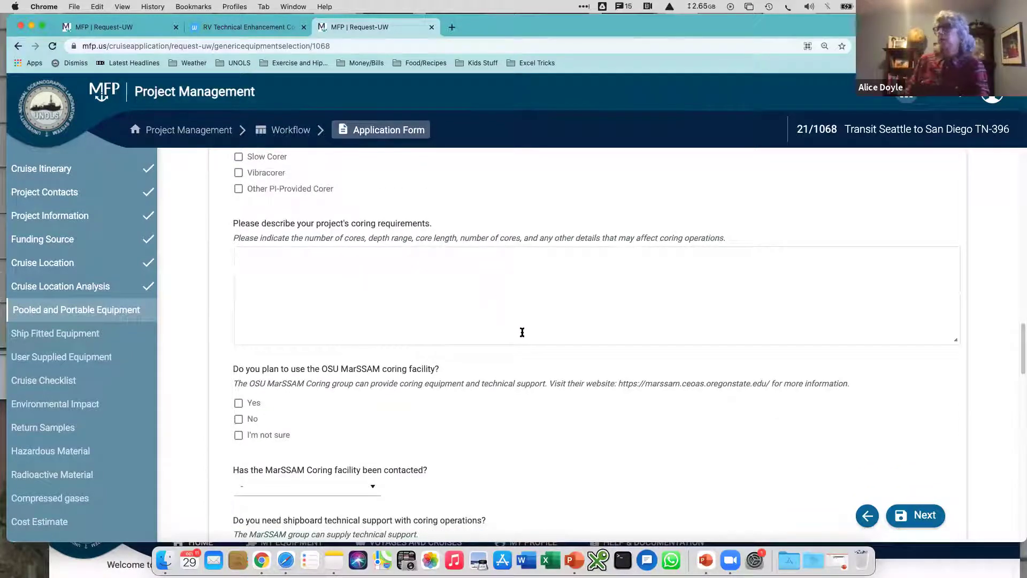
Clear the Piston Corer and Sediment Coring selections under Bottom Sampling
{"action": "scroll", "coordinate": [519, 385], "scroll_direction": "up", "scroll_amount": 3}
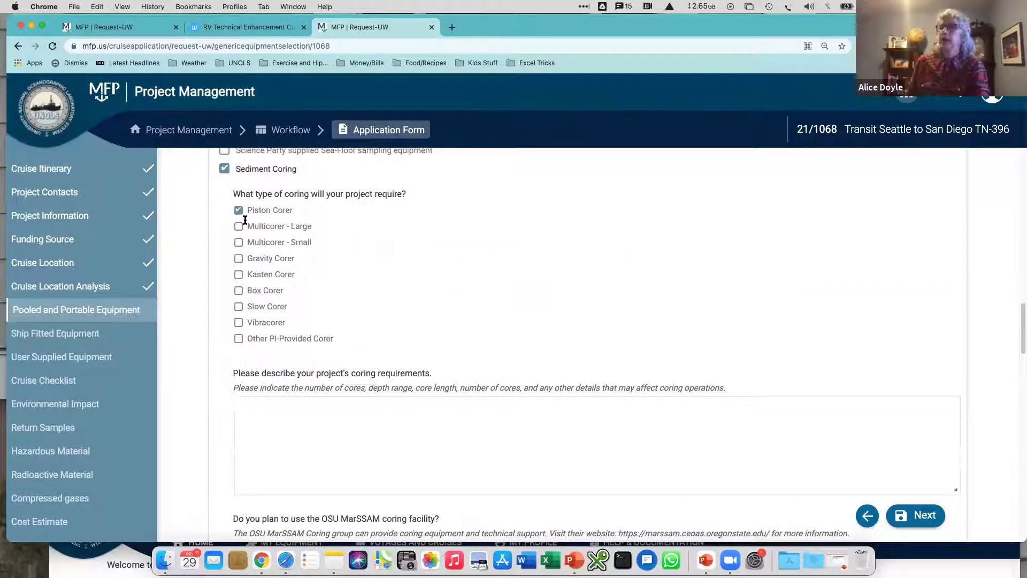
{"action": "left_click", "coordinate": [238, 211]}
{"action": "left_click", "coordinate": [224, 169]}
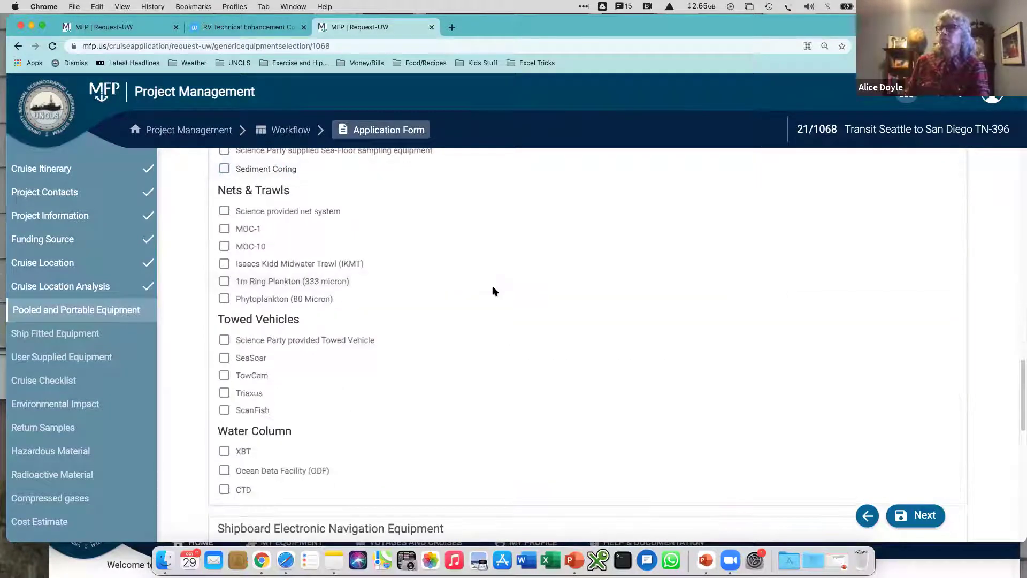
Select CTD in the Water Column group of Samplers And Profilers
{"action": "scroll", "coordinate": [490, 366], "scroll_direction": "up", "scroll_amount": 4}
{"action": "scroll", "coordinate": [505, 371], "scroll_direction": "down", "scroll_amount": 5}
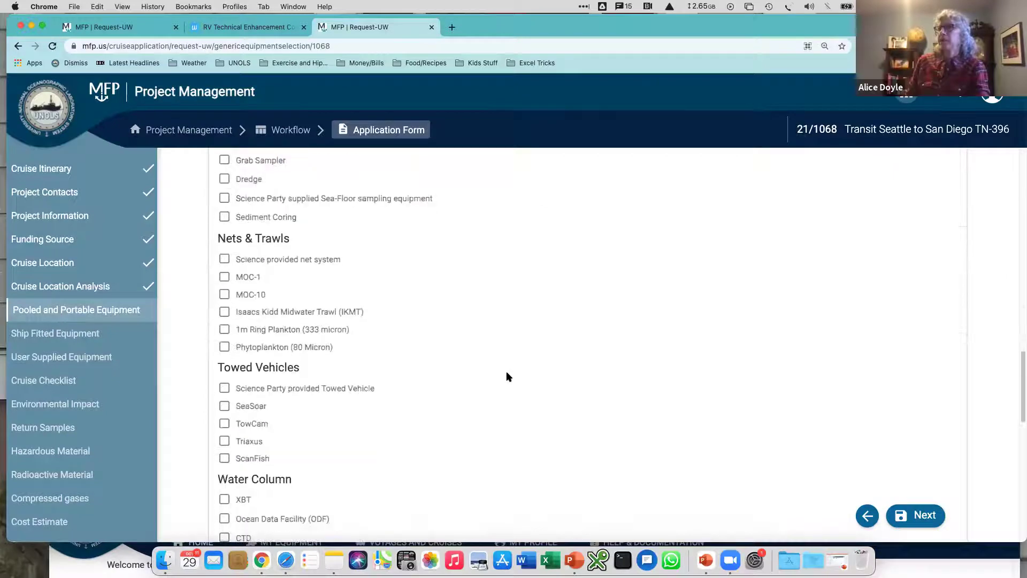
{"action": "scroll", "coordinate": [378, 383], "scroll_direction": "down", "scroll_amount": 2}
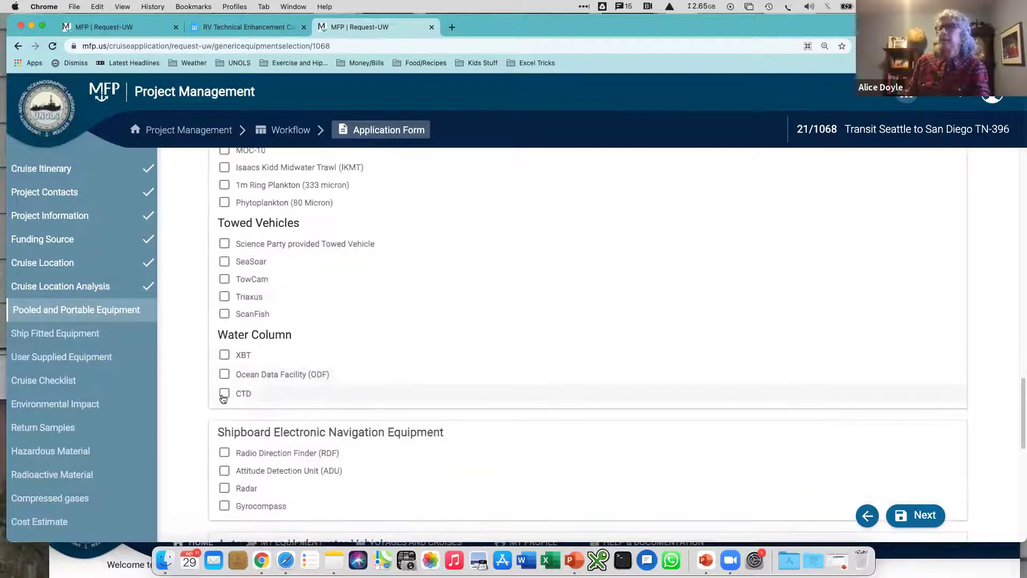
{"action": "left_click", "coordinate": [224, 393]}
Examine the CTD questions on frame configuration, deployment plan, depth range, sensors, Niskin bottles and special requirements
{"action": "scroll", "coordinate": [600, 361], "scroll_direction": "down", "scroll_amount": 4}
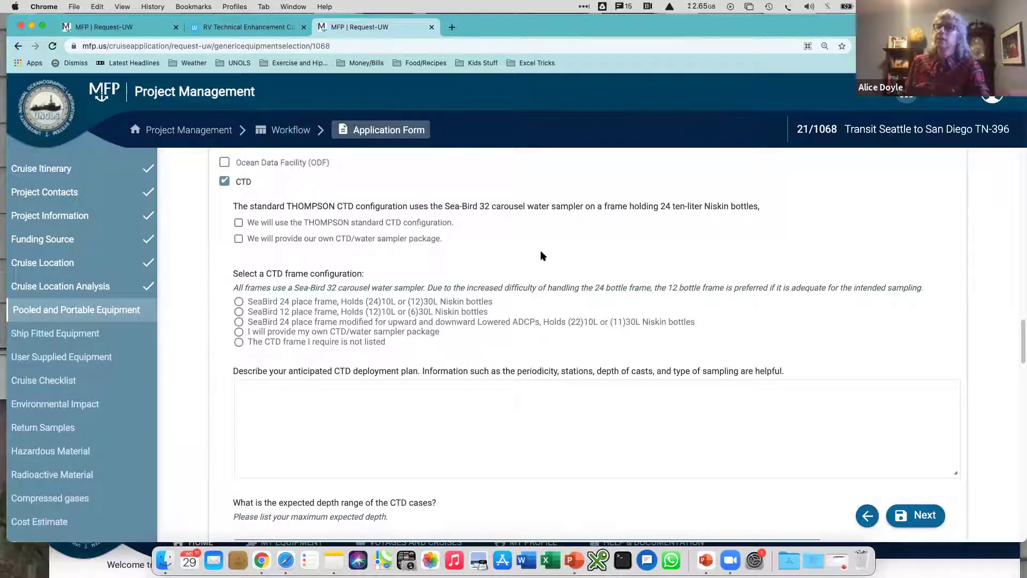
{"action": "scroll", "coordinate": [553, 300], "scroll_direction": "down", "scroll_amount": 2}
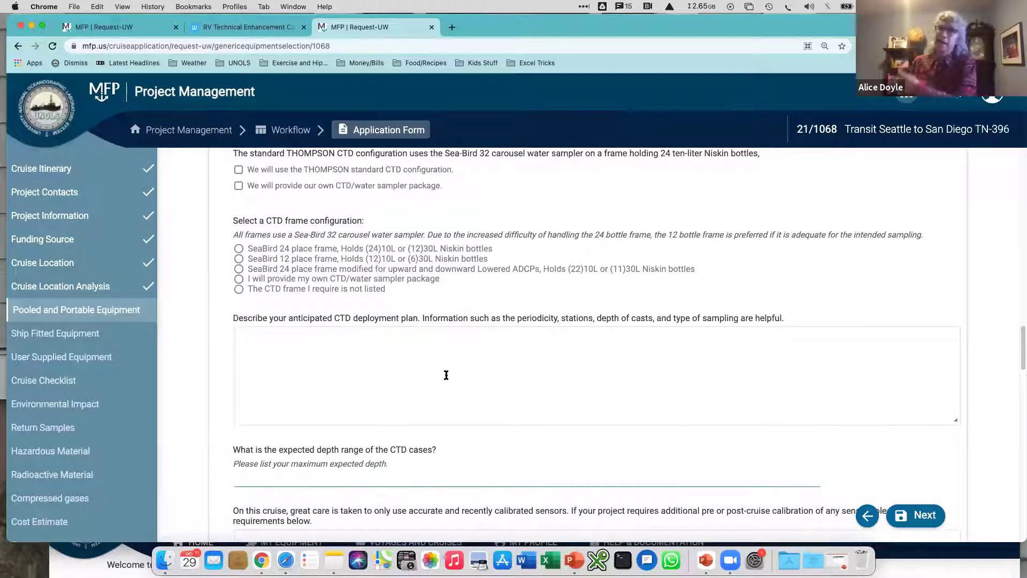
{"action": "scroll", "coordinate": [447, 395], "scroll_direction": "down", "scroll_amount": 5}
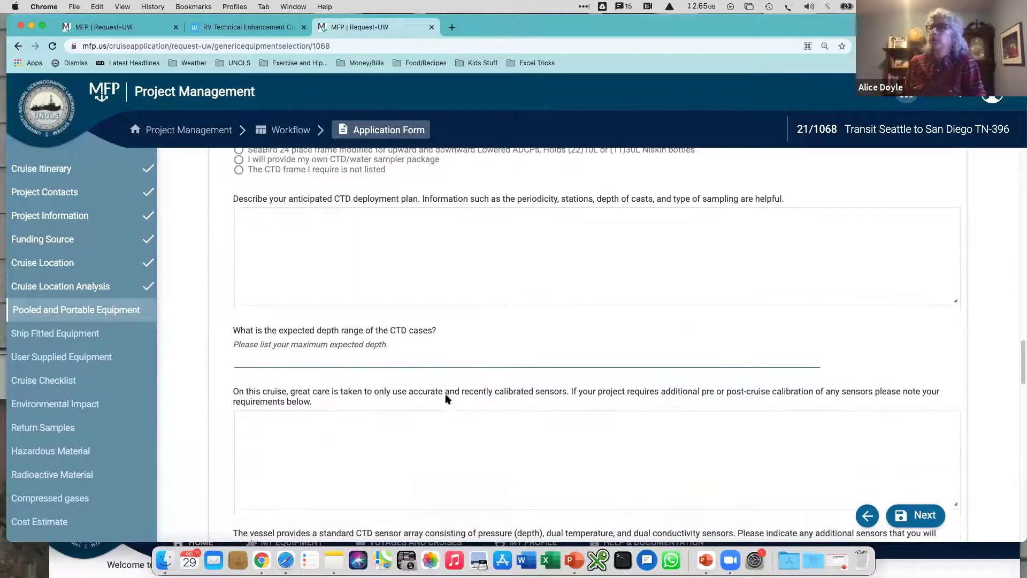
{"action": "scroll", "coordinate": [449, 401], "scroll_direction": "down", "scroll_amount": 5}
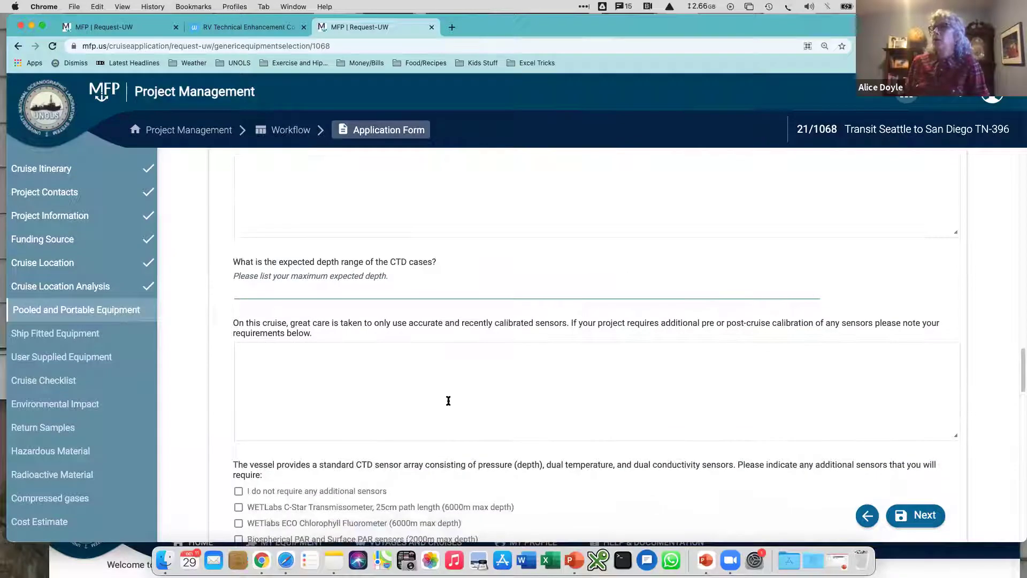
{"action": "scroll", "coordinate": [449, 405], "scroll_direction": "down", "scroll_amount": 5}
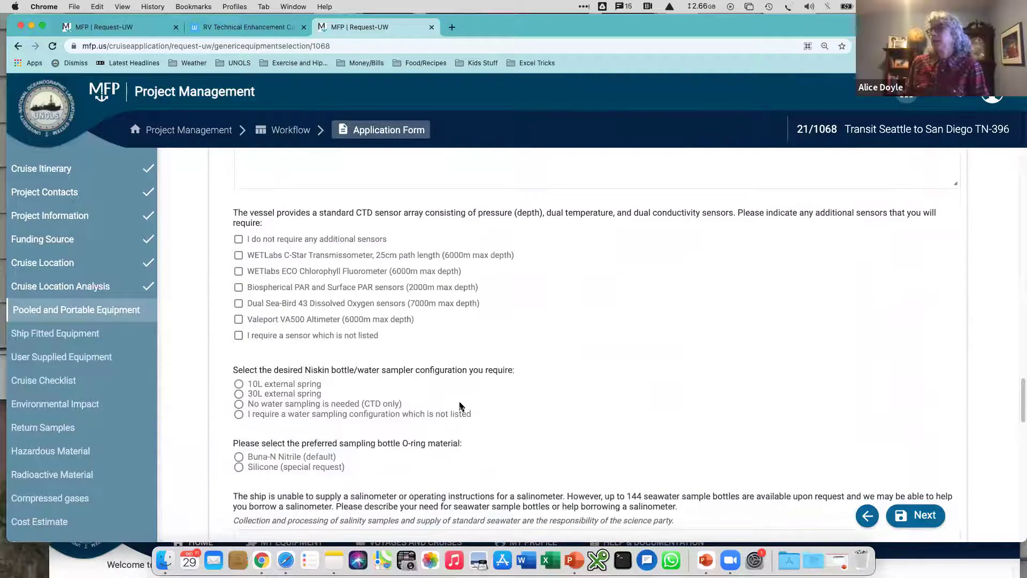
{"action": "scroll", "coordinate": [497, 422], "scroll_direction": "down", "scroll_amount": 10}
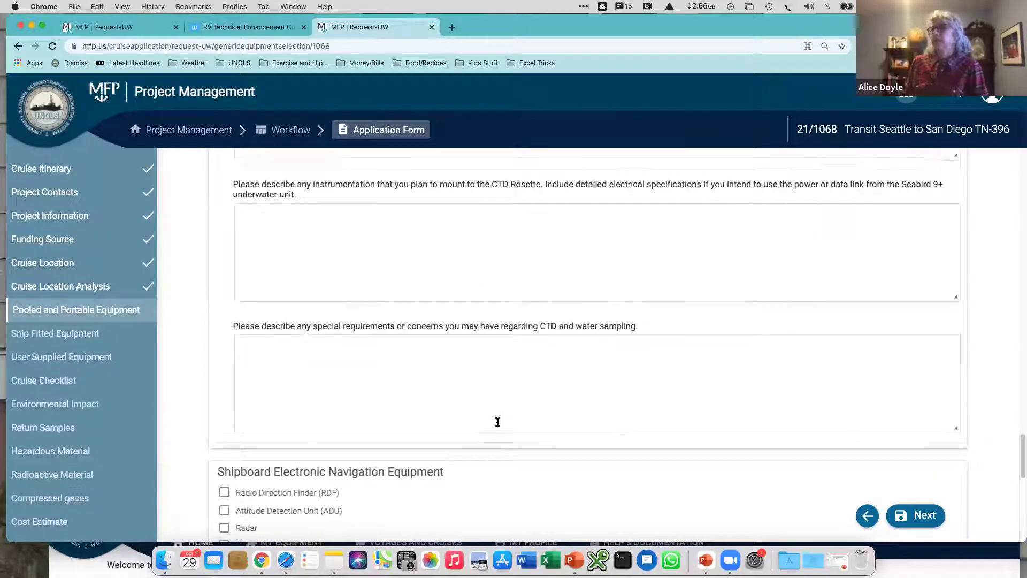
{"action": "scroll", "coordinate": [497, 422], "scroll_direction": "up", "scroll_amount": 1}
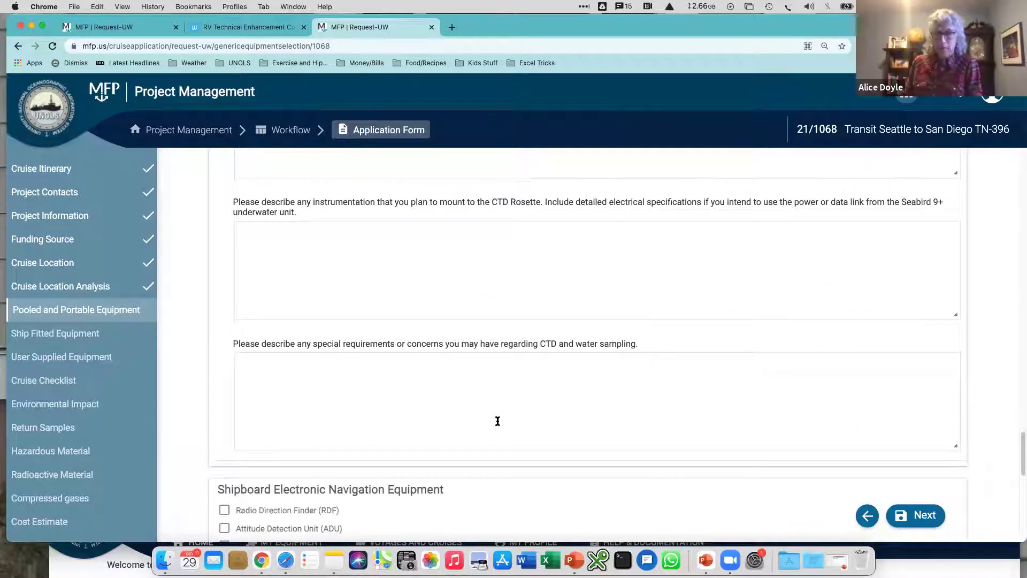
{"action": "scroll", "coordinate": [497, 421], "scroll_direction": "up", "scroll_amount": 15}
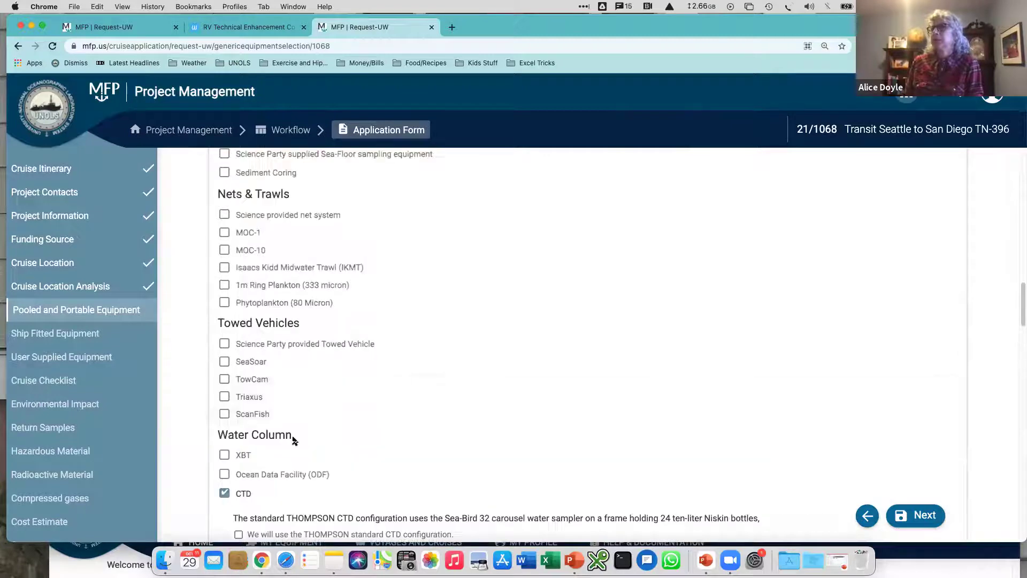
Select MOC-1 under Nets & Trawls, look through its net and instrumentation questions, and clear the selection again
{"action": "left_click", "coordinate": [225, 232]}
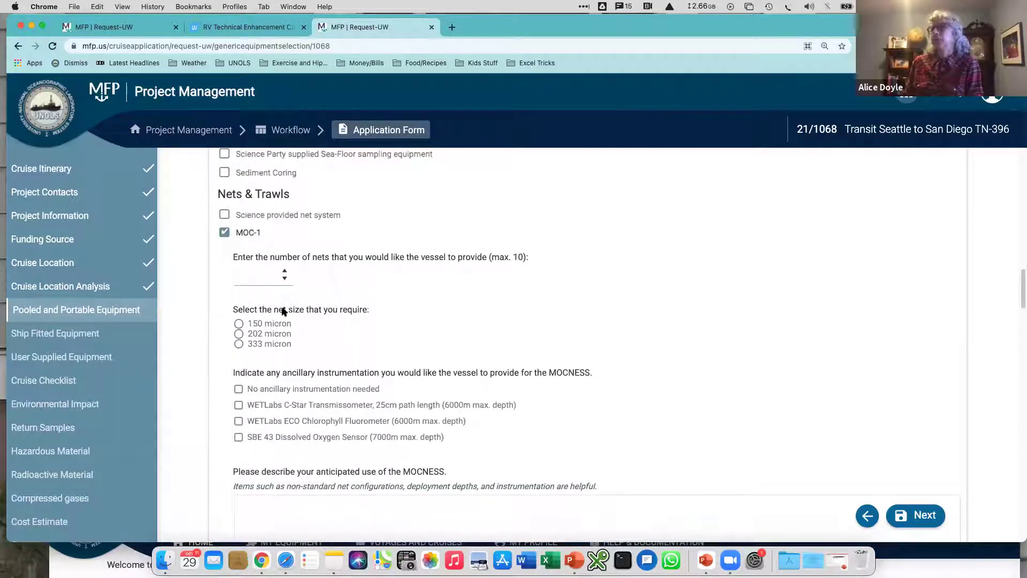
{"action": "scroll", "coordinate": [447, 354], "scroll_direction": "down", "scroll_amount": 3}
{"action": "scroll", "coordinate": [447, 355], "scroll_direction": "up", "scroll_amount": 5}
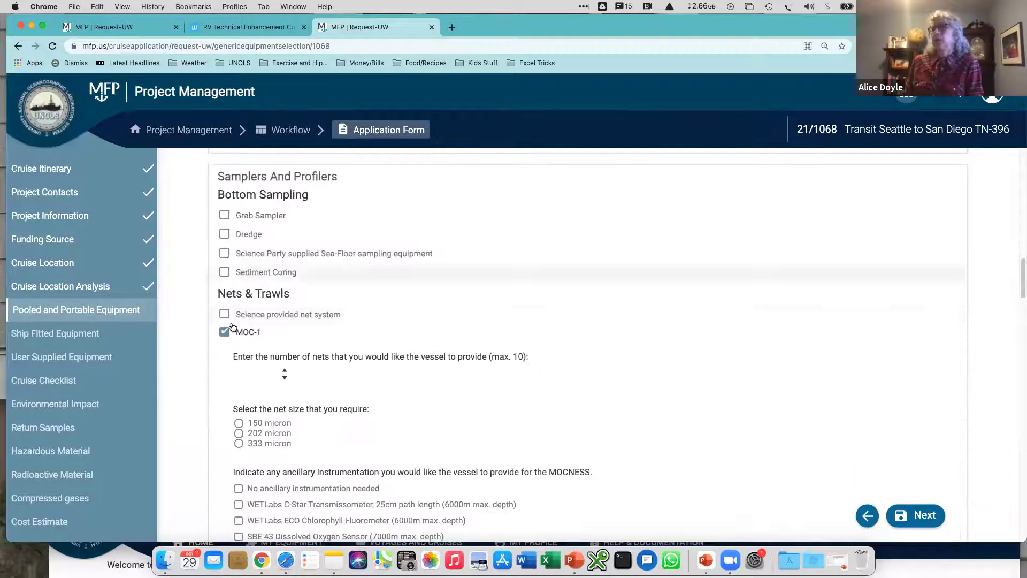
{"action": "left_click", "coordinate": [224, 332]}
Clear the CTD selection under Water Column and the NSF Van Pool selection under Portable Laboratory Vans
{"action": "scroll", "coordinate": [378, 369], "scroll_direction": "down", "scroll_amount": 5}
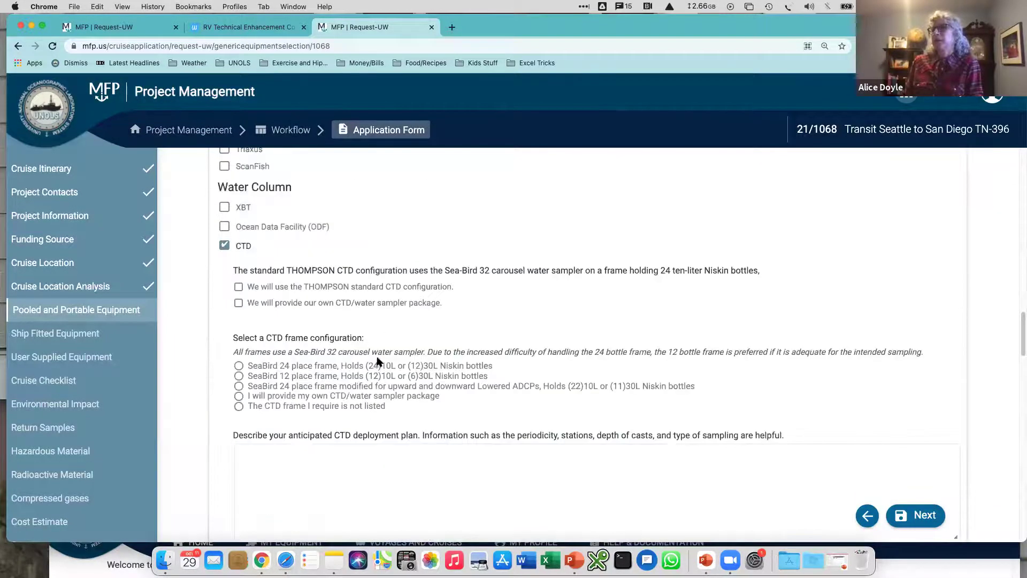
{"action": "left_click", "coordinate": [224, 245]}
{"action": "scroll", "coordinate": [478, 380], "scroll_direction": "down", "scroll_amount": 6}
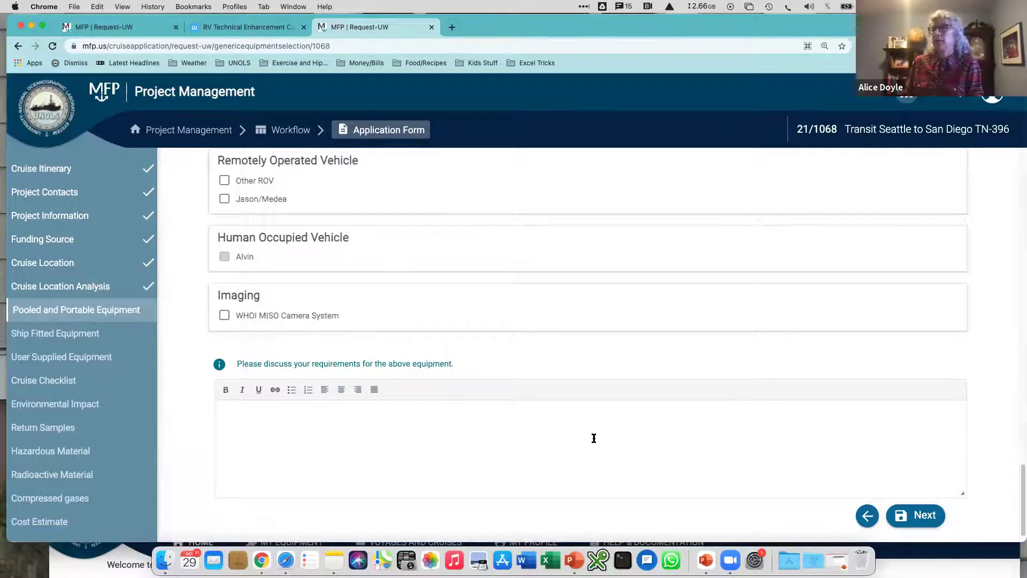
{"action": "scroll", "coordinate": [589, 433], "scroll_direction": "up", "scroll_amount": 10}
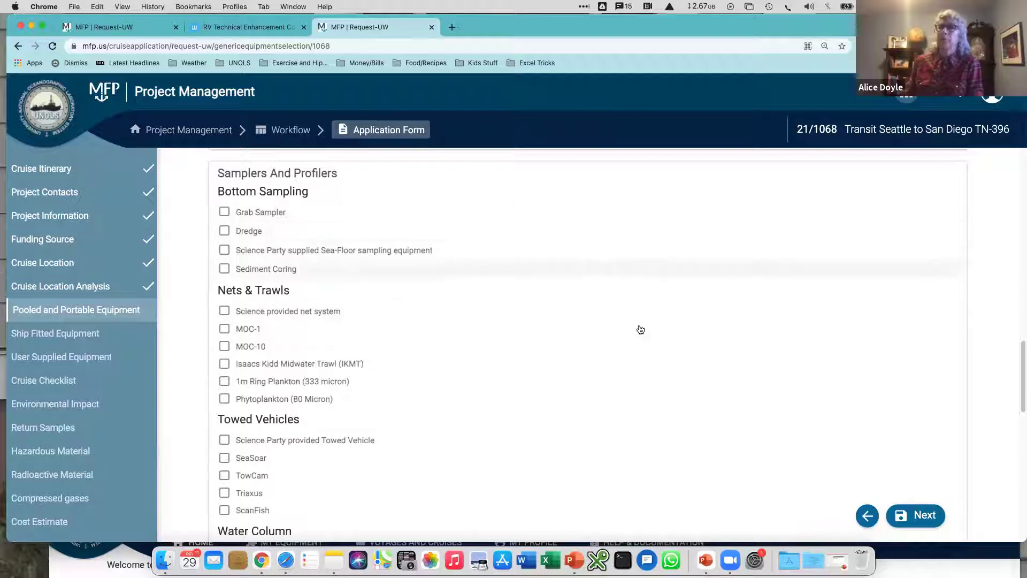
{"action": "scroll", "coordinate": [640, 328], "scroll_direction": "up", "scroll_amount": 6}
{"action": "scroll", "coordinate": [584, 384], "scroll_direction": "up", "scroll_amount": 4}
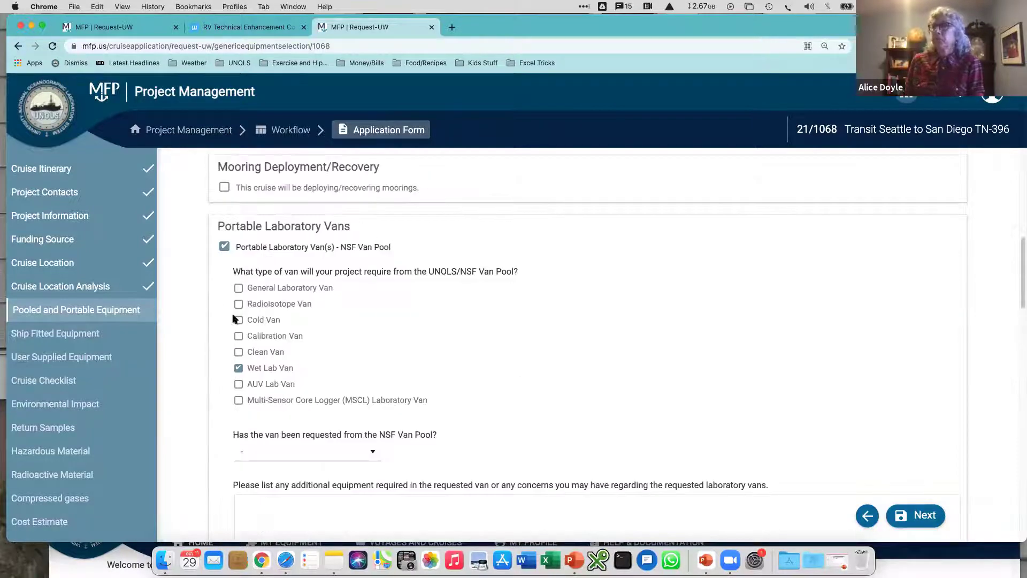
{"action": "left_click", "coordinate": [440, 250]}
{"action": "scroll", "coordinate": [473, 343], "scroll_direction": "up", "scroll_amount": 10}
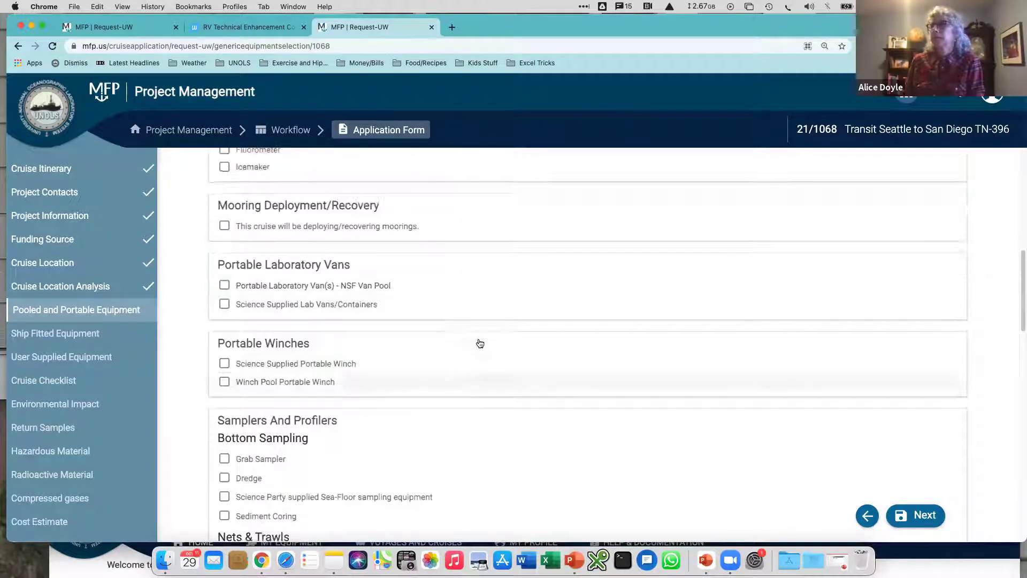
Switch to the 21/400 application form and open its Ship Fitted Equipment page
{"action": "left_click", "coordinate": [165, 26]}
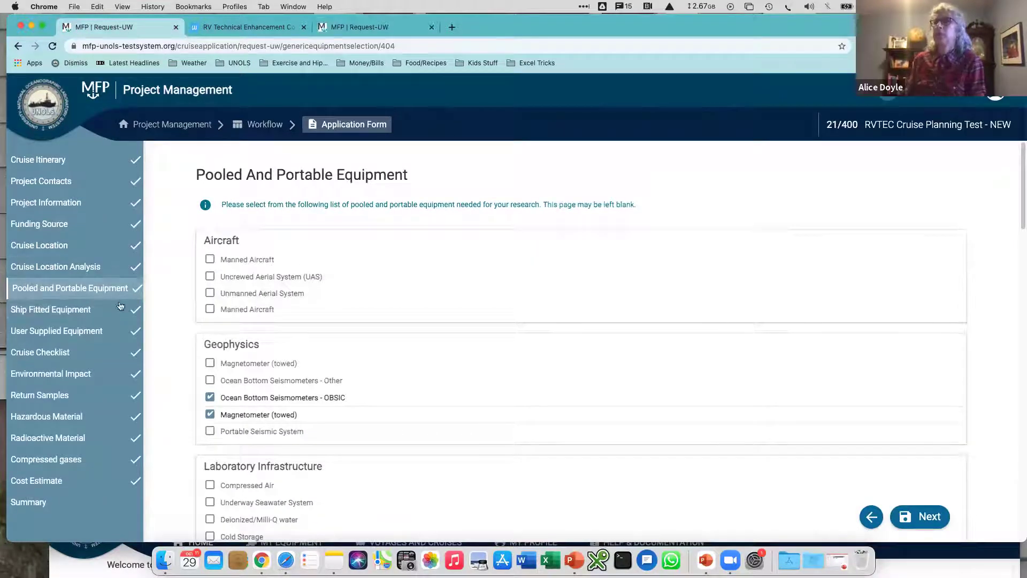
{"action": "left_click", "coordinate": [107, 310]}
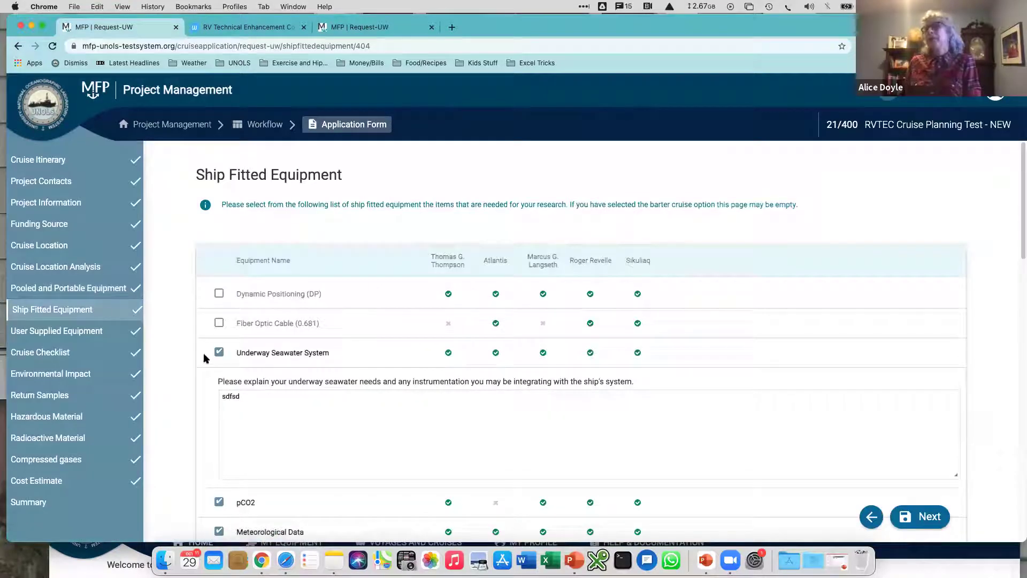
Switch back to form 21/1068, save the Pooled and Portable Equipment page, and continue to Ship Fitted Equipment
{"action": "left_click", "coordinate": [363, 31]}
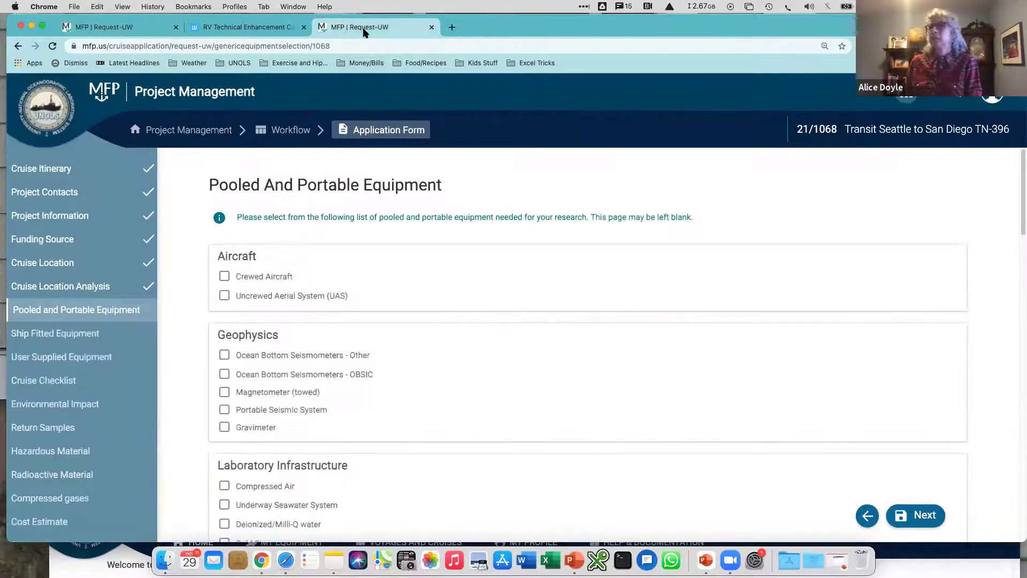
{"action": "left_click", "coordinate": [908, 524]}
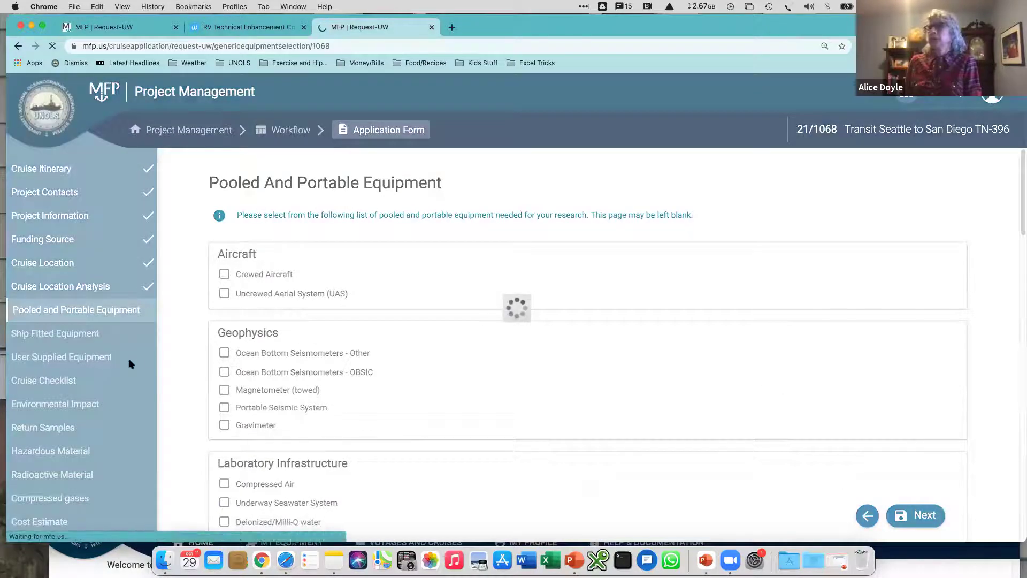
{"action": "scroll", "coordinate": [636, 338], "scroll_direction": "down", "scroll_amount": 3}
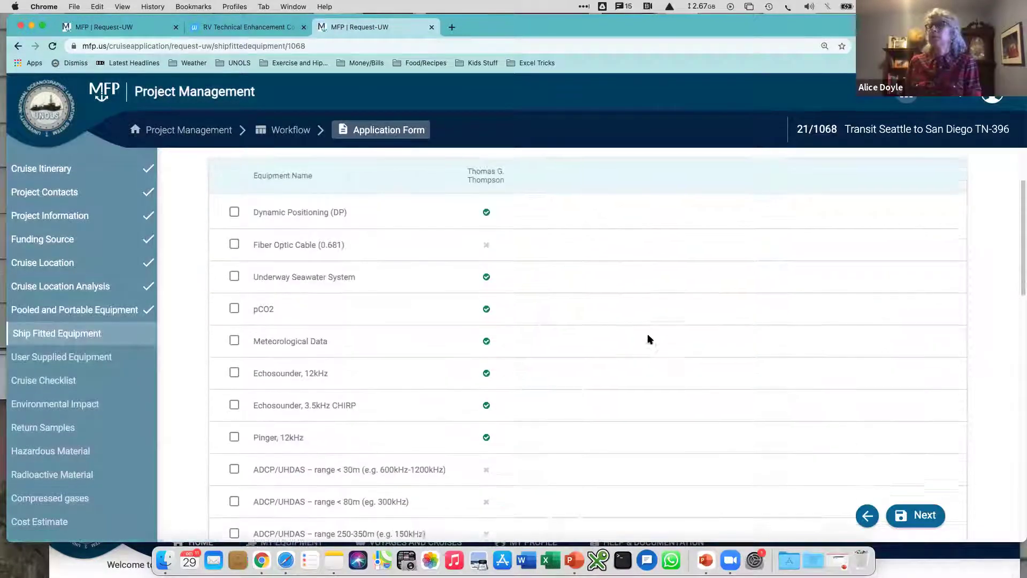
{"action": "scroll", "coordinate": [648, 348], "scroll_direction": "up", "scroll_amount": 1}
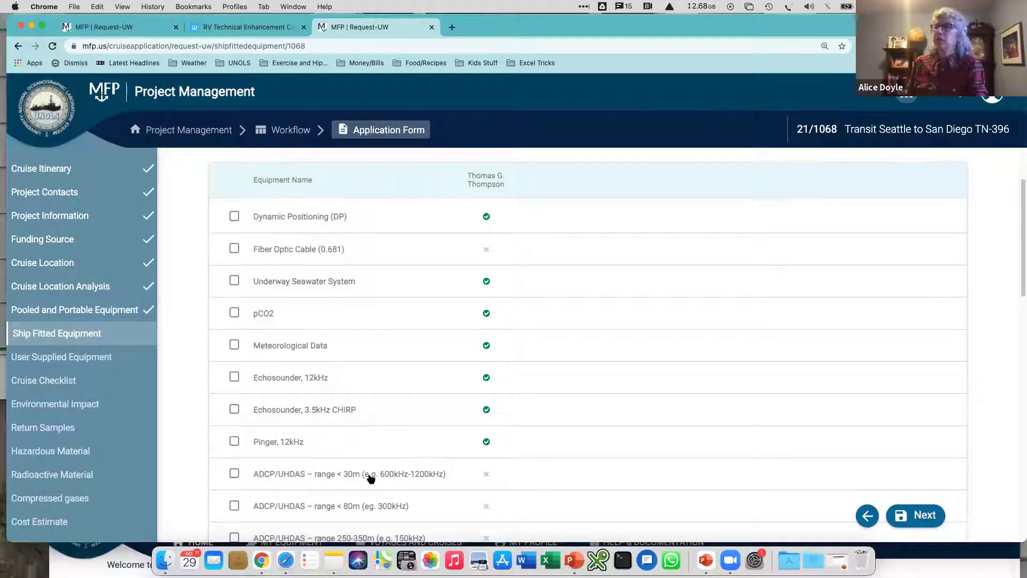
Select Echosounder, 3.5kHz CHIRP and ADCP/UHDAS with range < 30m, and look through their requirement questions
{"action": "scroll", "coordinate": [367, 478], "scroll_direction": "down", "scroll_amount": 1}
{"action": "left_click", "coordinate": [239, 361]}
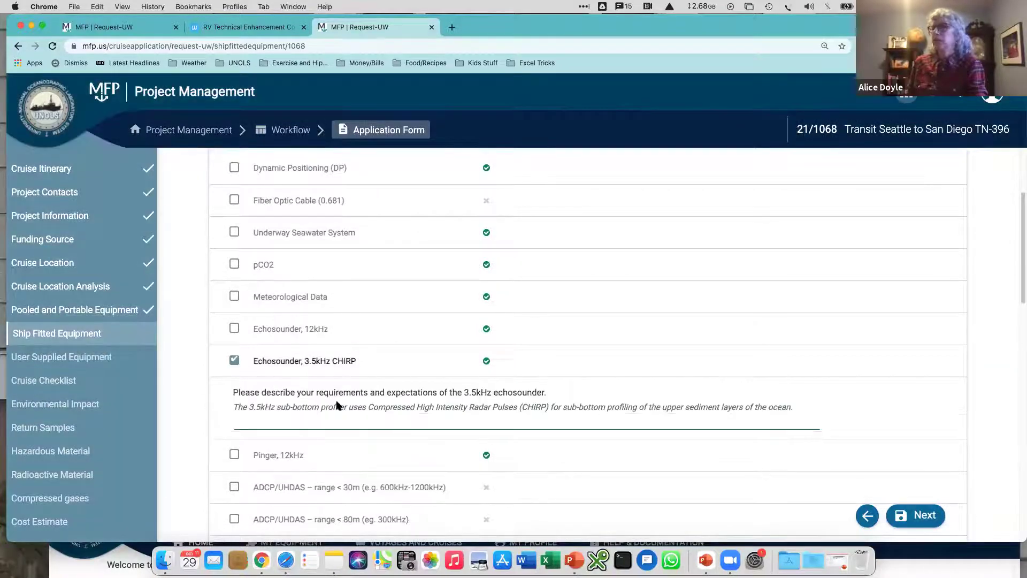
{"action": "scroll", "coordinate": [375, 444], "scroll_direction": "down", "scroll_amount": 2}
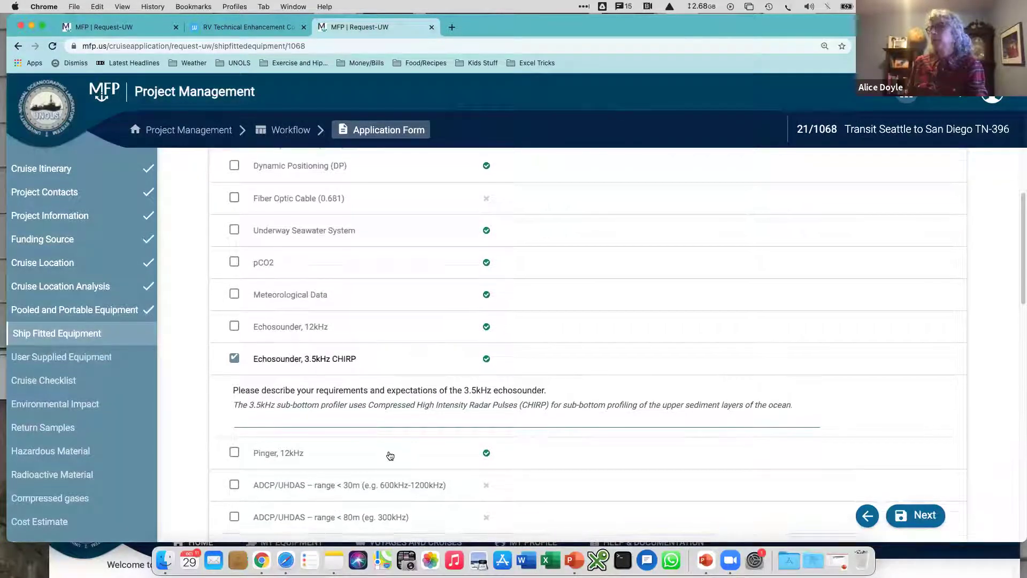
{"action": "left_click", "coordinate": [231, 386]}
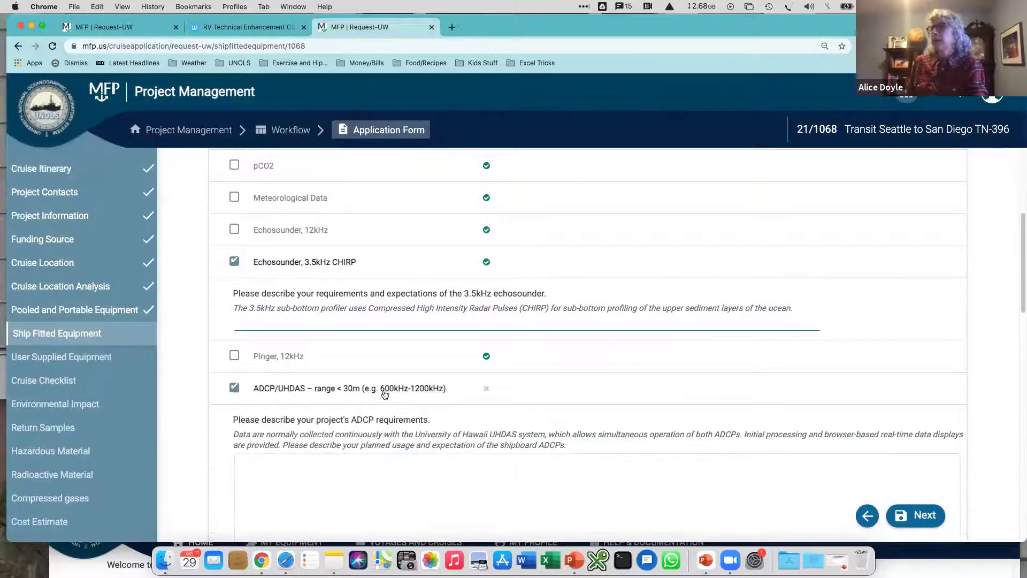
{"action": "scroll", "coordinate": [534, 435], "scroll_direction": "down", "scroll_amount": 2}
{"action": "scroll", "coordinate": [543, 422], "scroll_direction": "down", "scroll_amount": 4}
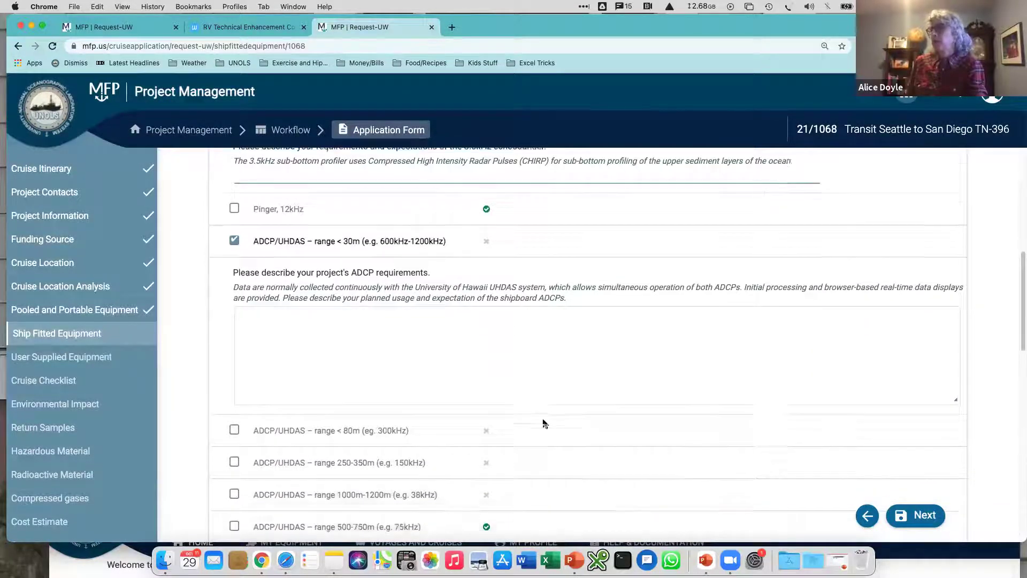
{"action": "scroll", "coordinate": [552, 480], "scroll_direction": "up", "scroll_amount": 10}
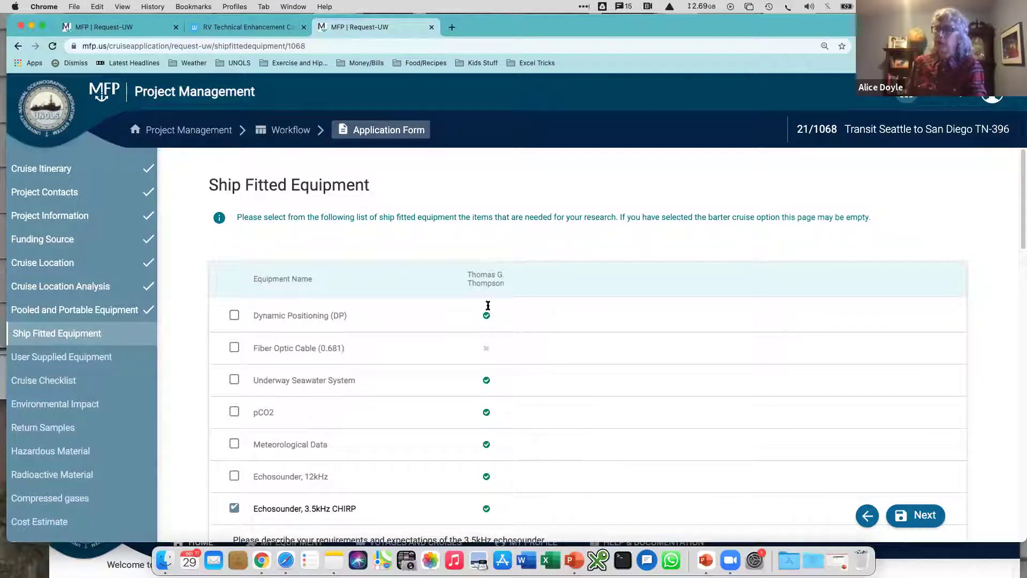
Clear the ADCP/UHDAS range < 30m and Echosounder, 3.5kHz CHIRP selections in the ship fitted equipment list
{"action": "scroll", "coordinate": [518, 397], "scroll_direction": "down", "scroll_amount": 2}
{"action": "scroll", "coordinate": [518, 403], "scroll_direction": "down", "scroll_amount": 10}
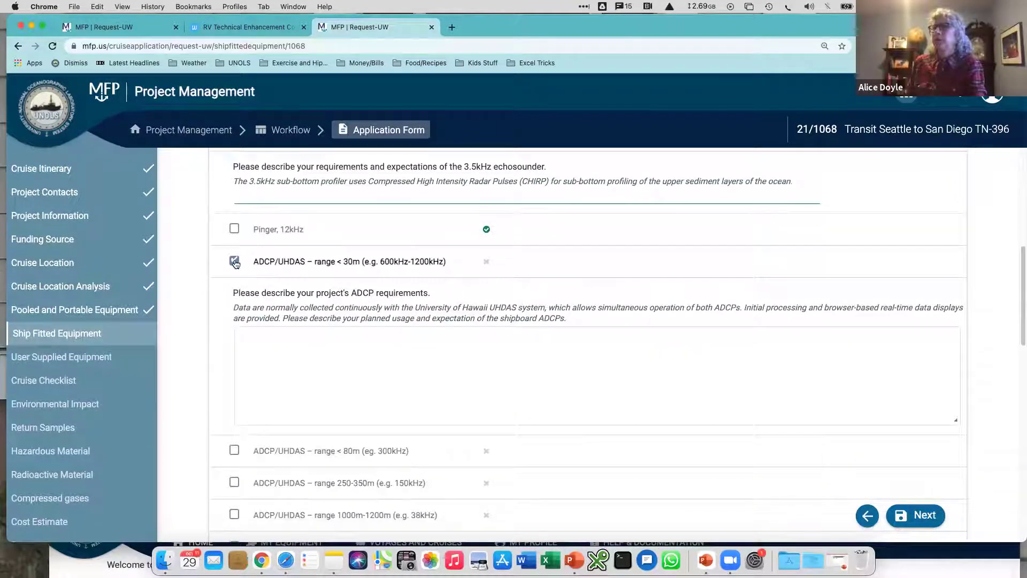
{"action": "left_click", "coordinate": [234, 261]}
{"action": "scroll", "coordinate": [488, 420], "scroll_direction": "up", "scroll_amount": 5}
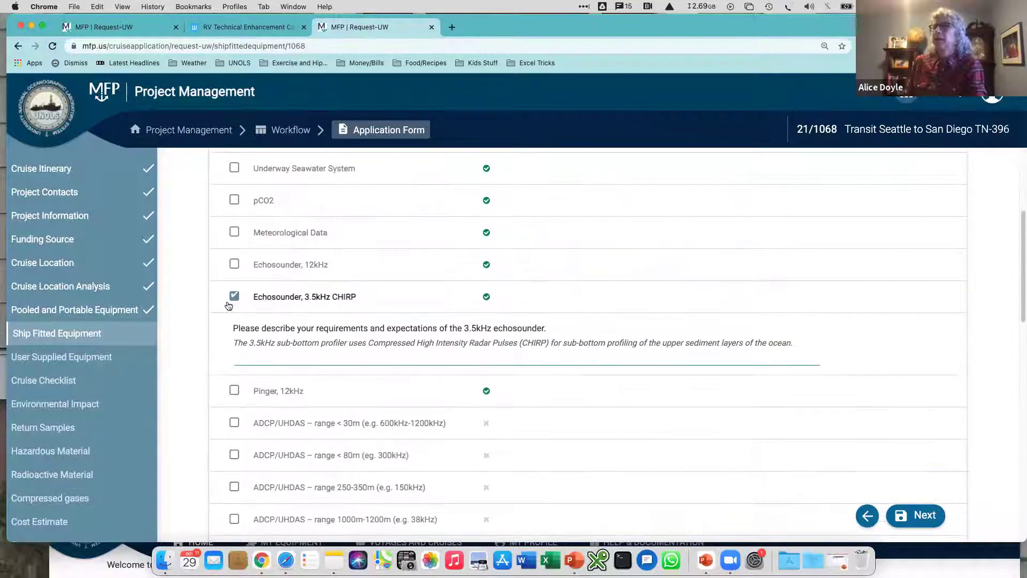
{"action": "left_click", "coordinate": [234, 296]}
{"action": "scroll", "coordinate": [406, 444], "scroll_direction": "down", "scroll_amount": 5}
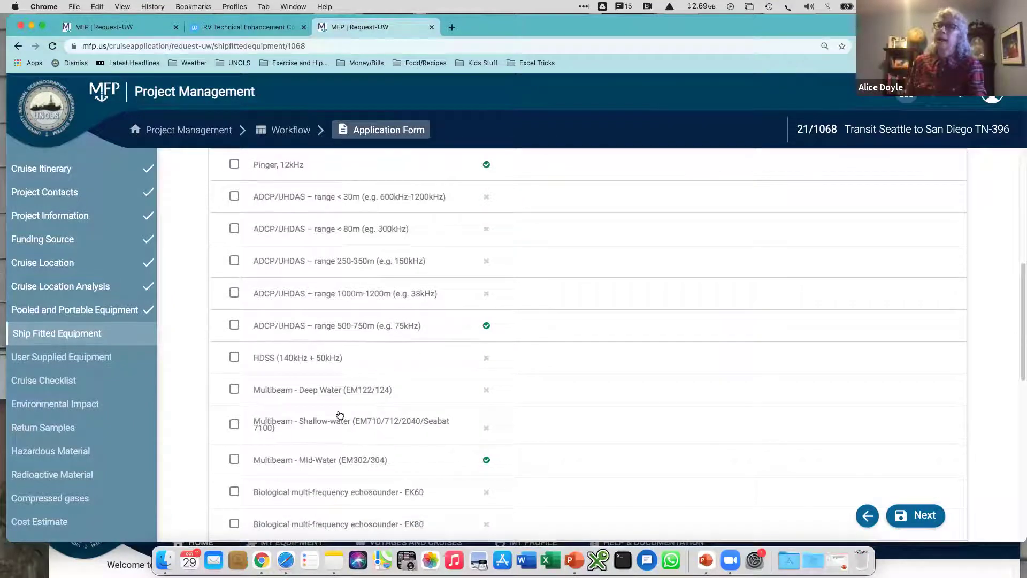
Select the Biological multi-frequency echosounder - EK60, look through its depth and pulse width questions, and clear it again
{"action": "scroll", "coordinate": [423, 433], "scroll_direction": "down", "scroll_amount": 5}
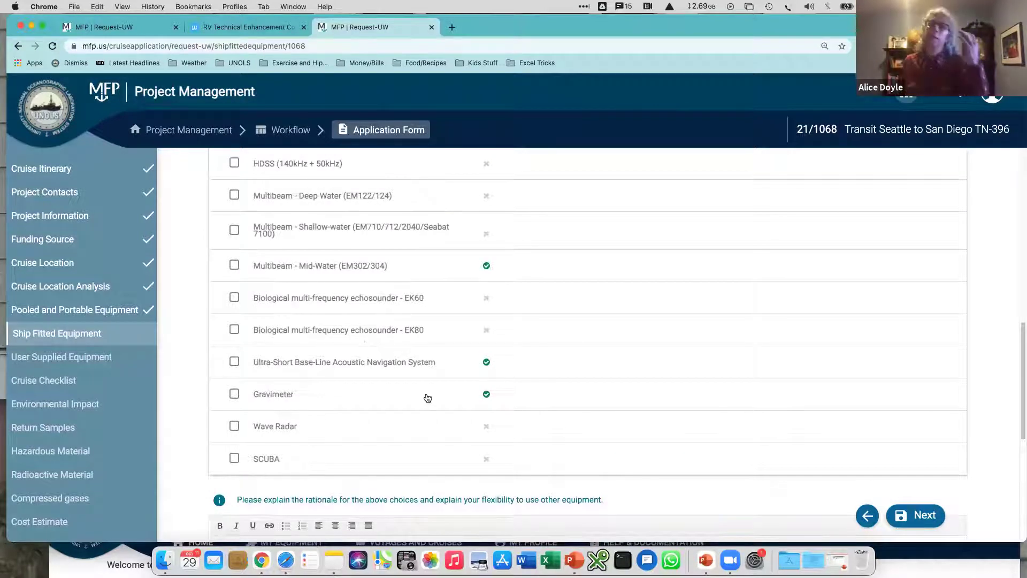
{"action": "left_click", "coordinate": [231, 301]}
{"action": "scroll", "coordinate": [500, 392], "scroll_direction": "down", "scroll_amount": 3}
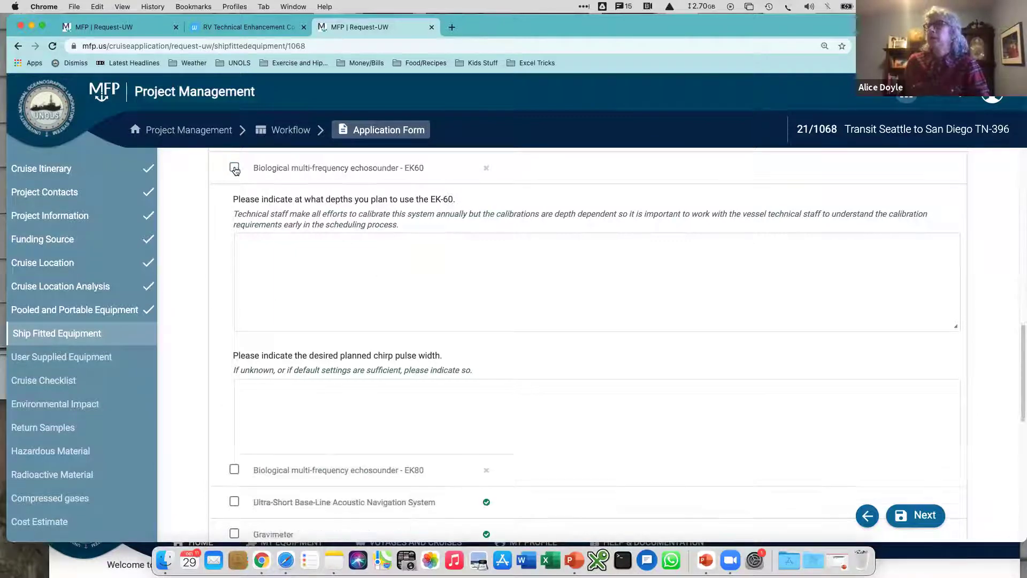
{"action": "left_click", "coordinate": [235, 168]}
{"action": "scroll", "coordinate": [513, 352], "scroll_direction": "down", "scroll_amount": 3}
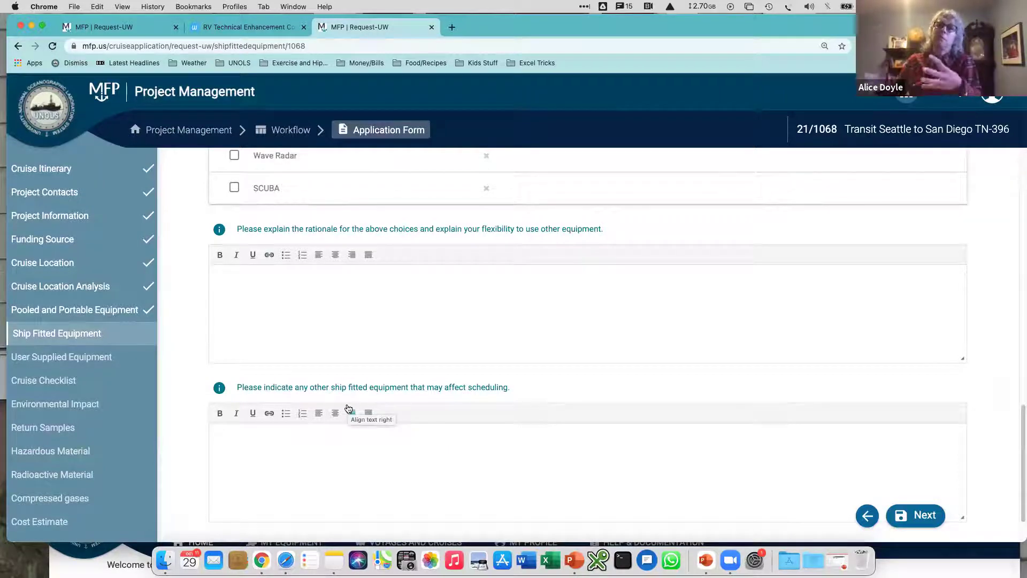
Switch to form 21/400 and clear the Underway Seawater System selection in Ship Fitted Equipment
{"action": "left_click", "coordinate": [134, 26]}
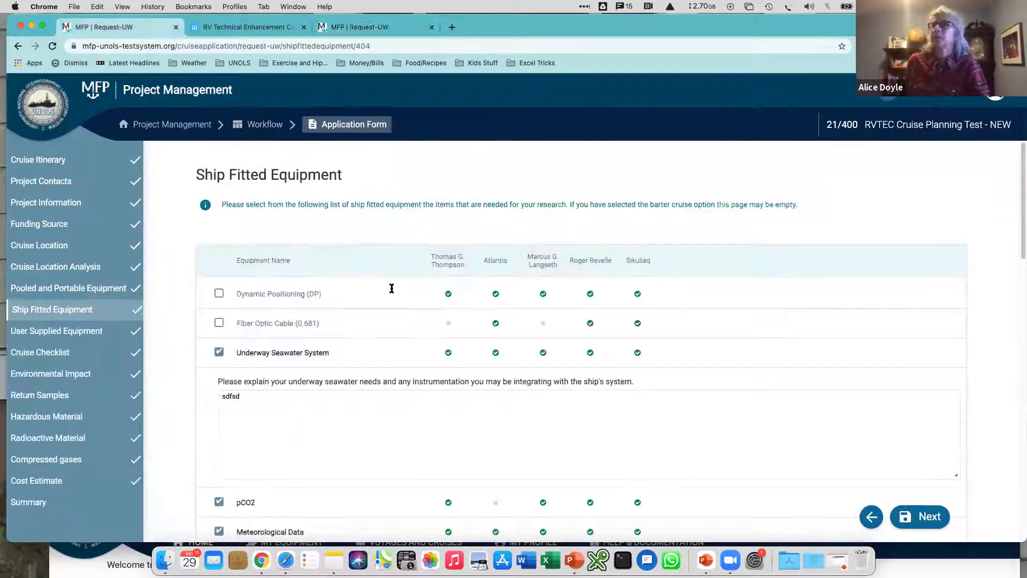
{"action": "left_click", "coordinate": [224, 355]}
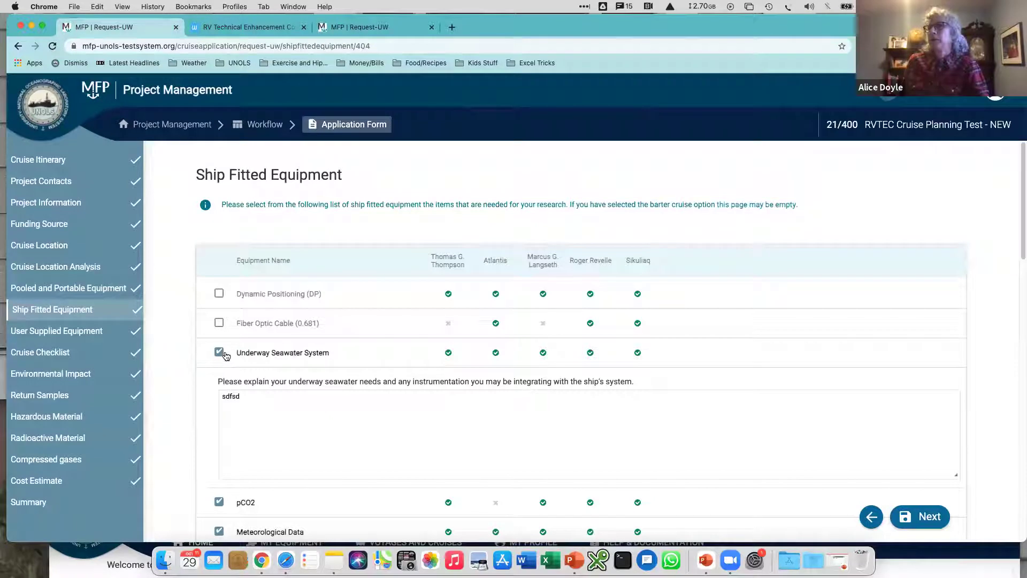
{"action": "scroll", "coordinate": [166, 316], "scroll_direction": "down", "scroll_amount": 2}
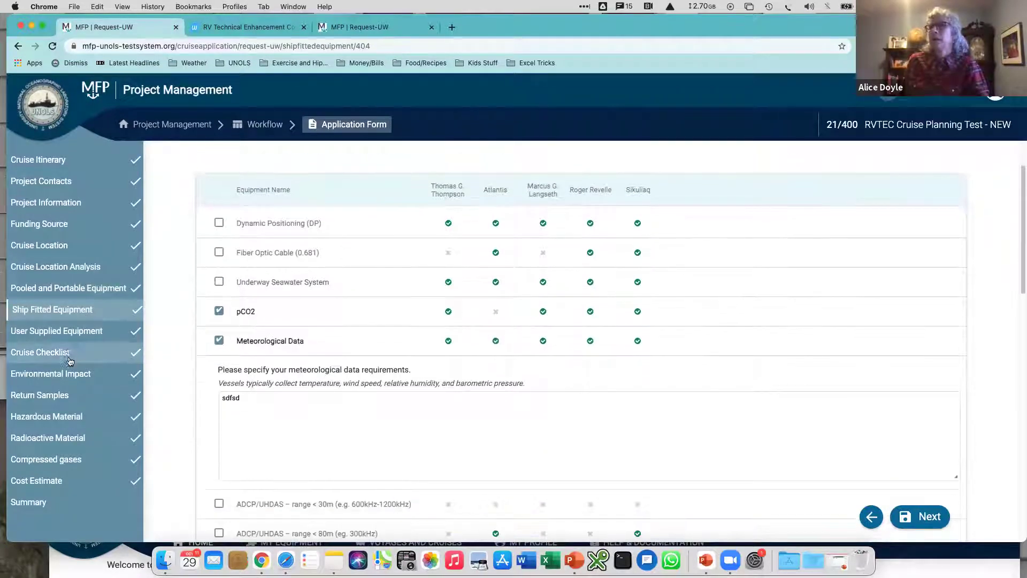
Save the Ship Fitted Equipment changes in form 21/400 and continue to User Supplied Equipment
{"action": "left_click_drag", "start_coordinate": [86, 335], "coordinate": [88, 339]}
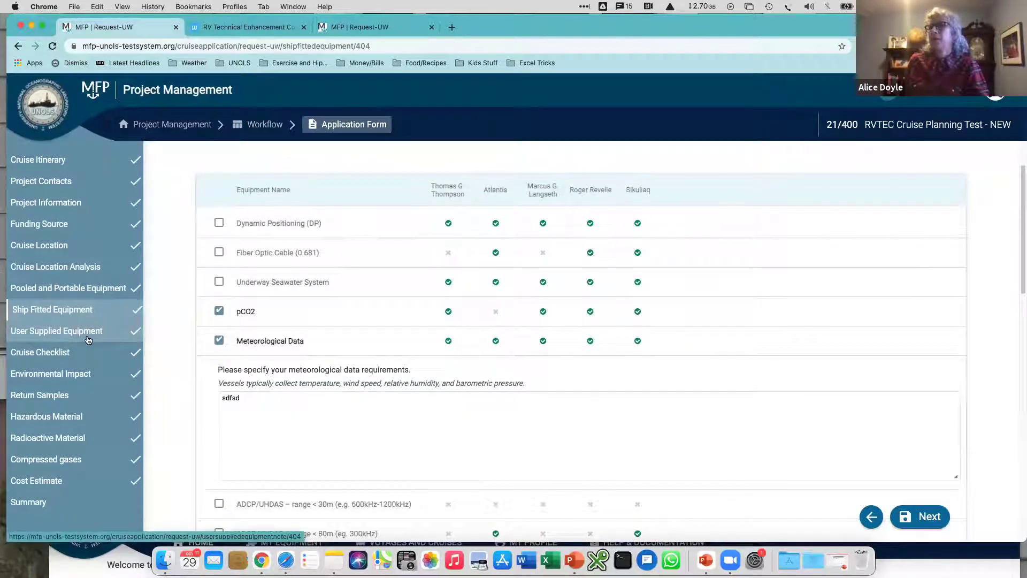
{"action": "left_click", "coordinate": [89, 336]}
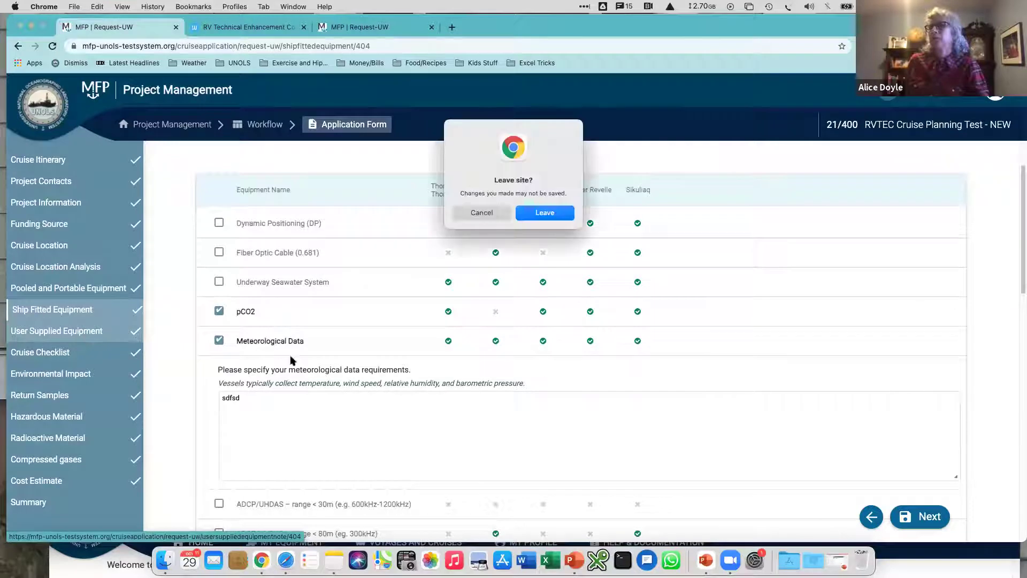
{"action": "left_click", "coordinate": [481, 212]}
{"action": "left_click", "coordinate": [920, 517]}
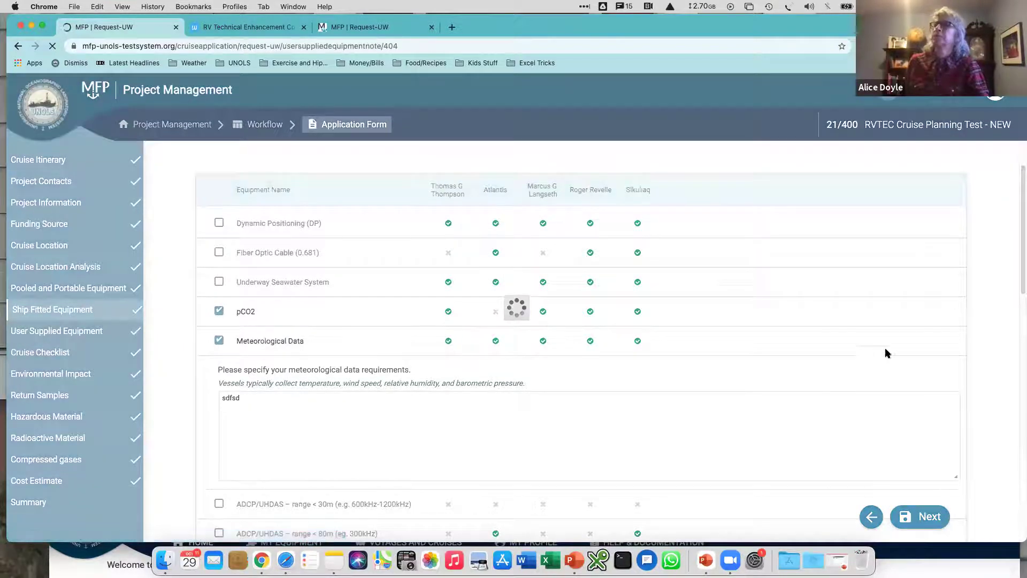
Examine the User Supplied Equipment questions on science team equipment, vans and containers, and the ITAR or EAR license choice
{"action": "scroll", "coordinate": [871, 362], "scroll_direction": "down", "scroll_amount": 3}
{"action": "scroll", "coordinate": [871, 363], "scroll_direction": "up", "scroll_amount": 3}
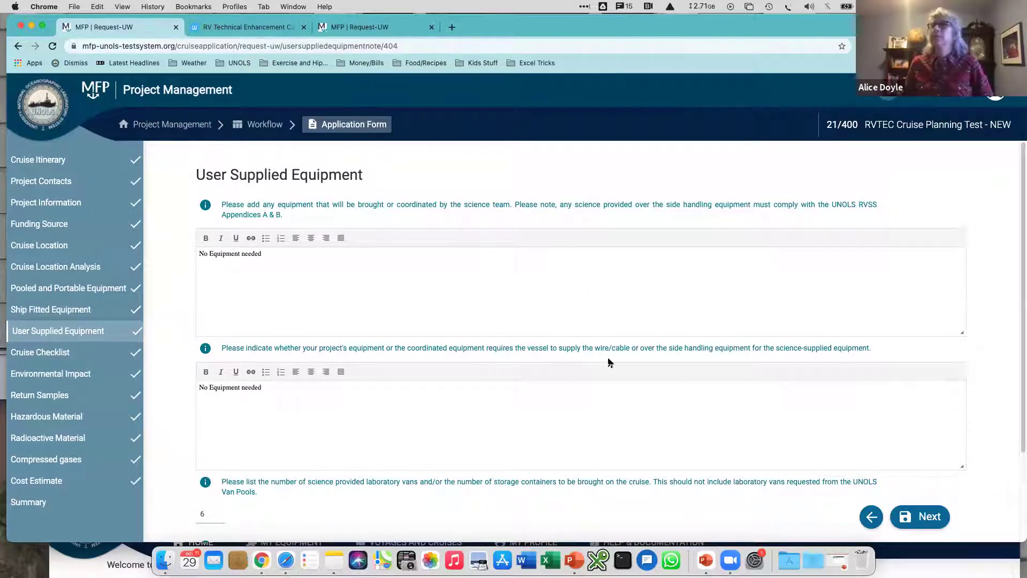
{"action": "scroll", "coordinate": [607, 361], "scroll_direction": "down", "scroll_amount": 3}
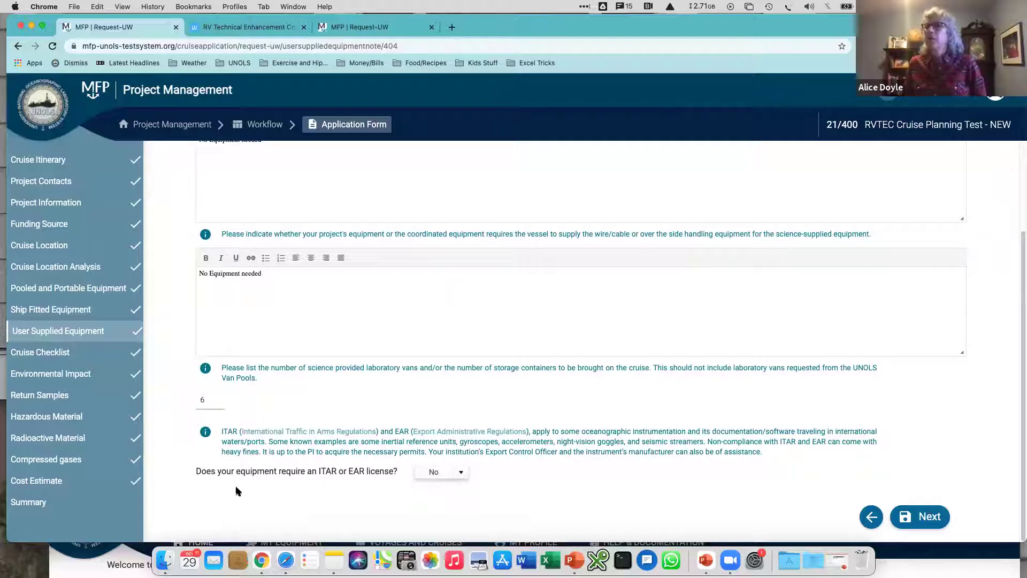
{"action": "left_click", "coordinate": [458, 478]}
{"action": "left_click", "coordinate": [504, 463]}
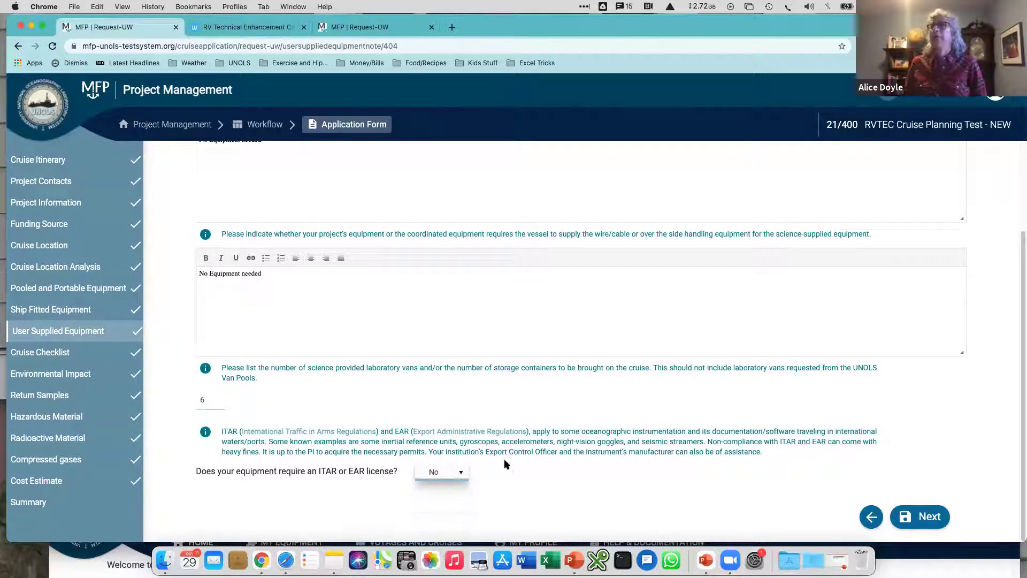
Save the User Supplied Equipment page and continue to the Cruise Checklist
{"action": "left_click", "coordinate": [930, 514]}
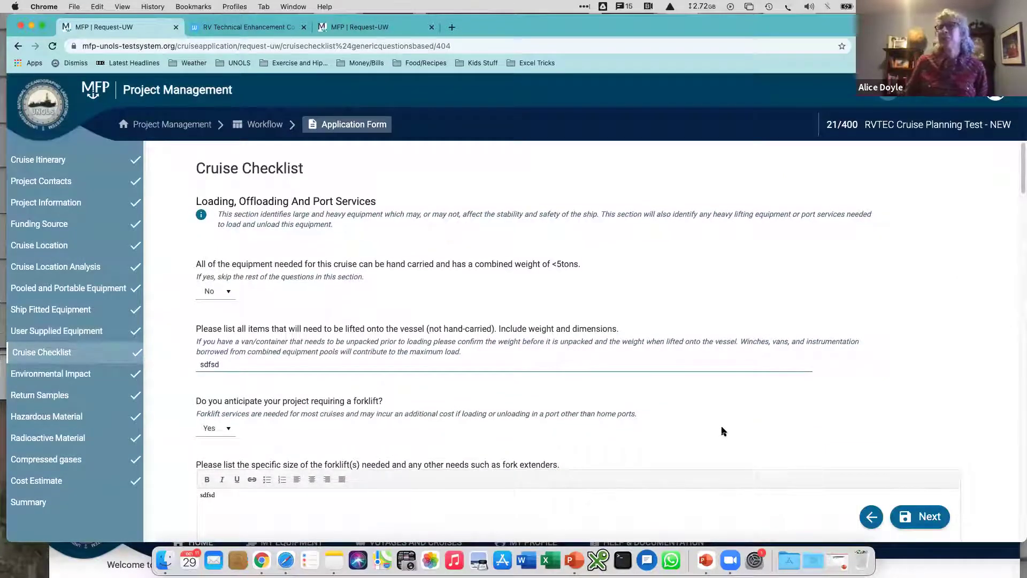
{"action": "scroll", "coordinate": [724, 431], "scroll_direction": "down", "scroll_amount": 1}
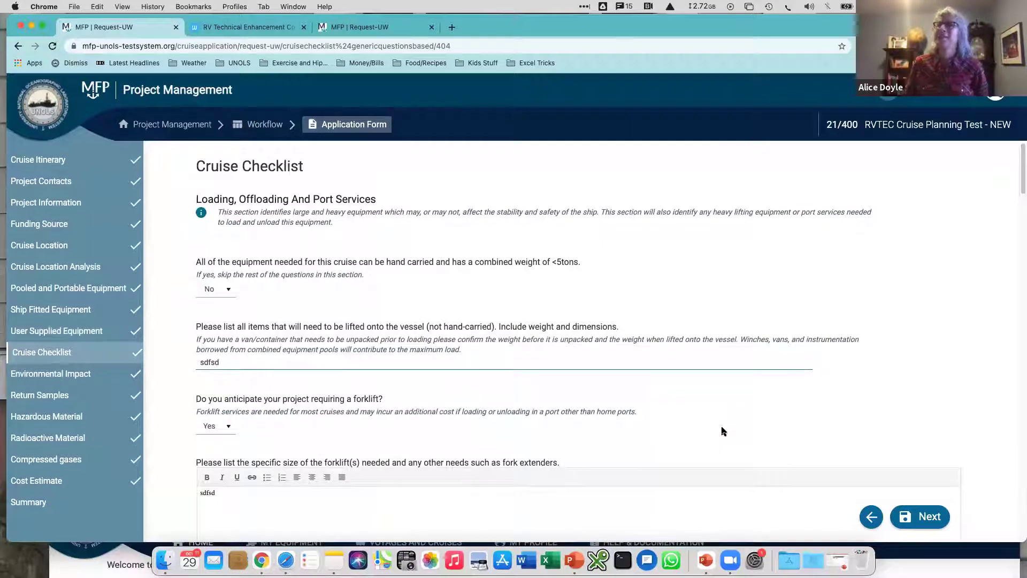
Examine the Cruise Checklist questions on loading and port services, deck experience, electrical power, communications, SCUBA diving, small boats and science party supplied sensors
{"action": "scroll", "coordinate": [724, 431], "scroll_direction": "down", "scroll_amount": 1}
{"action": "scroll", "coordinate": [722, 431], "scroll_direction": "down", "scroll_amount": 3}
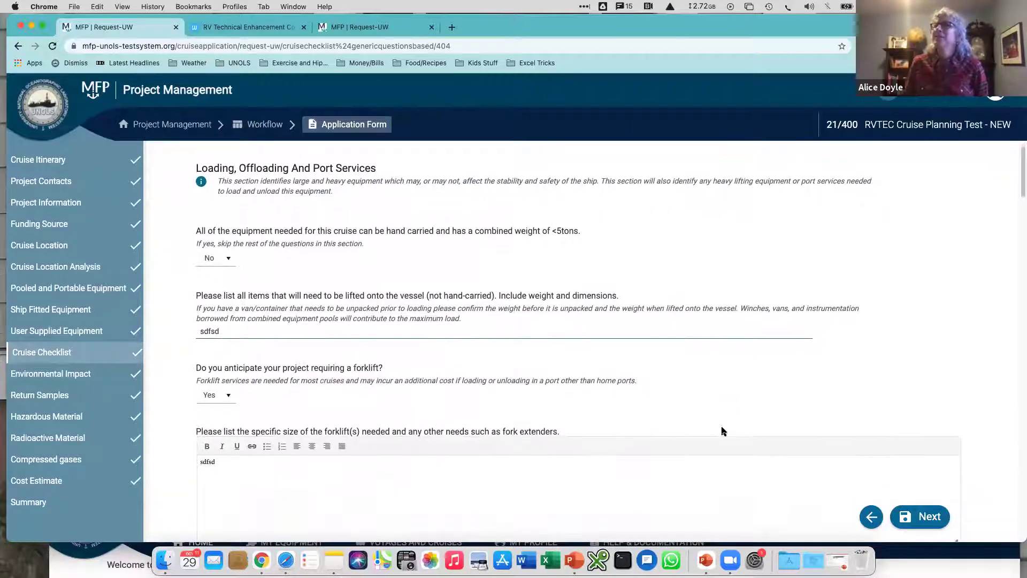
{"action": "scroll", "coordinate": [733, 396], "scroll_direction": "down", "scroll_amount": 5}
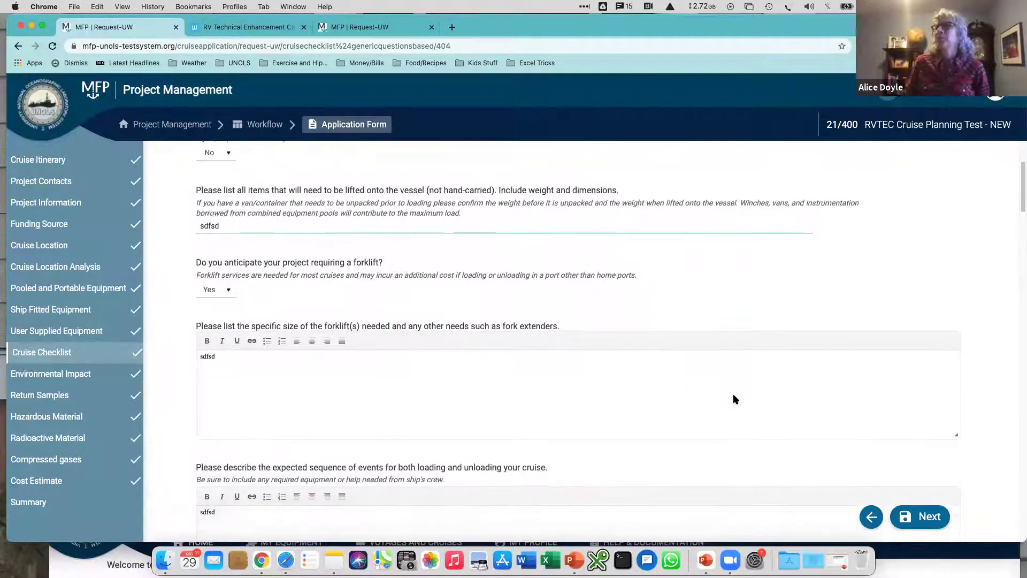
{"action": "scroll", "coordinate": [734, 396], "scroll_direction": "down", "scroll_amount": 10}
{"action": "scroll", "coordinate": [734, 396], "scroll_direction": "down", "scroll_amount": 7}
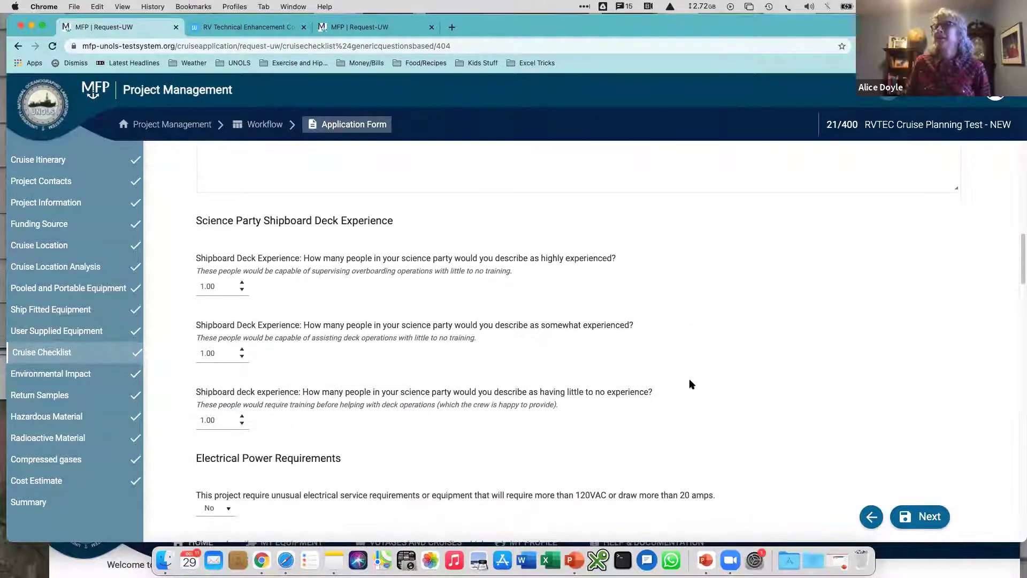
{"action": "scroll", "coordinate": [621, 379], "scroll_direction": "down", "scroll_amount": 7}
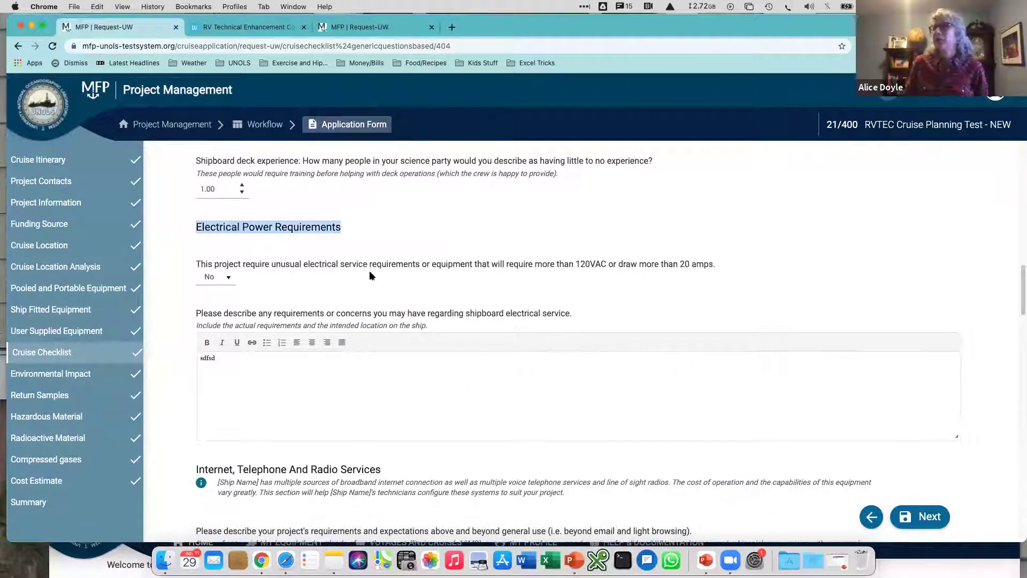
{"action": "scroll", "coordinate": [537, 399], "scroll_direction": "down", "scroll_amount": 7}
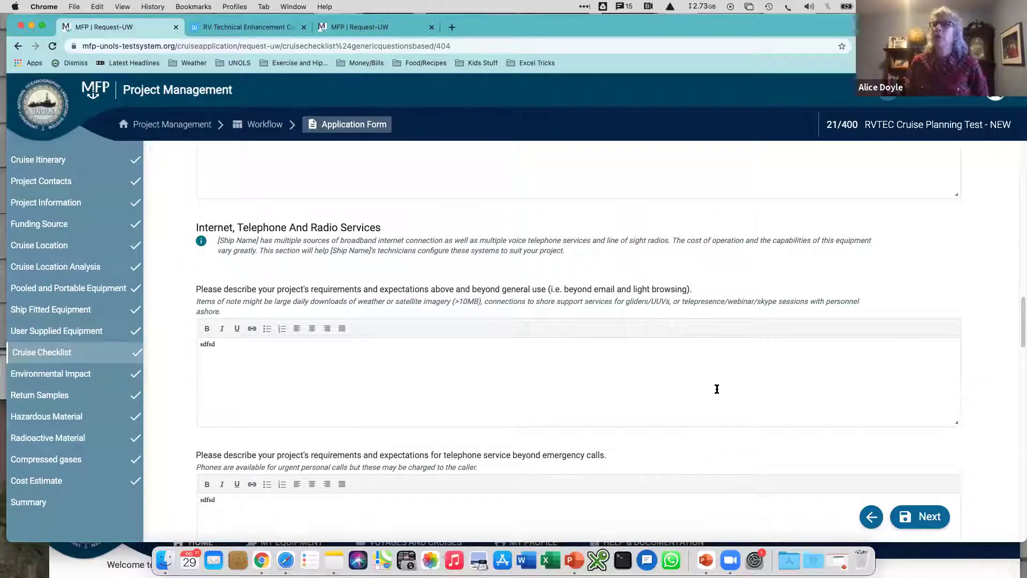
{"action": "scroll", "coordinate": [717, 389], "scroll_direction": "down", "scroll_amount": 4}
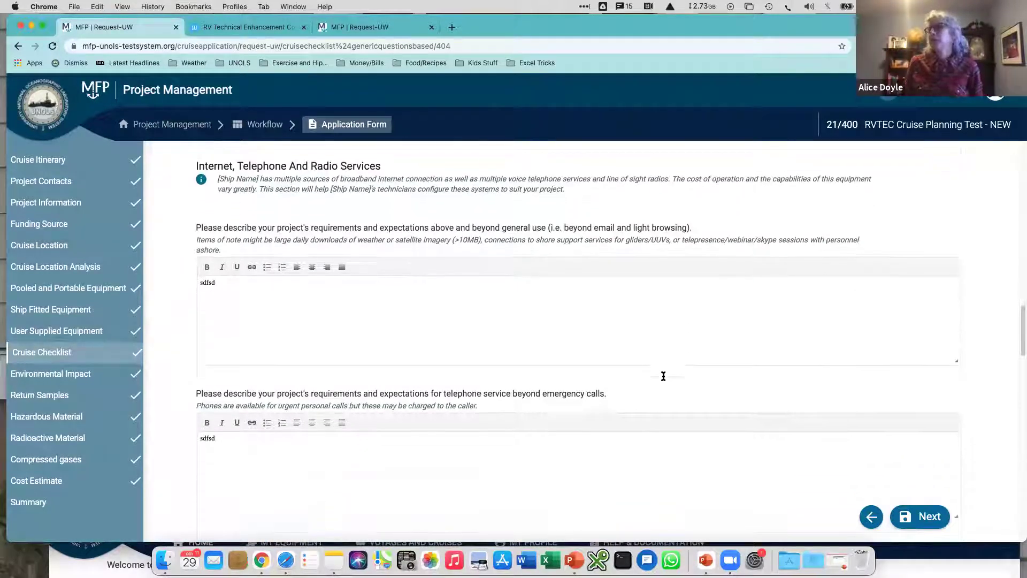
{"action": "scroll", "coordinate": [663, 379], "scroll_direction": "down", "scroll_amount": 15}
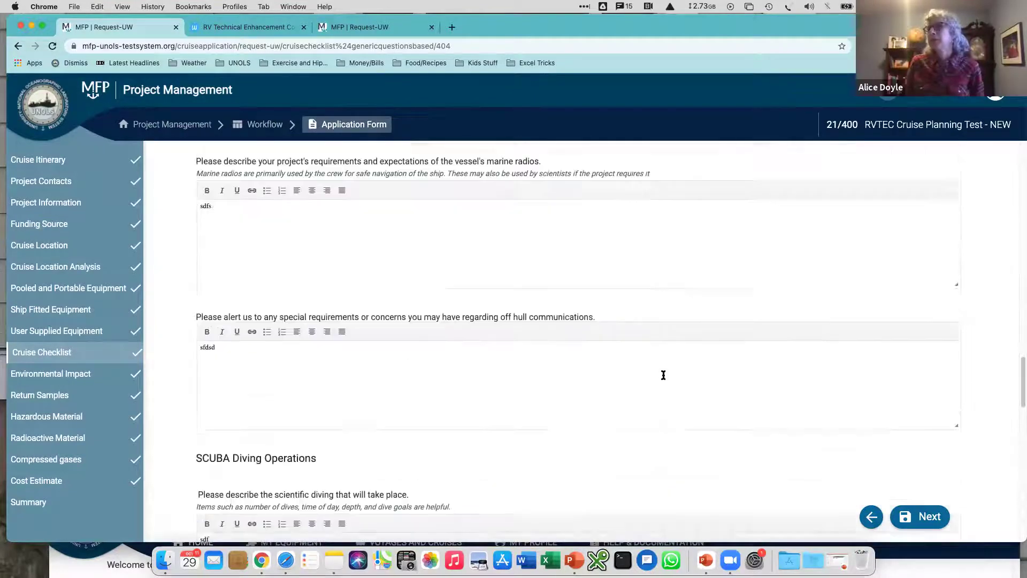
{"action": "scroll", "coordinate": [664, 379], "scroll_direction": "down", "scroll_amount": 17}
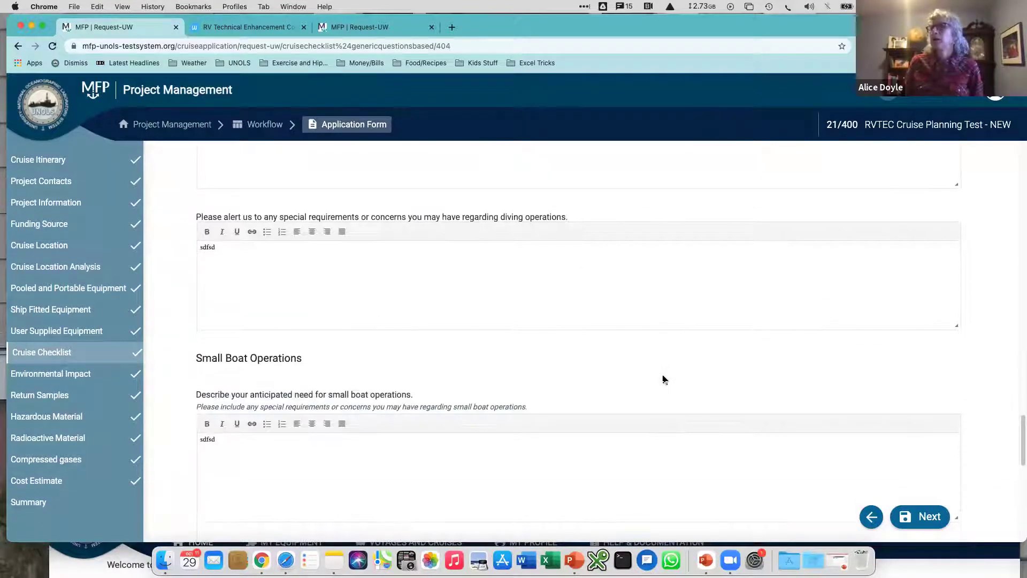
{"action": "scroll", "coordinate": [664, 379], "scroll_direction": "down", "scroll_amount": 6}
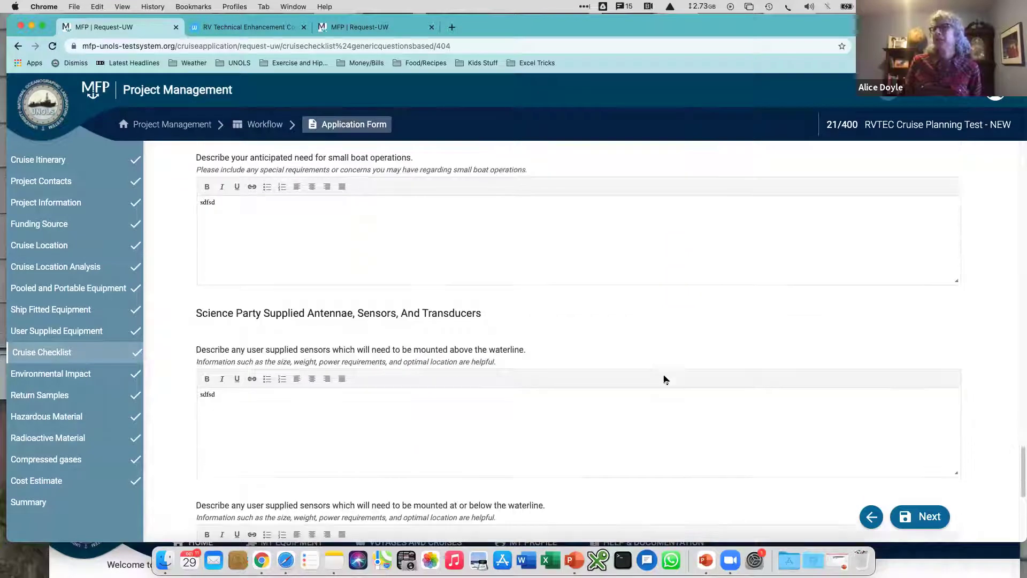
{"action": "scroll", "coordinate": [664, 378], "scroll_direction": "down", "scroll_amount": 5}
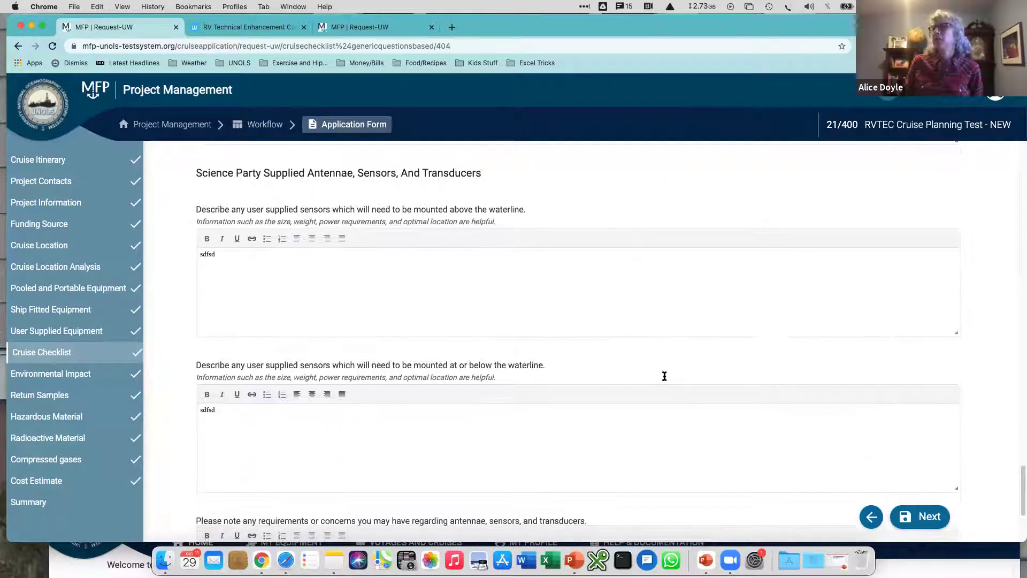
{"action": "scroll", "coordinate": [695, 370], "scroll_direction": "down", "scroll_amount": 4}
{"action": "scroll", "coordinate": [728, 362], "scroll_direction": "up", "scroll_amount": 5}
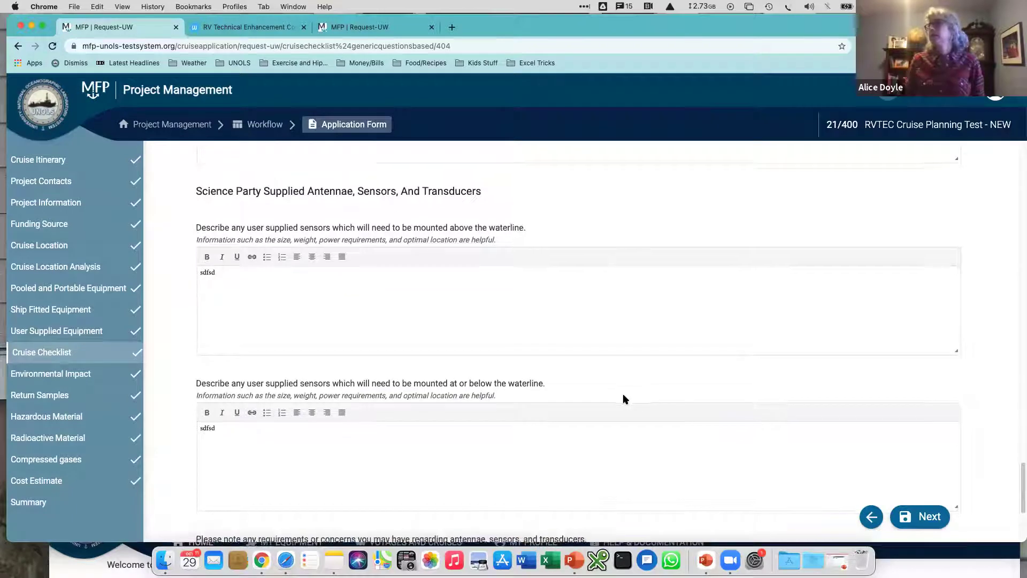
{"action": "scroll", "coordinate": [623, 394], "scroll_direction": "down", "scroll_amount": 4}
{"action": "scroll", "coordinate": [622, 393], "scroll_direction": "up", "scroll_amount": 5}
{"action": "scroll", "coordinate": [623, 393], "scroll_direction": "up", "scroll_amount": 1}
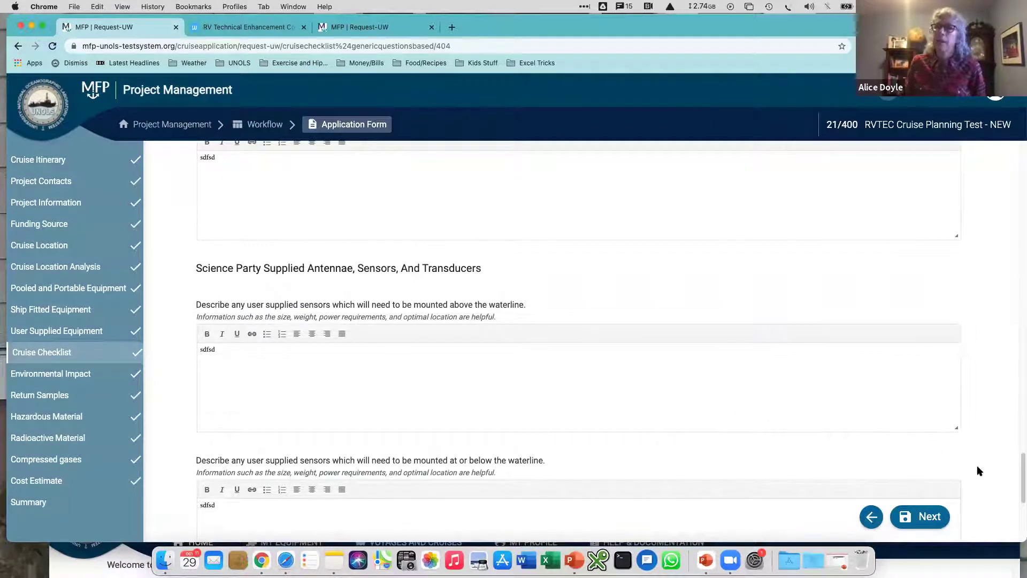
Save the Cruise Checklist, continue to the Marine Environmental Impact Assessment and view the answer options for seasonal environmental constraints
{"action": "left_click", "coordinate": [913, 522]}
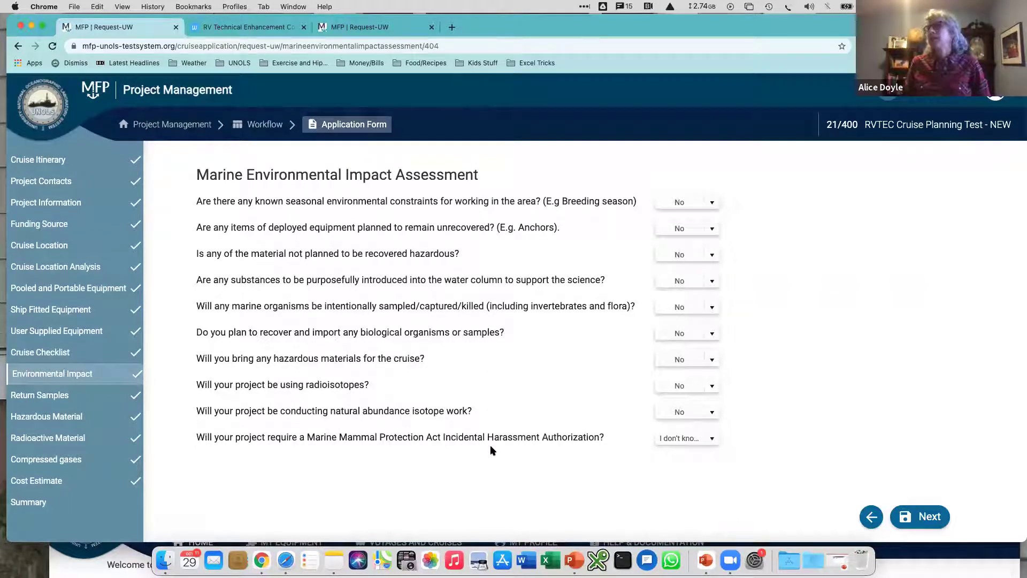
{"action": "left_click", "coordinate": [709, 204]}
{"action": "left_click", "coordinate": [748, 196]}
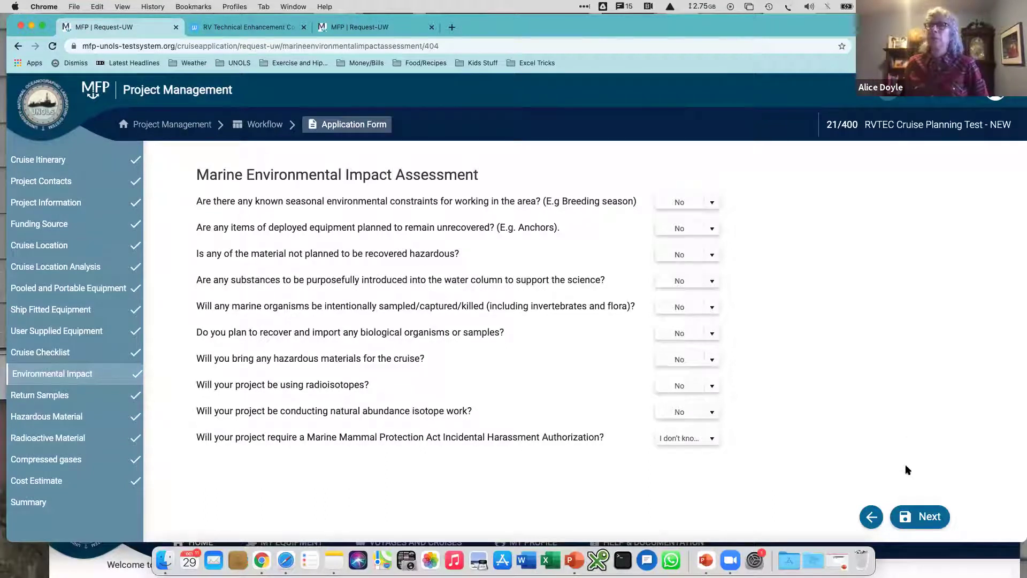
Save the Environmental Impact and Return Samples pages and continue to Hazardous Material
{"action": "left_click", "coordinate": [929, 517]}
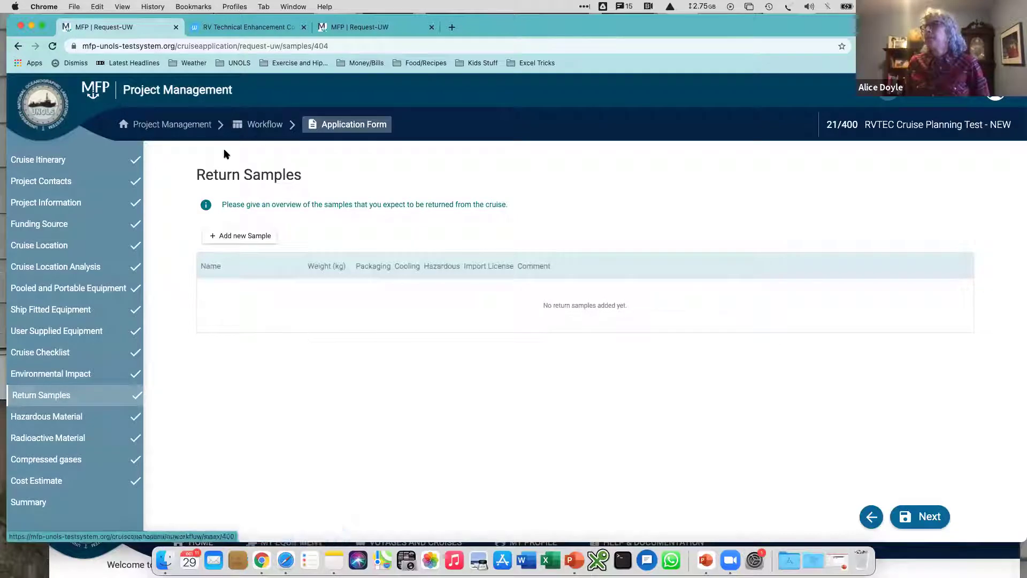
{"action": "left_click", "coordinate": [919, 516]}
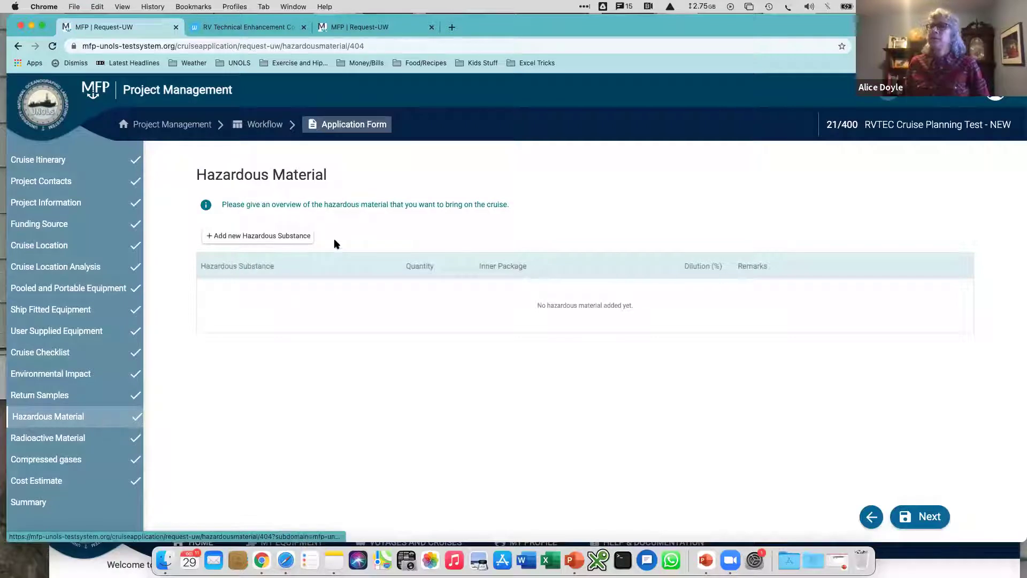
Add a new hazardous substance row and browse the list of available UN-numbered substances
{"action": "left_click", "coordinate": [244, 241]}
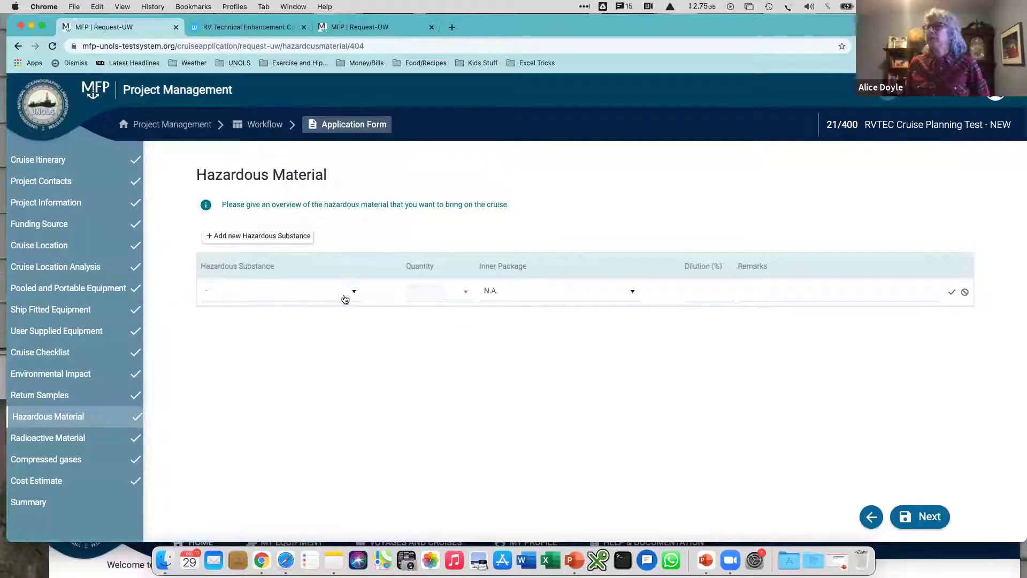
{"action": "left_click", "coordinate": [354, 291]}
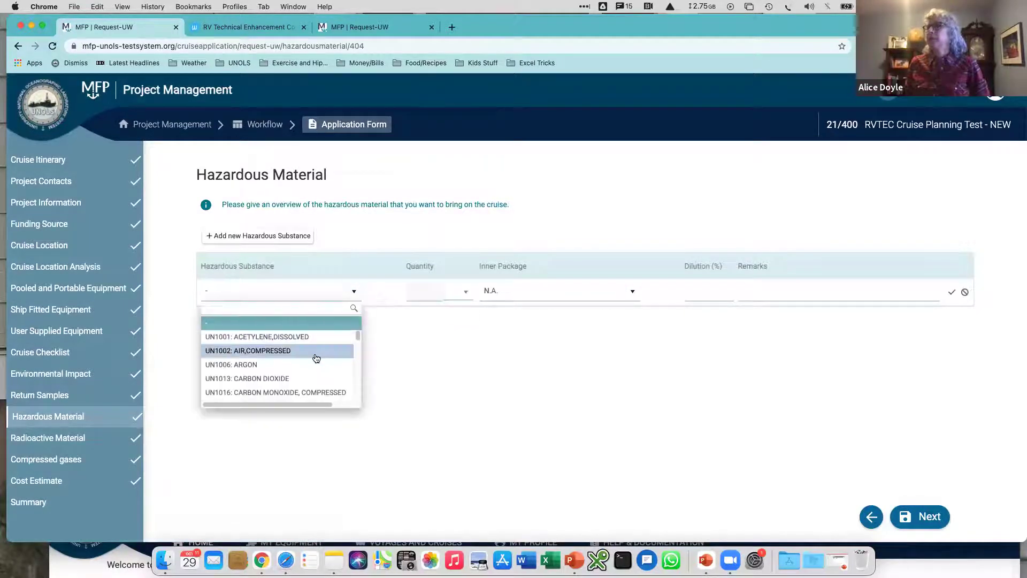
{"action": "scroll", "coordinate": [316, 356], "scroll_direction": "down", "scroll_amount": 10}
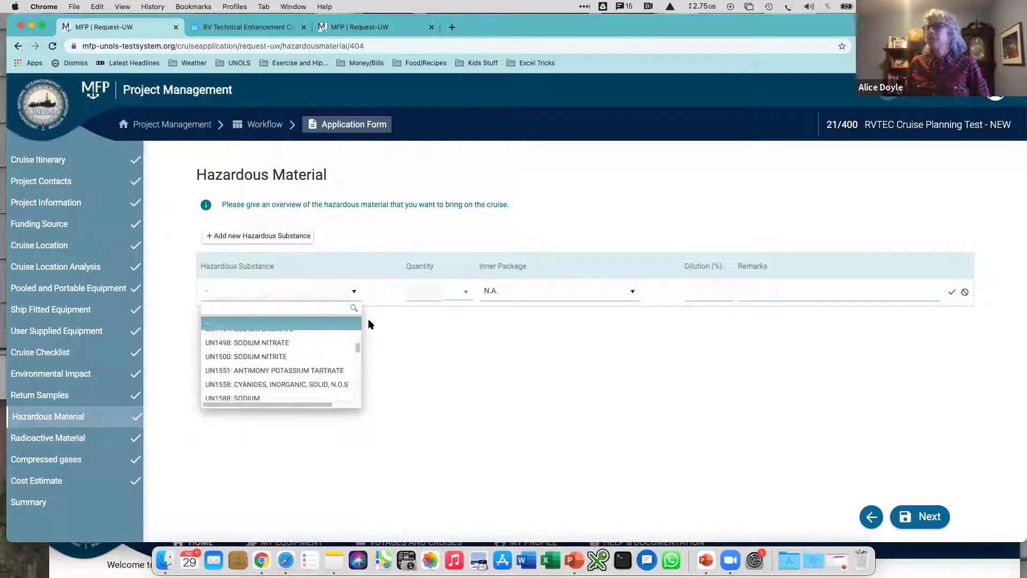
{"action": "scroll", "coordinate": [331, 353], "scroll_direction": "up", "scroll_amount": 1}
{"action": "scroll", "coordinate": [318, 377], "scroll_direction": "up", "scroll_amount": 10}
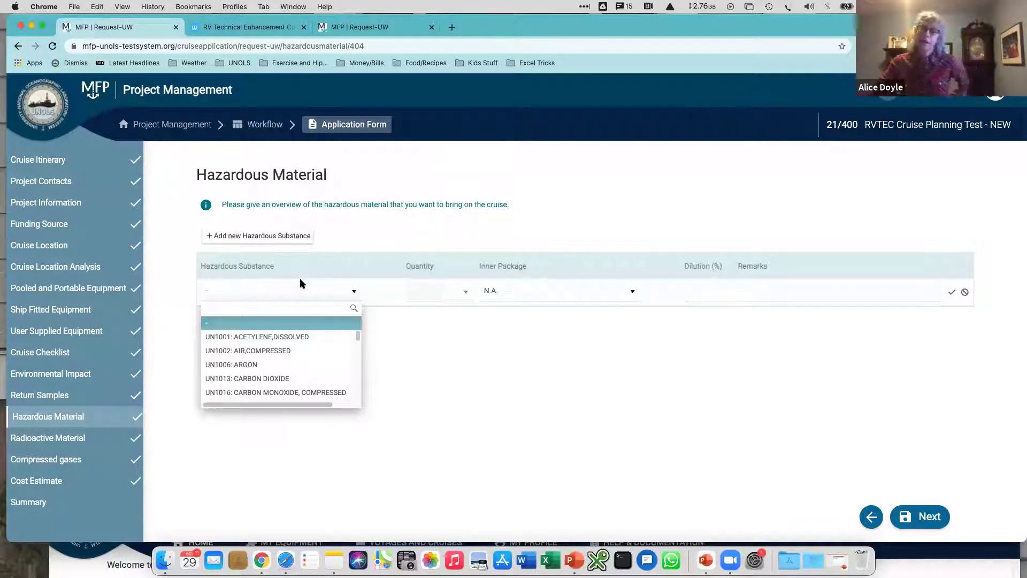
{"action": "left_click", "coordinate": [599, 366]}
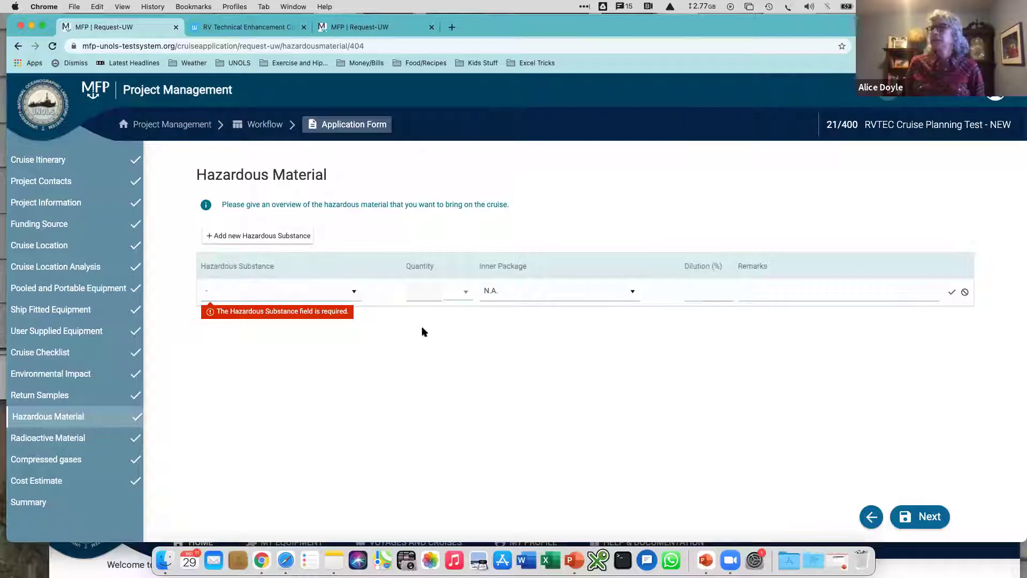
Fill the hazardous substance row with UN1001: ACETYLENE,DISSOLVED, quantity 1, dilution 1 % and remark 1, and save the row
{"action": "left_click", "coordinate": [305, 291]}
{"action": "left_click", "coordinate": [289, 336]}
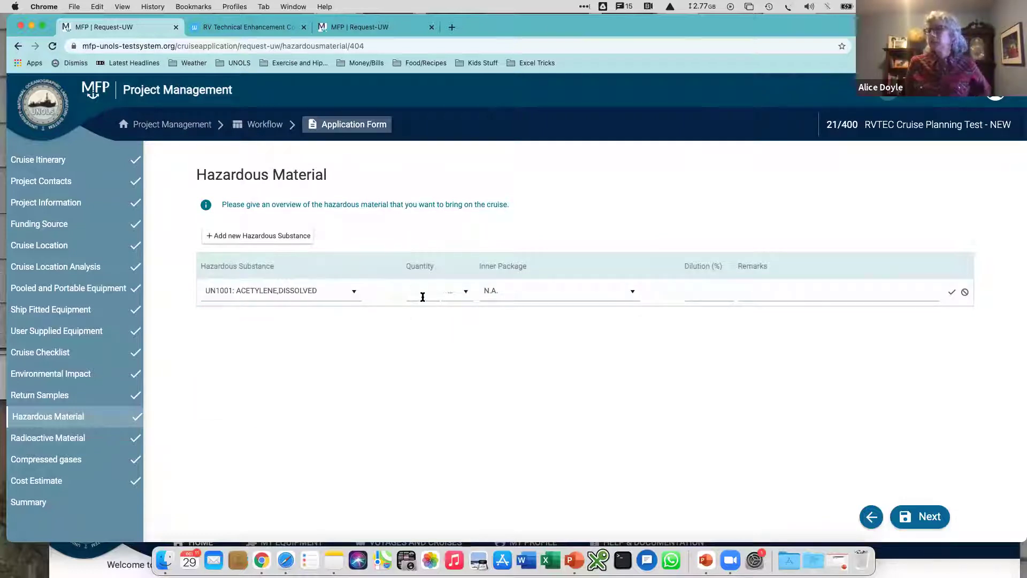
{"action": "left_click", "coordinate": [423, 297]}
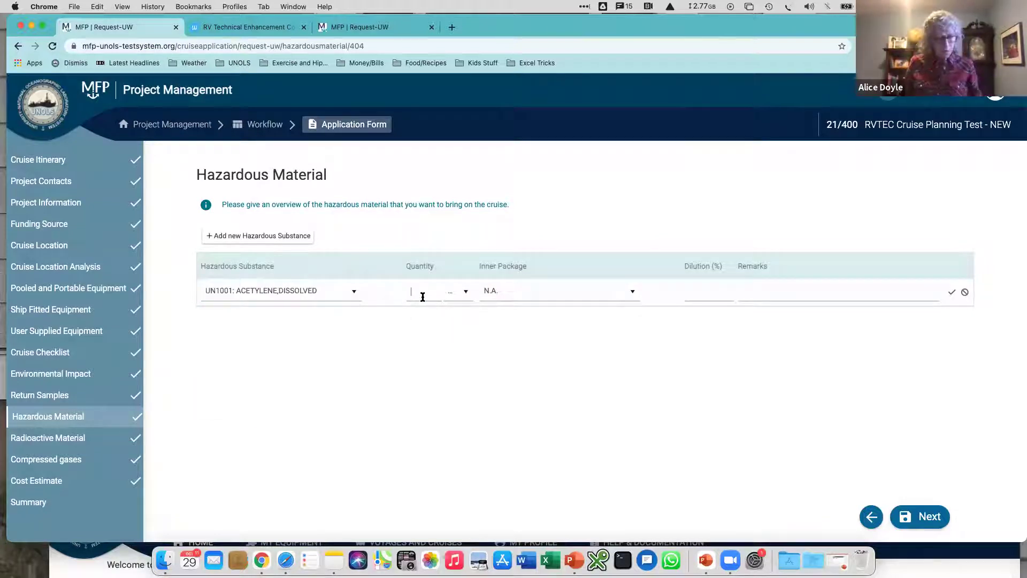
{"action": "type", "text": "1"}
{"action": "left_click", "coordinate": [534, 298]}
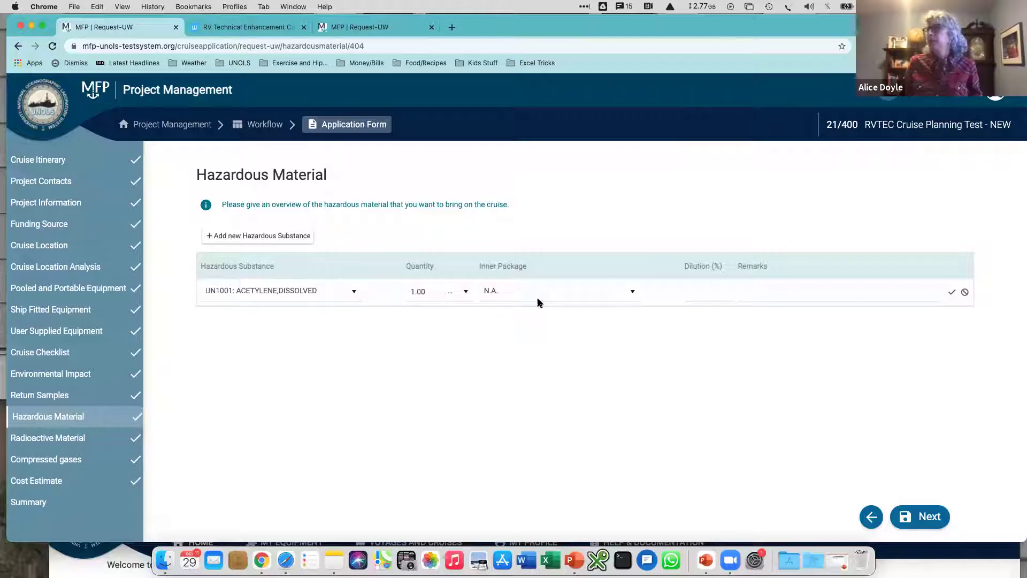
{"action": "left_click", "coordinate": [720, 297]}
{"action": "type", "text": "1"}
{"action": "left_click", "coordinate": [781, 295]}
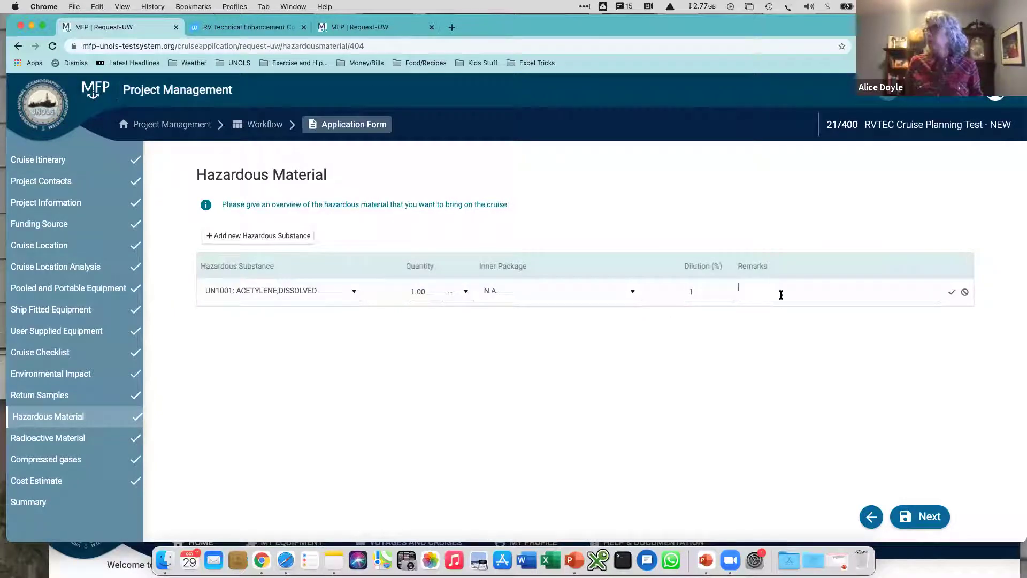
{"action": "type", "text": "1"}
{"action": "left_click", "coordinate": [952, 292]}
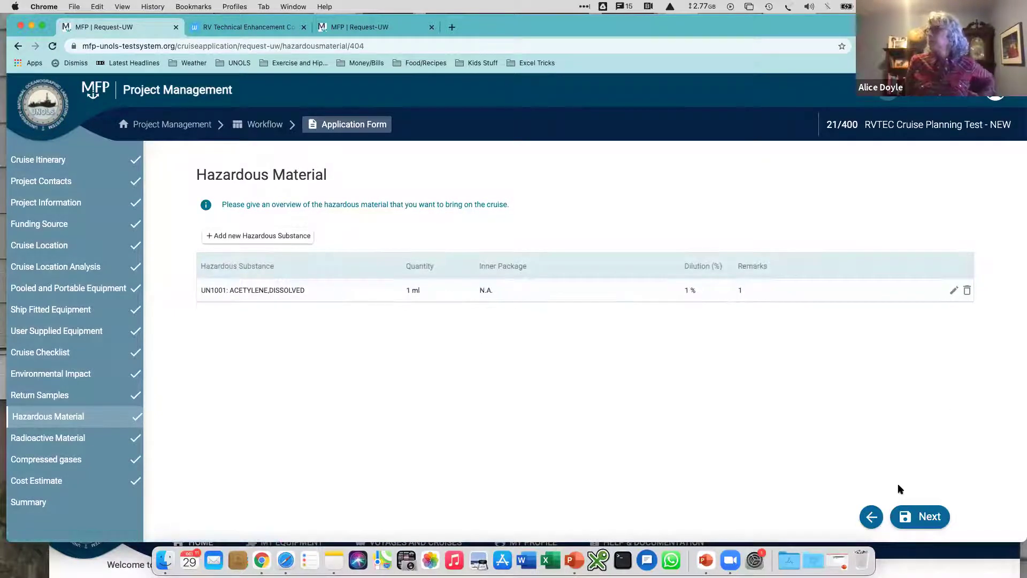
Save the Hazardous Material page and review the Radioactive Material sections for lead user, Radiation Safety Officer, isotope information and documents
{"action": "left_click", "coordinate": [925, 516]}
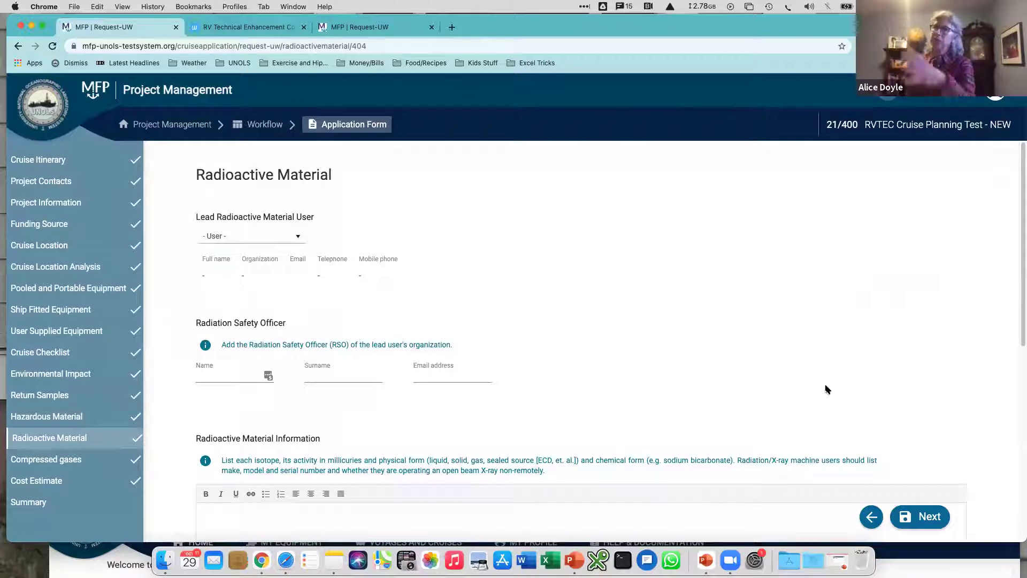
{"action": "scroll", "coordinate": [771, 397], "scroll_direction": "down", "scroll_amount": 5}
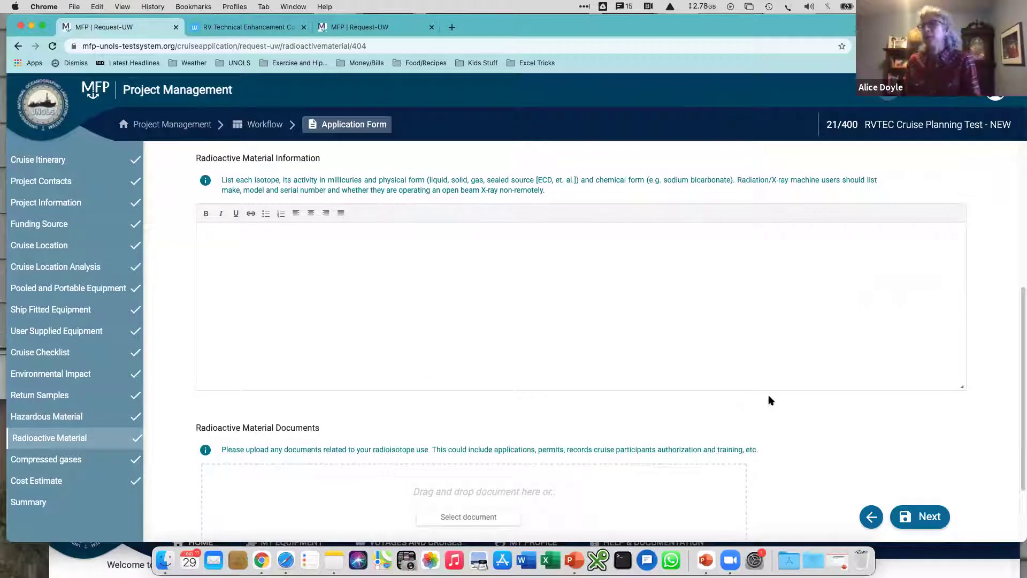
{"action": "scroll", "coordinate": [755, 486], "scroll_direction": "up", "scroll_amount": 4}
{"action": "scroll", "coordinate": [752, 476], "scroll_direction": "up", "scroll_amount": 2}
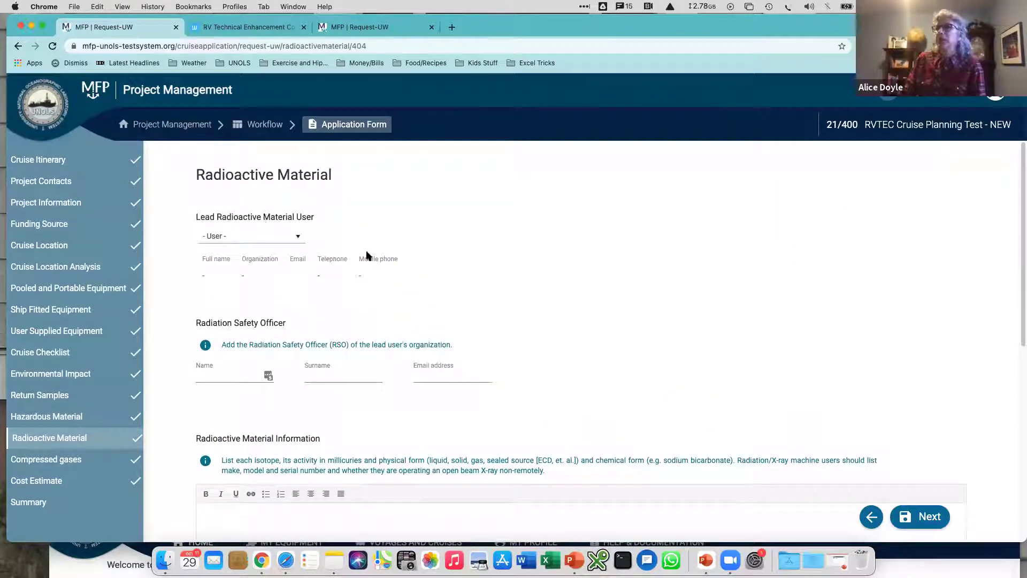
{"action": "scroll", "coordinate": [406, 407], "scroll_direction": "down", "scroll_amount": 2}
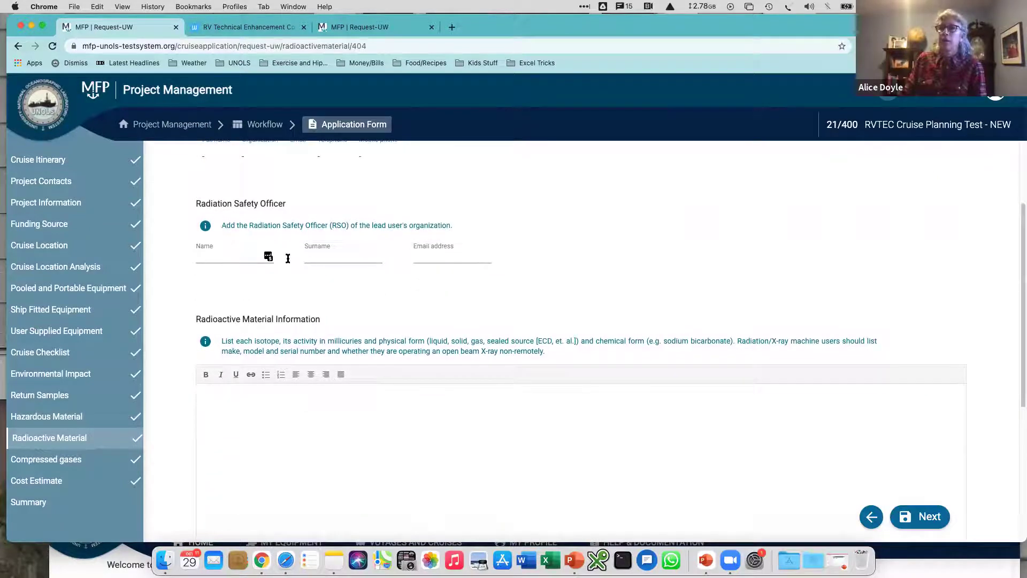
{"action": "scroll", "coordinate": [636, 403], "scroll_direction": "down", "scroll_amount": 2}
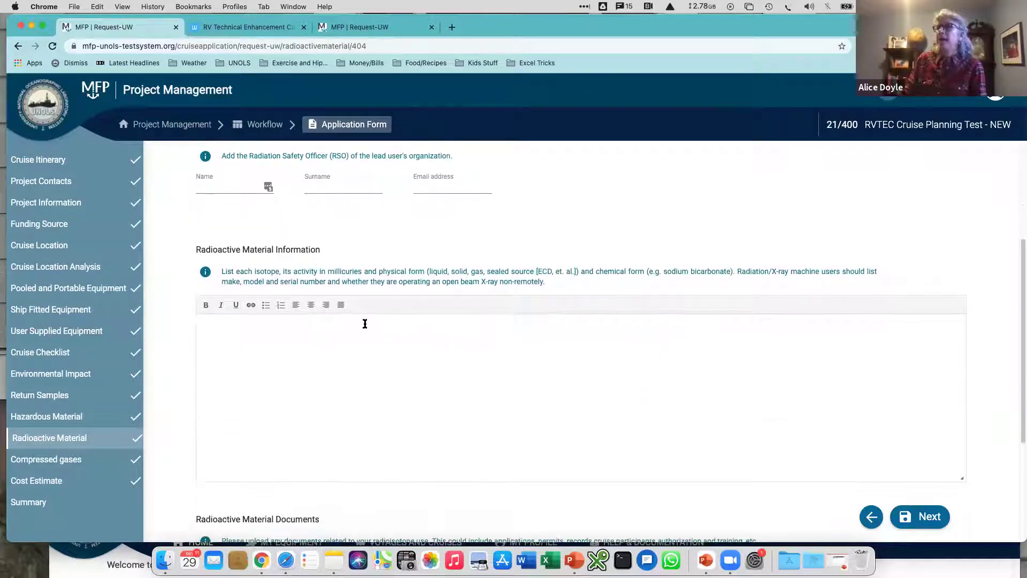
{"action": "scroll", "coordinate": [509, 378], "scroll_direction": "down", "scroll_amount": 3}
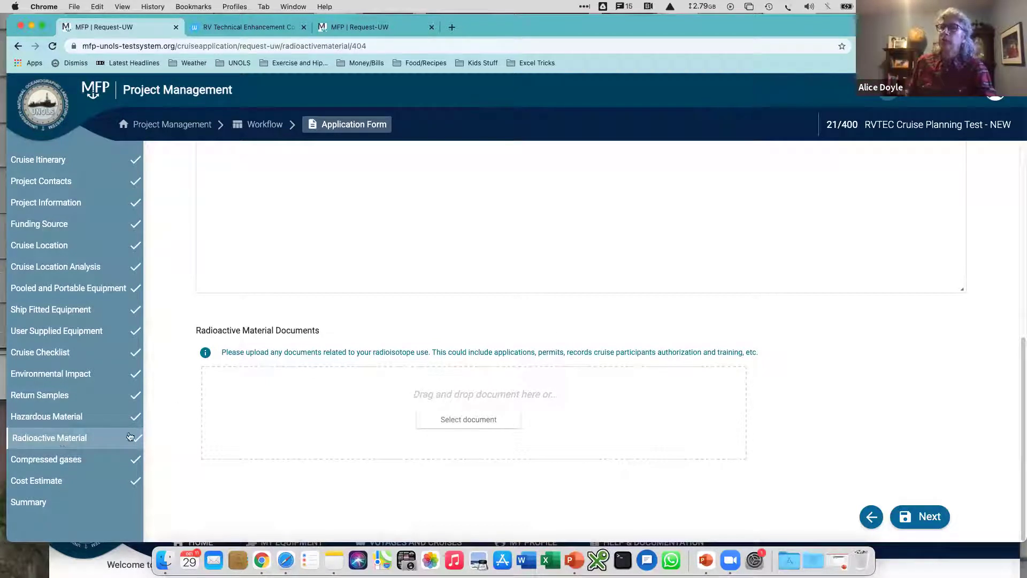
Save the Radioactive Material, Compressed Gases and Cost Estimate pages without adding entries and continue to the Summary
{"action": "left_click", "coordinate": [916, 523]}
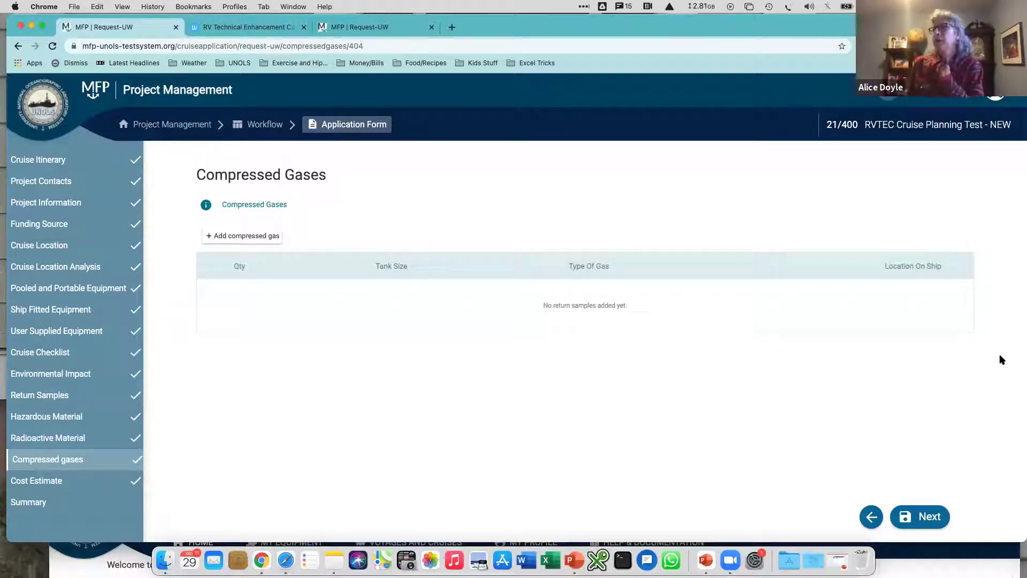
{"action": "left_click", "coordinate": [939, 516]}
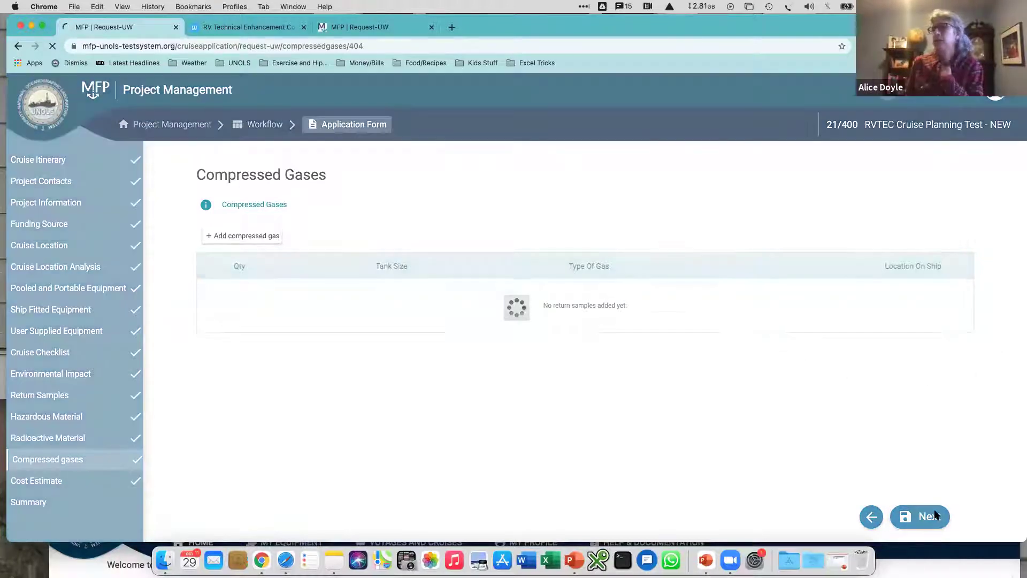
{"action": "left_click", "coordinate": [933, 516]}
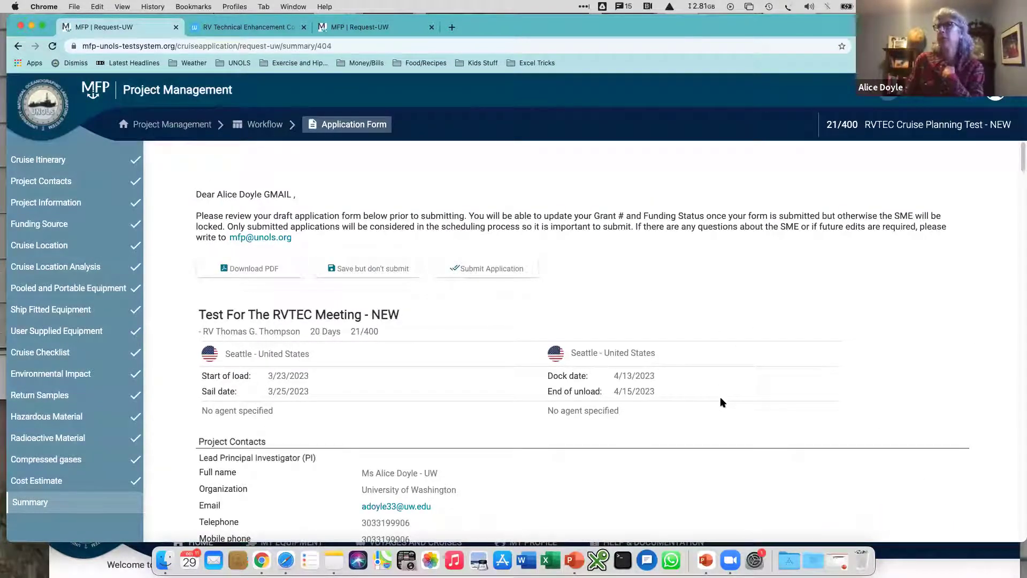
Review the draft application summary for workflow 21/400 and submit the application
{"action": "scroll", "coordinate": [720, 396], "scroll_direction": "down", "scroll_amount": 2}
{"action": "scroll", "coordinate": [720, 406], "scroll_direction": "up", "scroll_amount": 2}
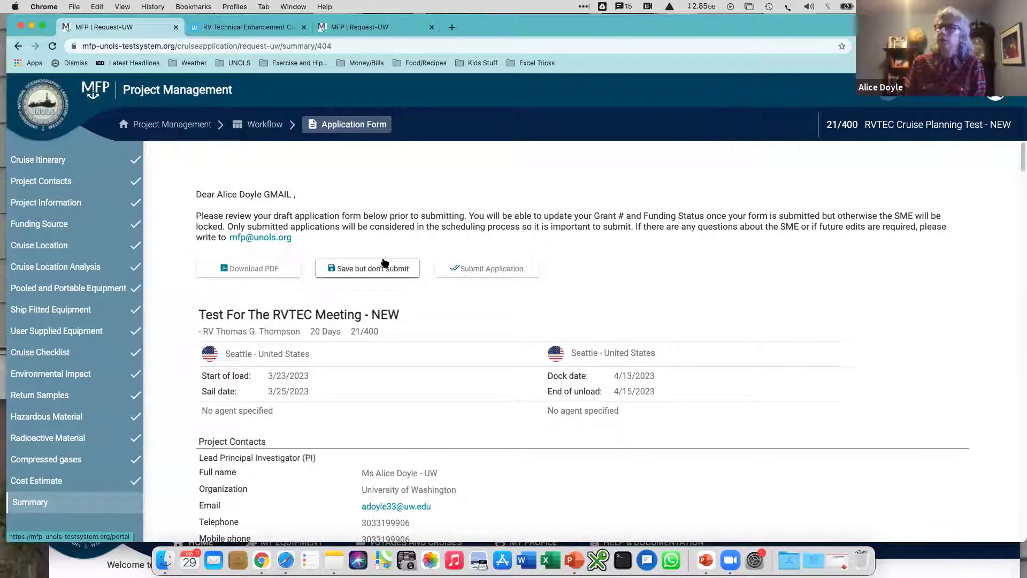
{"action": "left_click", "coordinate": [493, 273]}
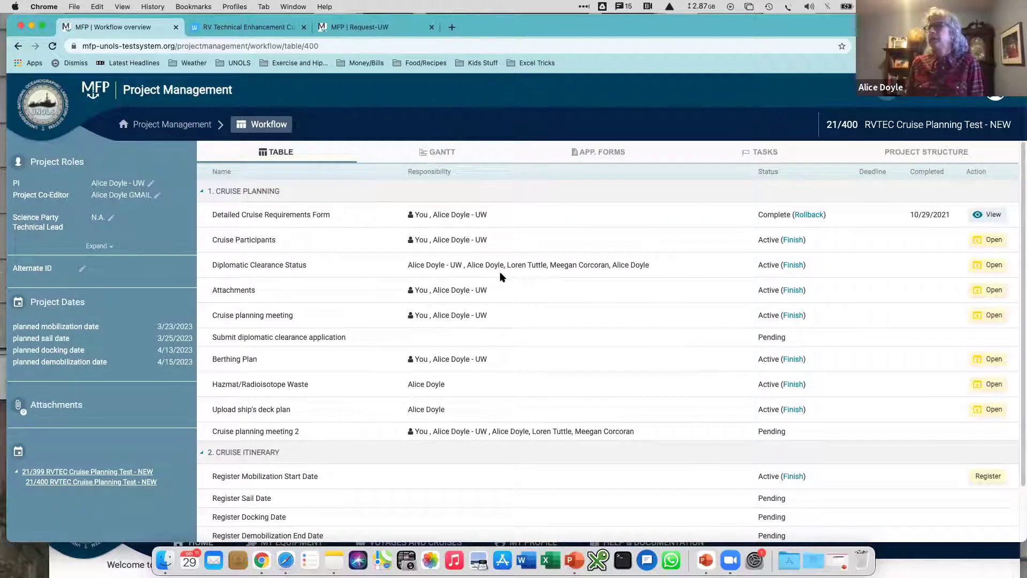
Examine the status options for Canada under Diplomatic Clearance Status, leave the entry unsaved and return to the workflow
{"action": "left_click", "coordinate": [977, 266]}
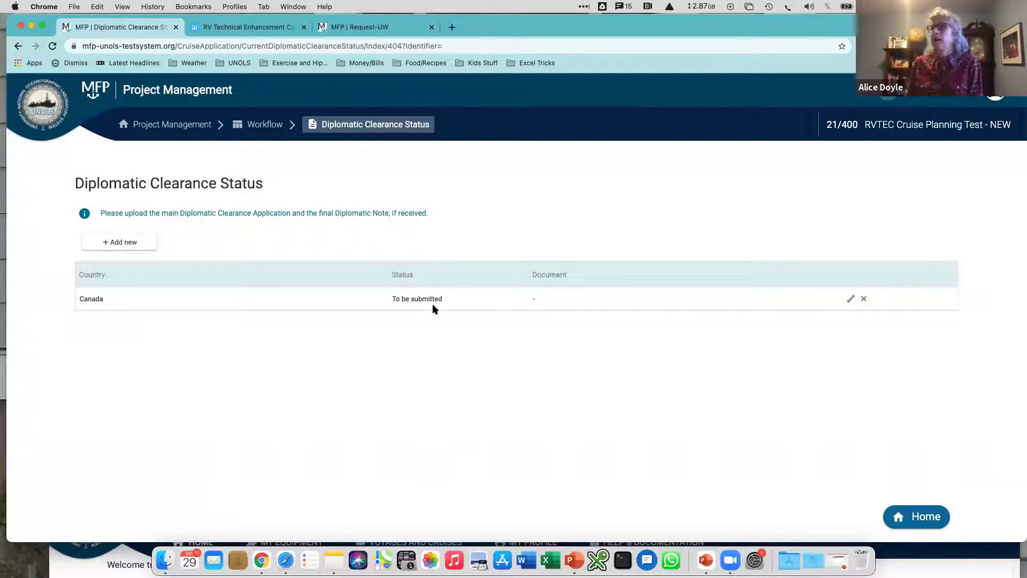
{"action": "left_click", "coordinate": [851, 299]}
{"action": "left_click", "coordinate": [517, 310]}
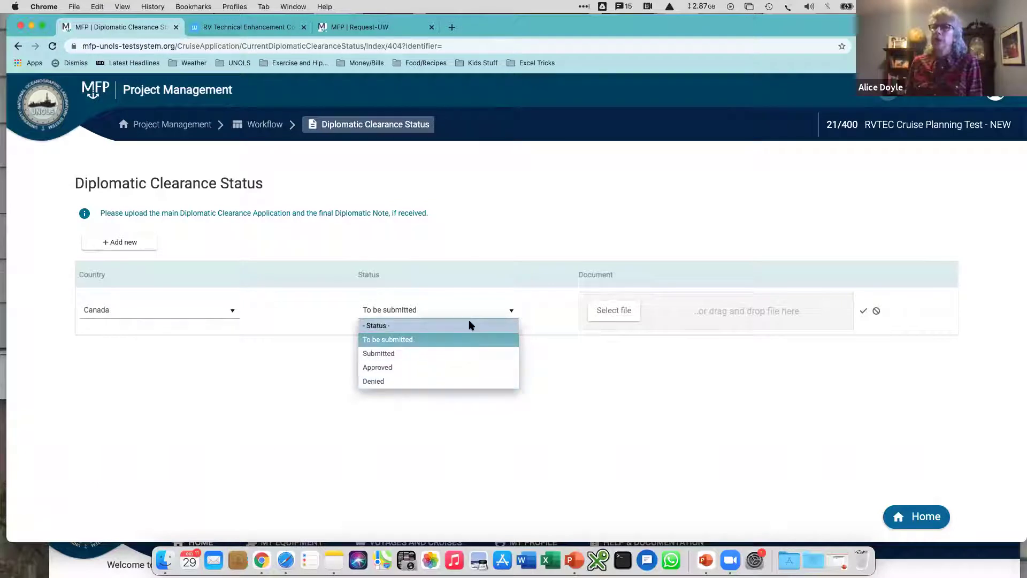
{"action": "left_click", "coordinate": [471, 294]}
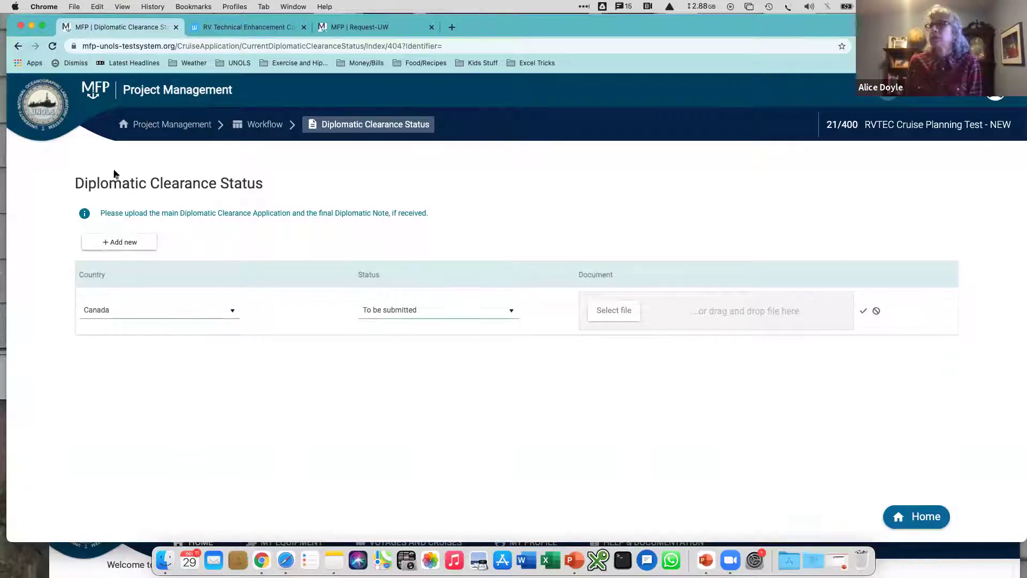
{"action": "left_click", "coordinate": [260, 124]}
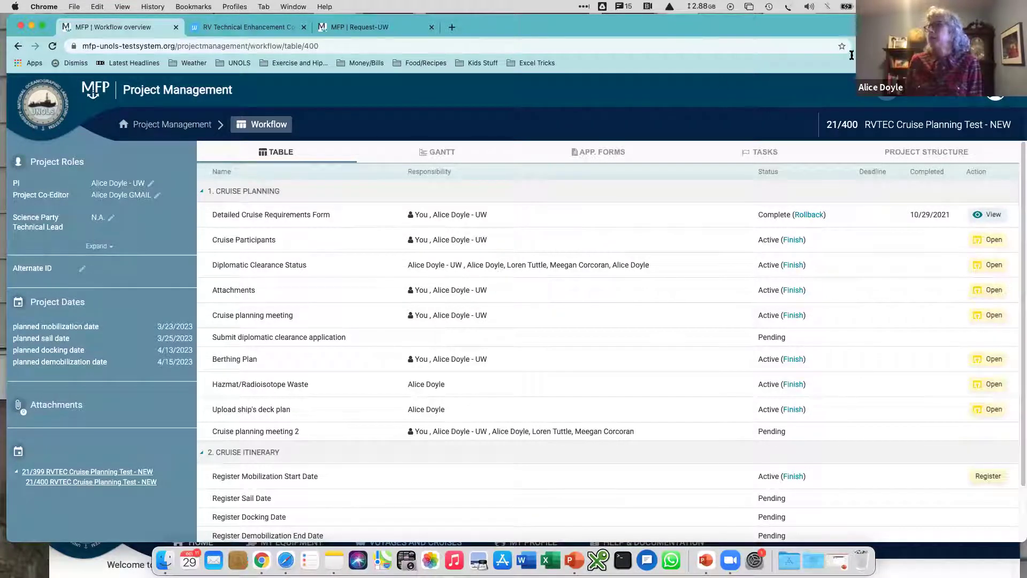
Leave the Ship Fitted Equipment form of cruise 21/1068 without saving and review the Cruise Planning tasks and deadlines in its workflow
{"action": "left_click_drag", "start_coordinate": [841, 36], "coordinate": [841, 104]}
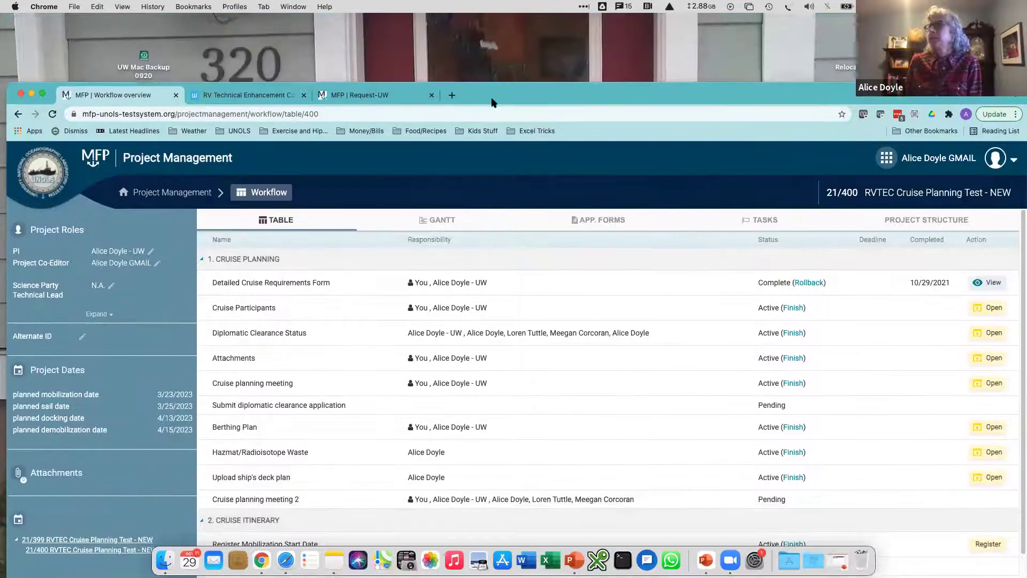
{"action": "left_click", "coordinate": [366, 95]}
{"action": "left_click_drag", "start_coordinate": [584, 103], "coordinate": [577, 52]}
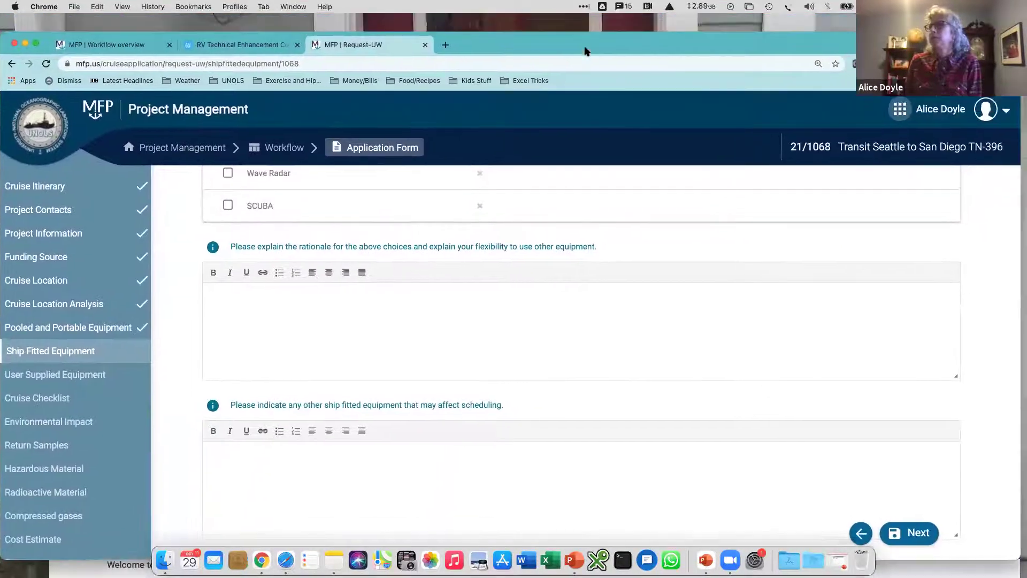
{"action": "left_click", "coordinate": [279, 153]}
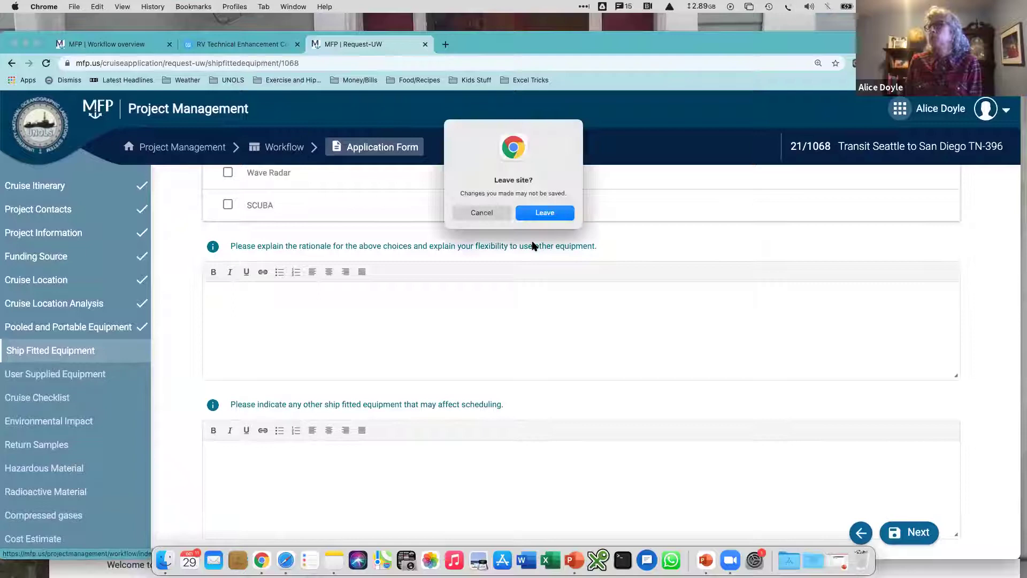
{"action": "left_click", "coordinate": [546, 214]}
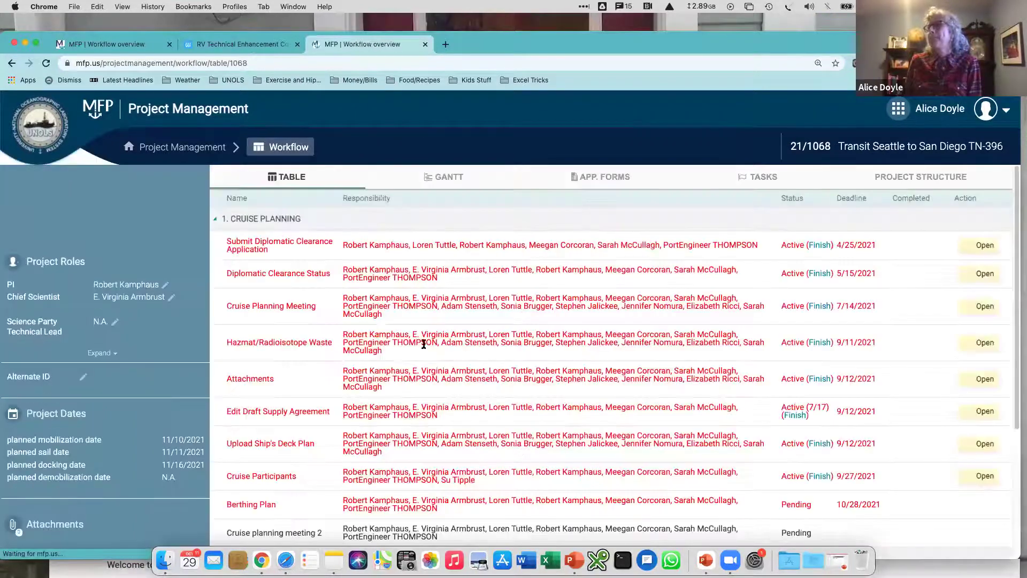
{"action": "scroll", "coordinate": [321, 330], "scroll_direction": "down", "scroll_amount": 1}
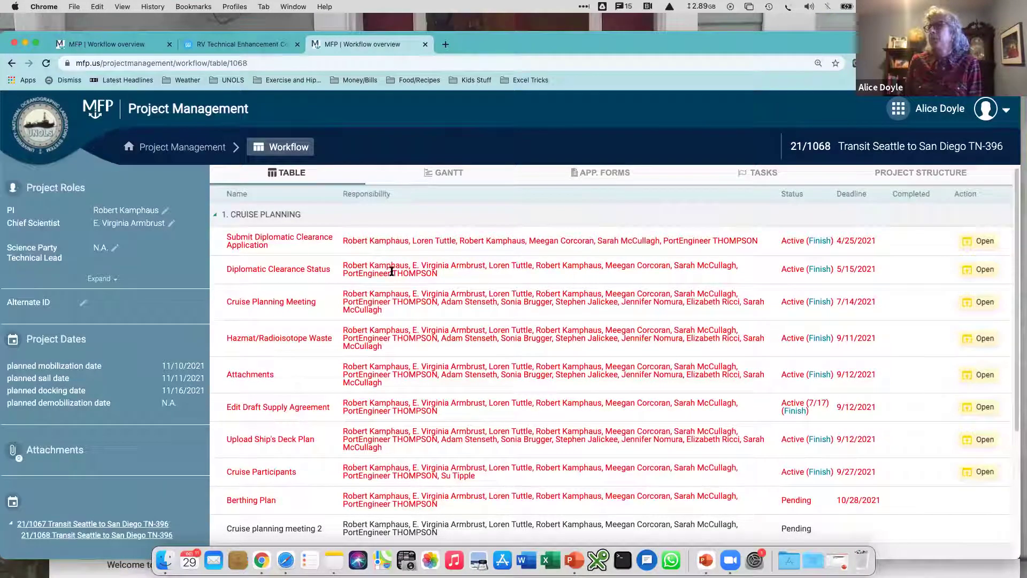
{"action": "scroll", "coordinate": [412, 472], "scroll_direction": "down", "scroll_amount": 1}
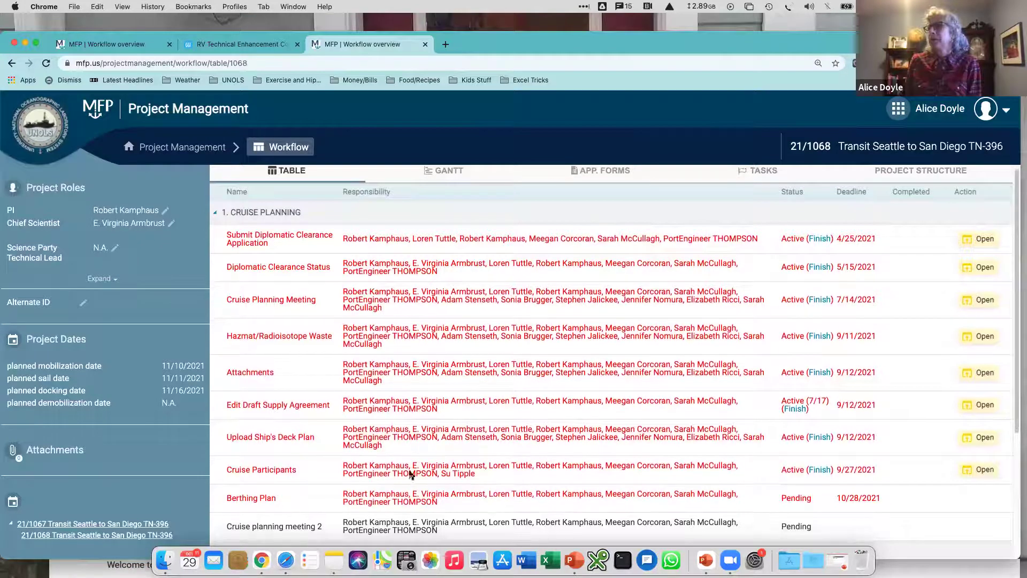
{"action": "scroll", "coordinate": [299, 497], "scroll_direction": "up", "scroll_amount": 3}
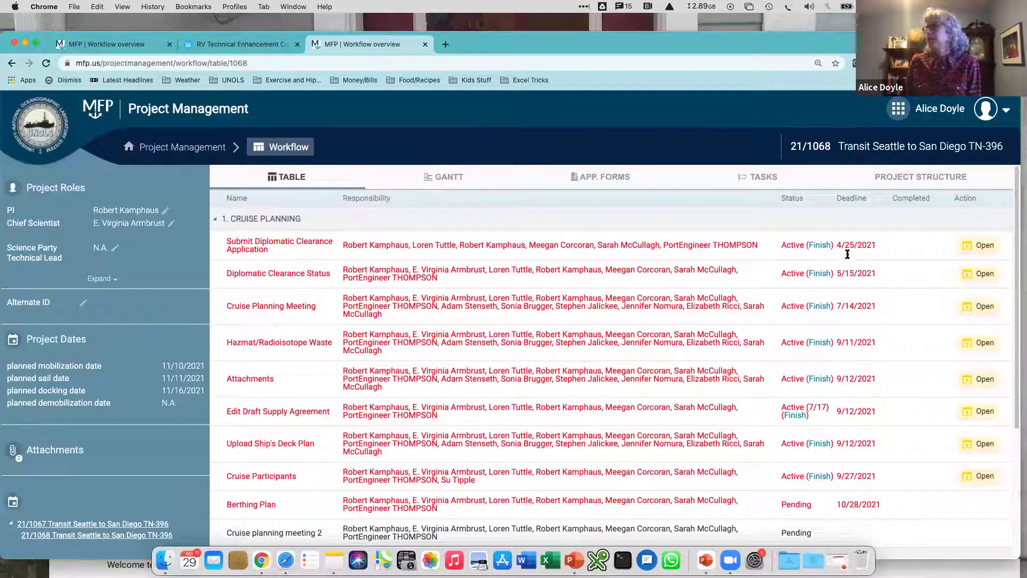
Open the Submit Diplomatic Clearance Application task of 21/1068, check the reasons offered under "Diplomatic Clearance not required" and clear that option again
{"action": "left_click", "coordinate": [982, 246]}
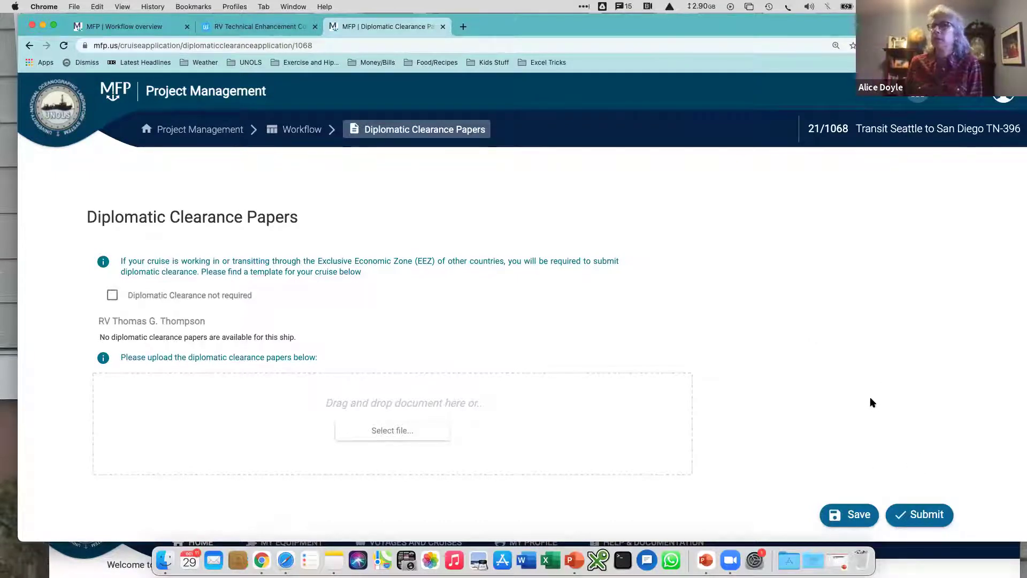
{"action": "left_click", "coordinate": [112, 294]}
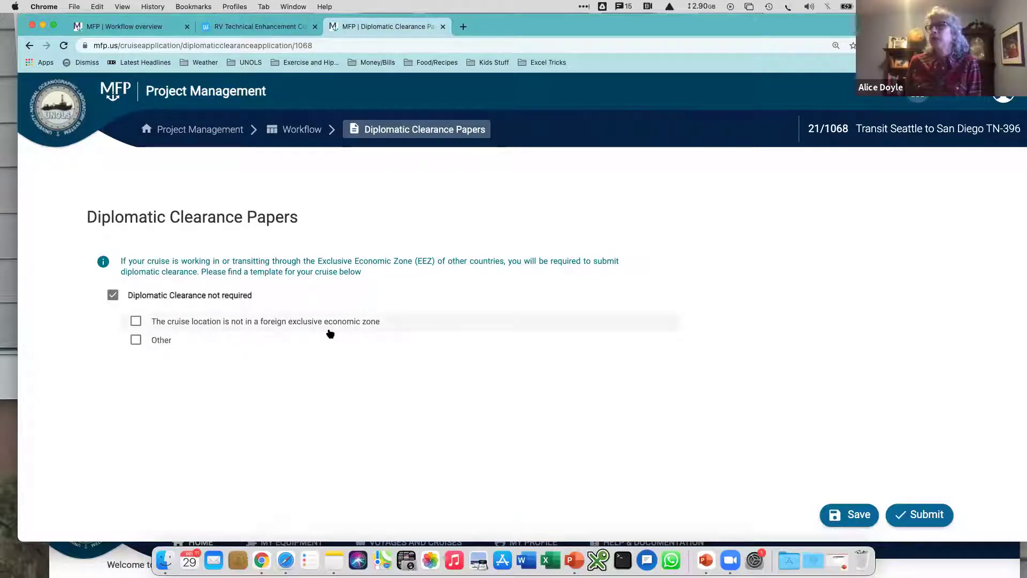
{"action": "left_click", "coordinate": [108, 297]}
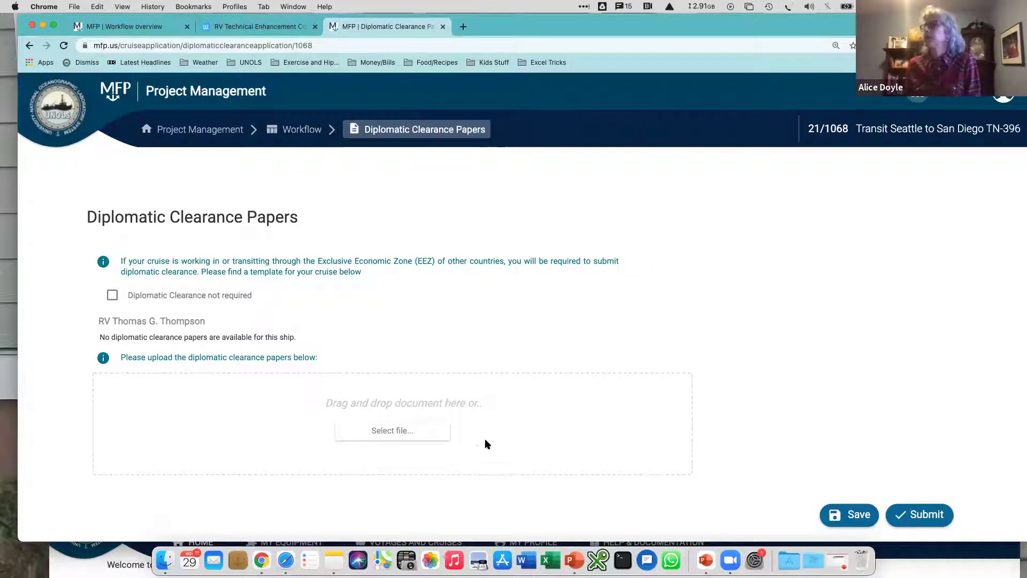
Review the Attachments page and the Cruise Planning Meeting files and date in workflow 21/400, returning to the workflow table
{"action": "left_click", "coordinate": [110, 27]}
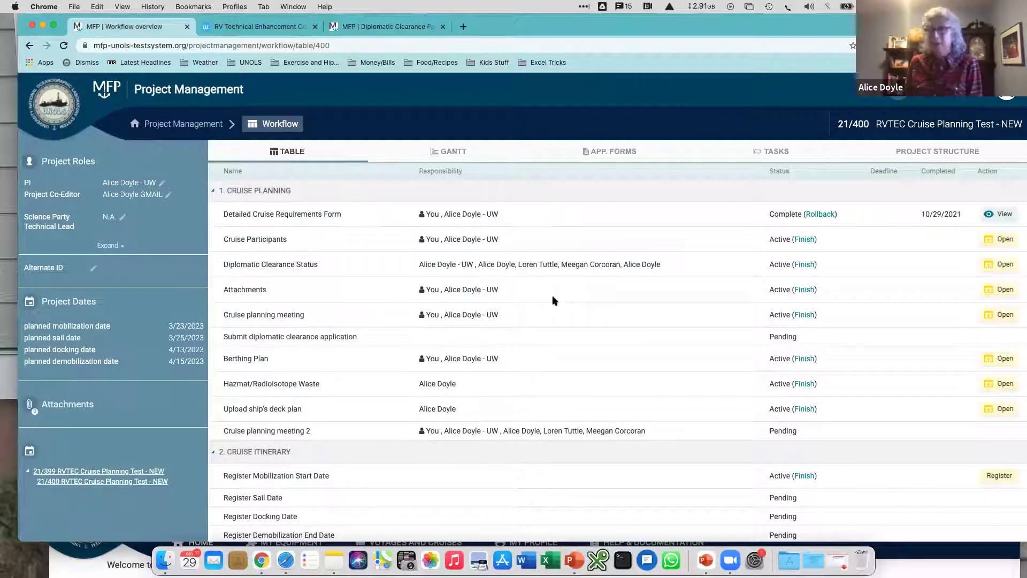
{"action": "left_click", "coordinate": [1005, 290]}
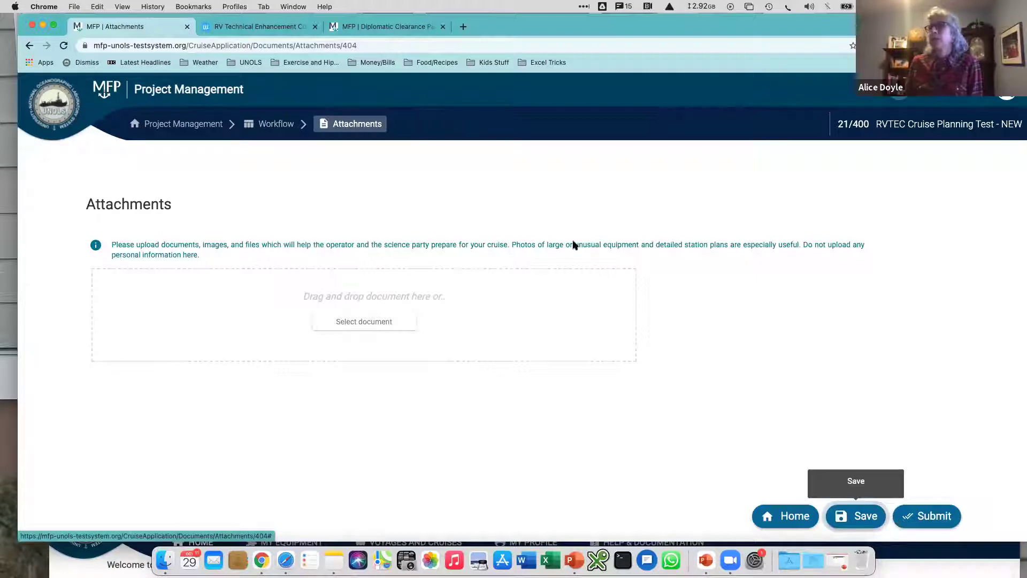
{"action": "left_click", "coordinate": [30, 47]}
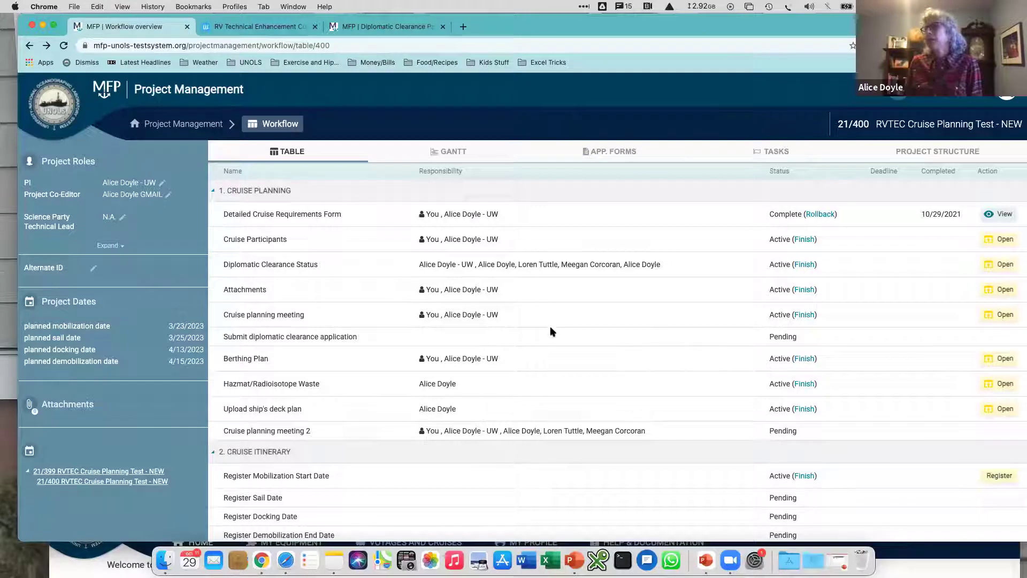
{"action": "left_click", "coordinate": [1002, 316]}
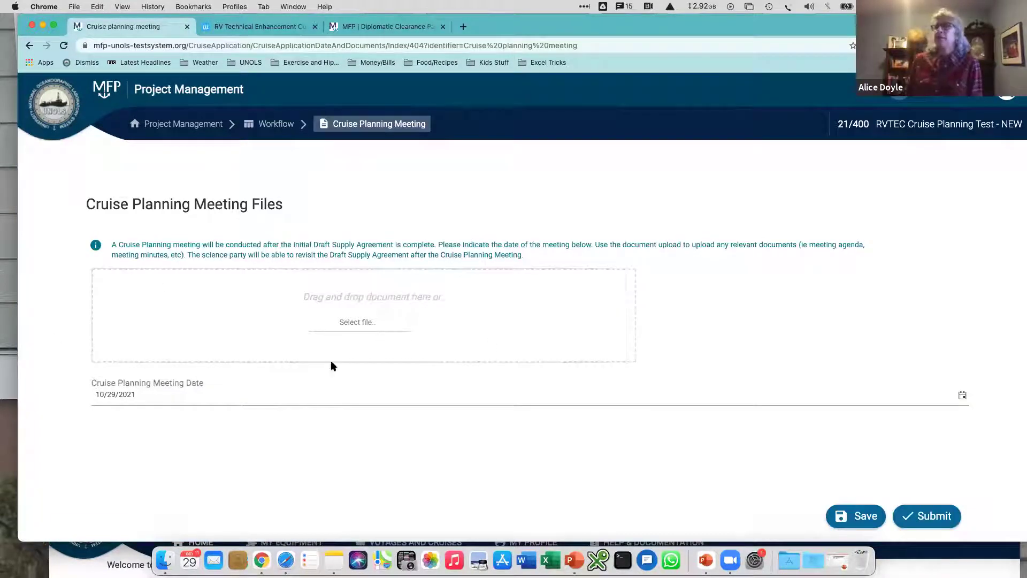
{"action": "left_click_drag", "start_coordinate": [170, 395], "coordinate": [53, 399]}
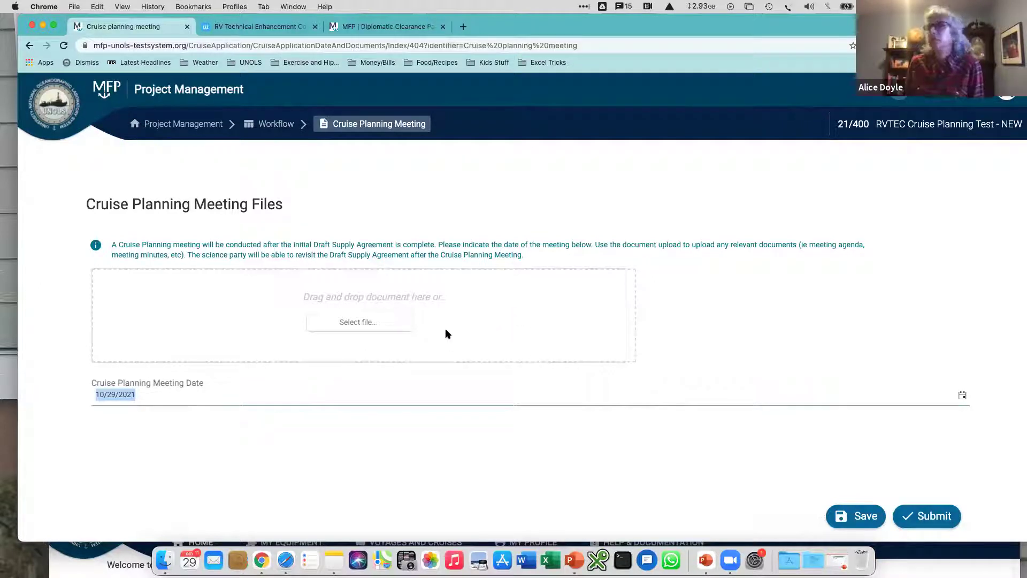
{"action": "left_click", "coordinate": [275, 125]}
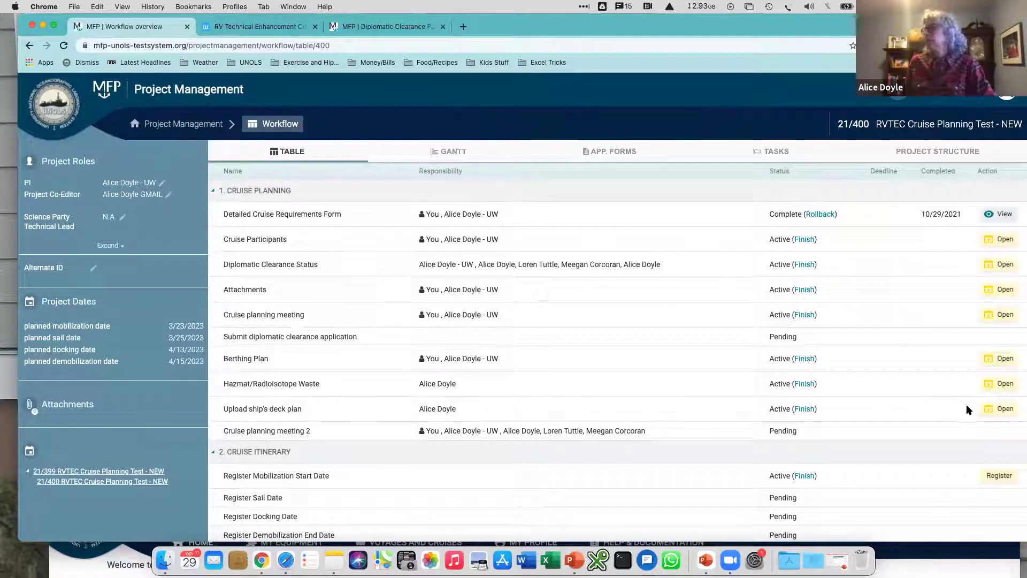
Compare the Ship Deck Plans upload page of workflow 21/400 with the one in workflow 21/1068
{"action": "left_click", "coordinate": [1000, 409]}
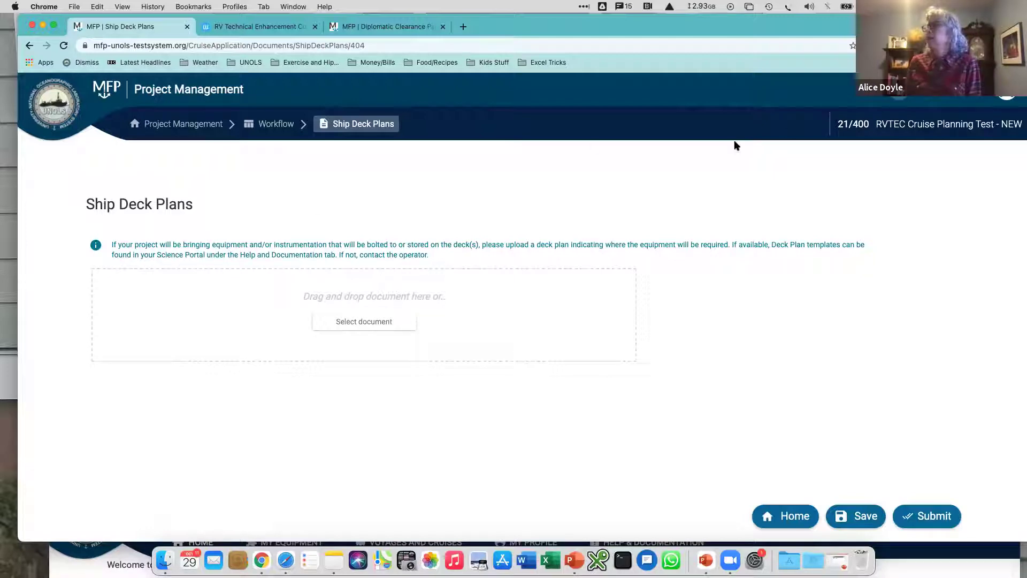
{"action": "left_click_drag", "start_coordinate": [826, 29], "coordinate": [833, 110]}
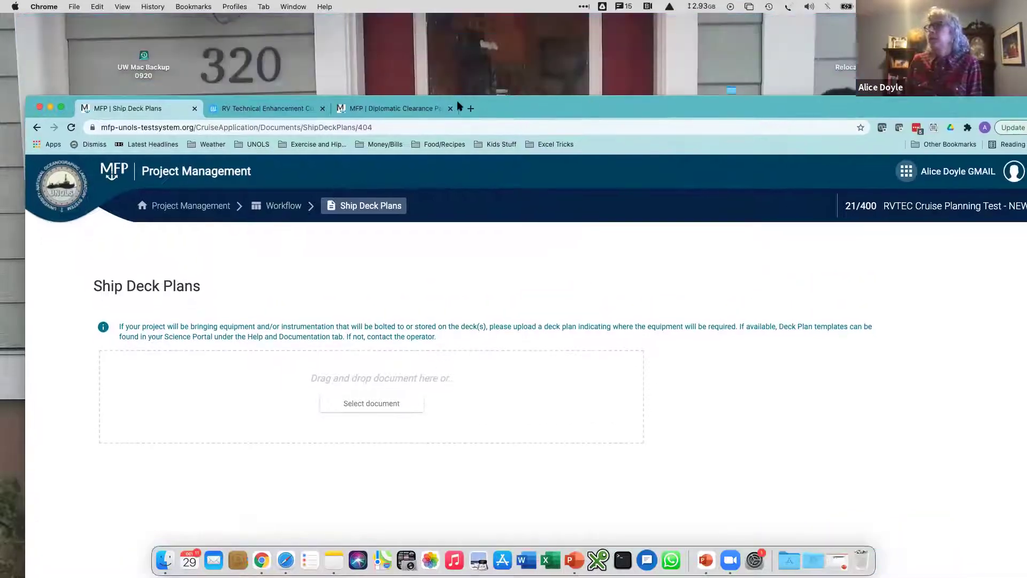
{"action": "left_click", "coordinate": [409, 109]}
{"action": "left_click_drag", "start_coordinate": [608, 103], "coordinate": [595, 41]}
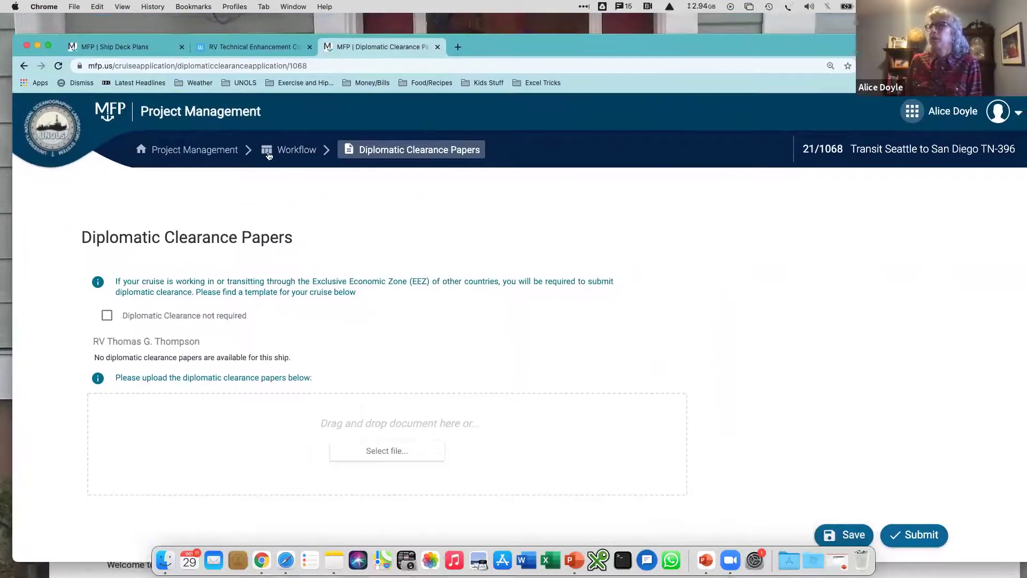
{"action": "left_click", "coordinate": [313, 153]}
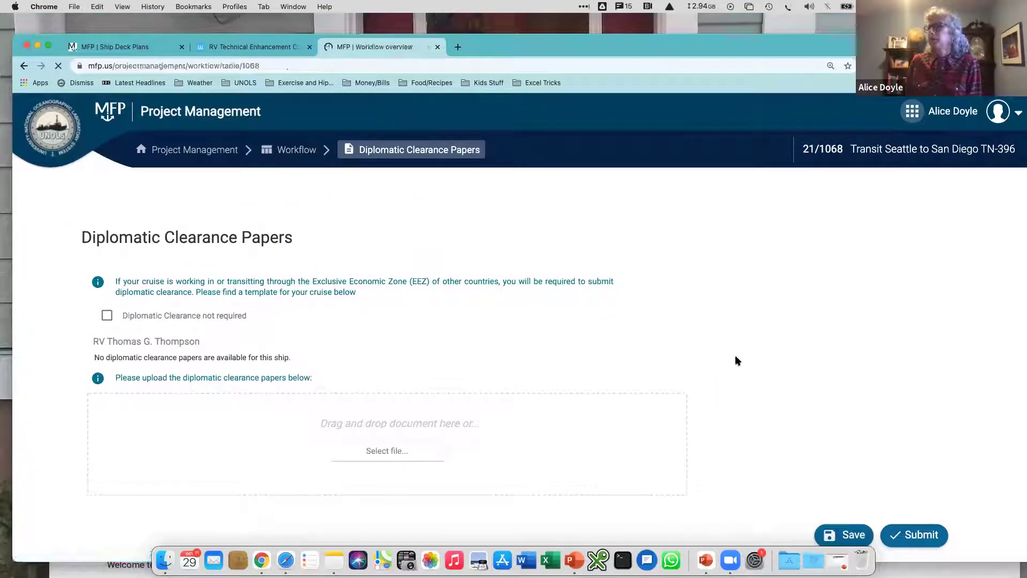
{"action": "scroll", "coordinate": [423, 490], "scroll_direction": "down", "scroll_amount": 3}
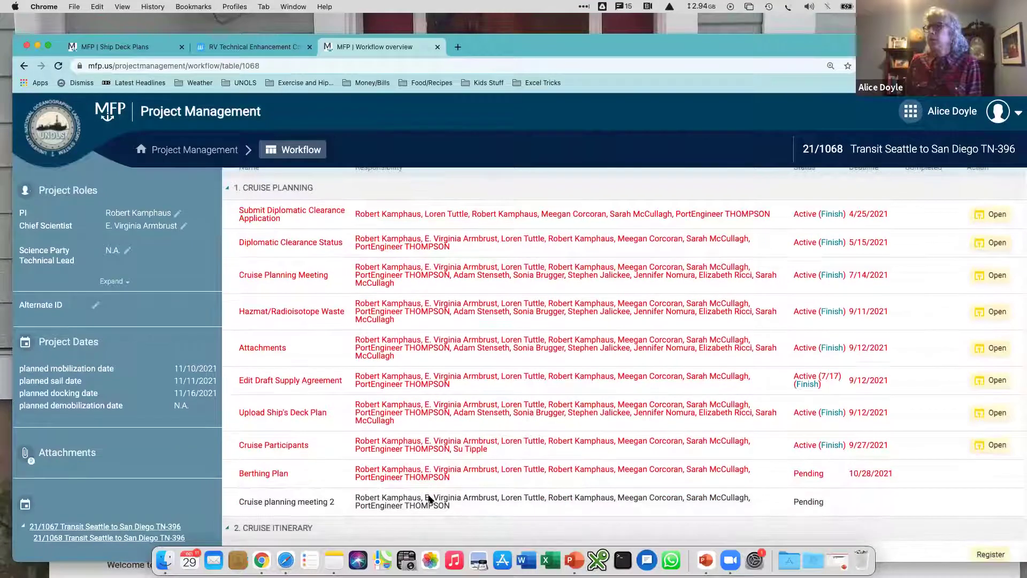
{"action": "scroll", "coordinate": [535, 455], "scroll_direction": "up", "scroll_amount": 1}
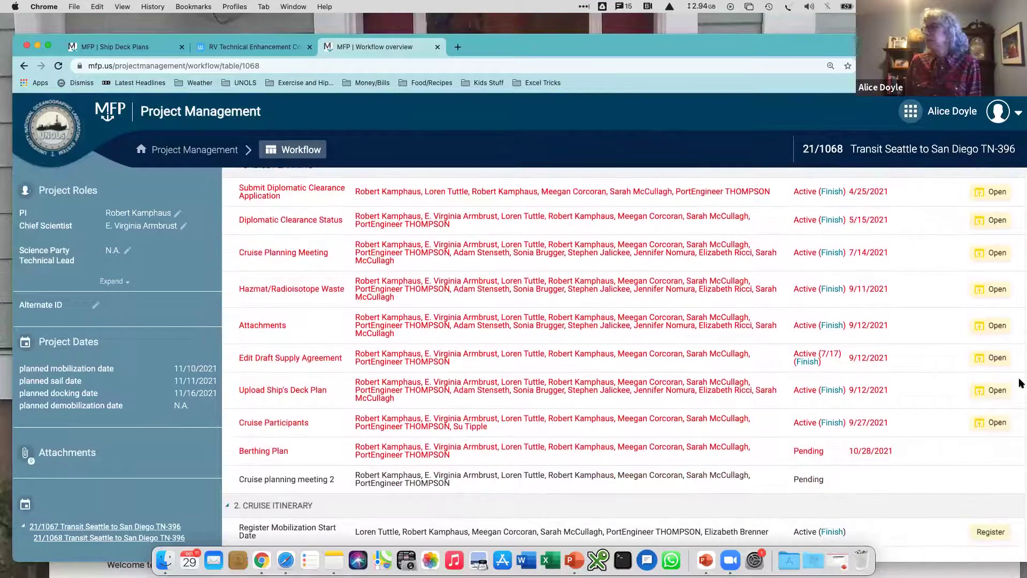
{"action": "left_click", "coordinate": [992, 390]}
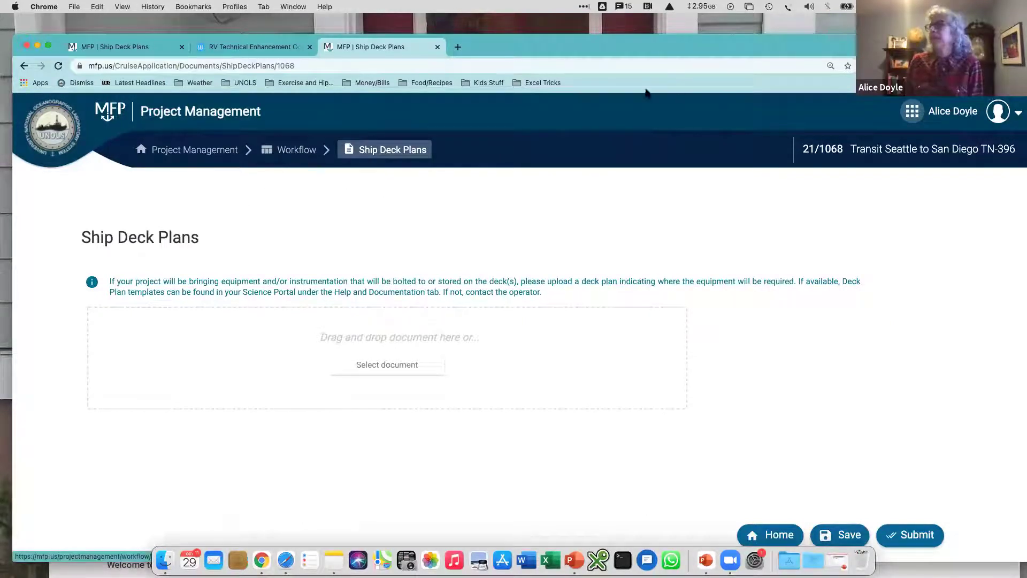
Return to workflow 21/400, review the Hazmat/Radioisotope Waste page and its ship template information, and go back to the workflow table
{"action": "left_click", "coordinate": [131, 49]}
{"action": "left_click", "coordinate": [189, 50]}
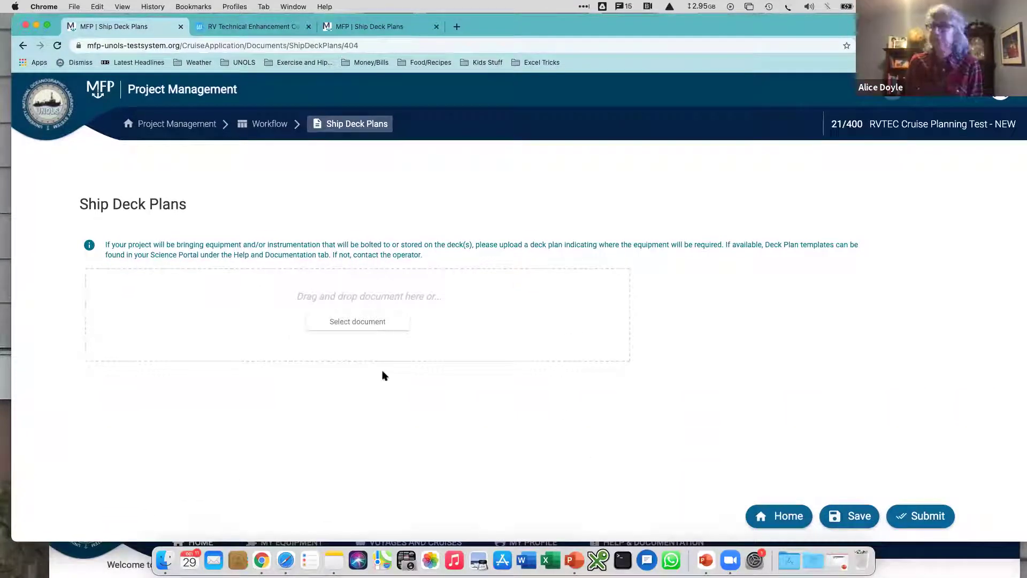
{"action": "left_click", "coordinate": [275, 125]}
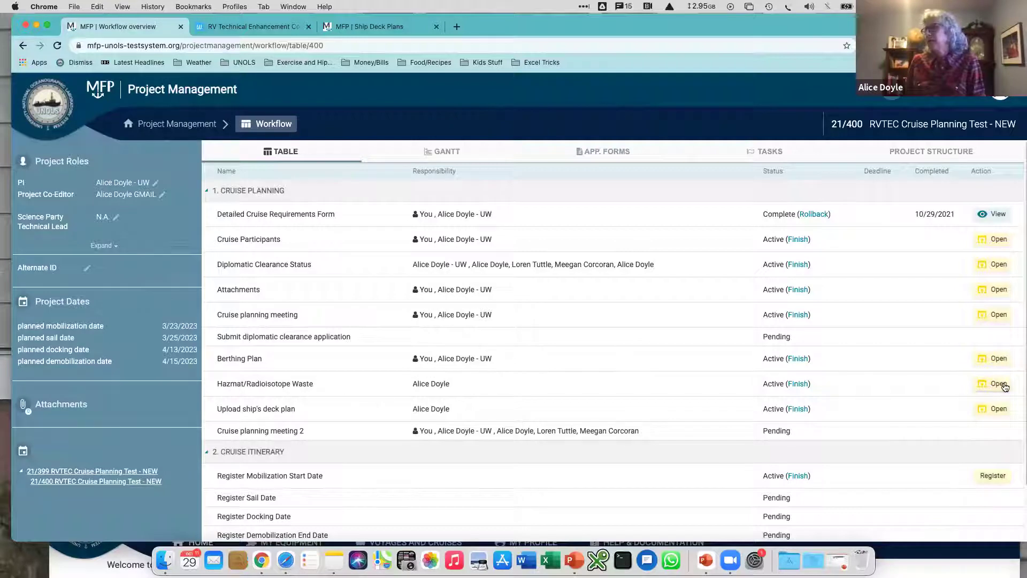
{"action": "left_click", "coordinate": [997, 383]}
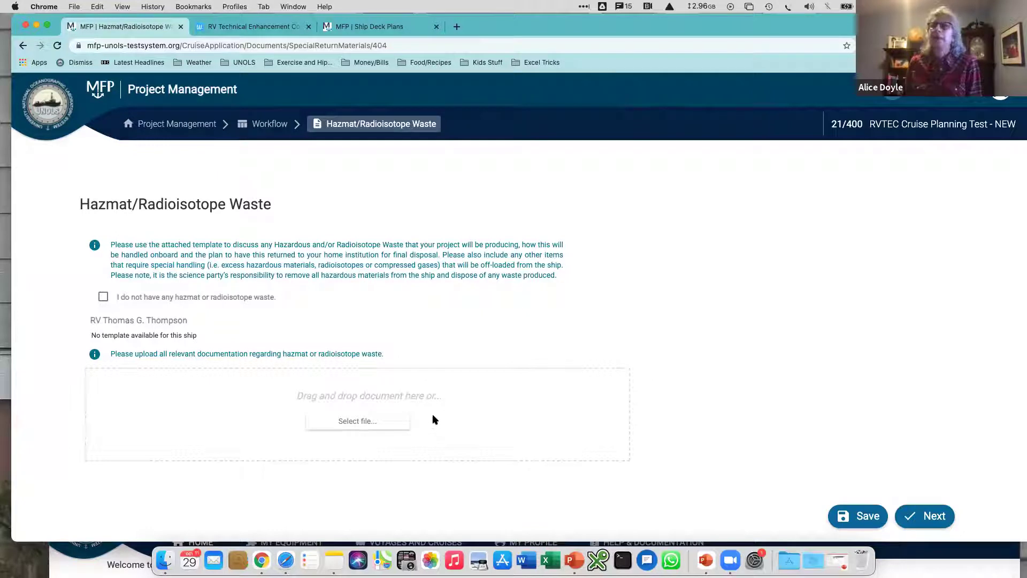
{"action": "left_click_drag", "start_coordinate": [202, 337], "coordinate": [47, 340]}
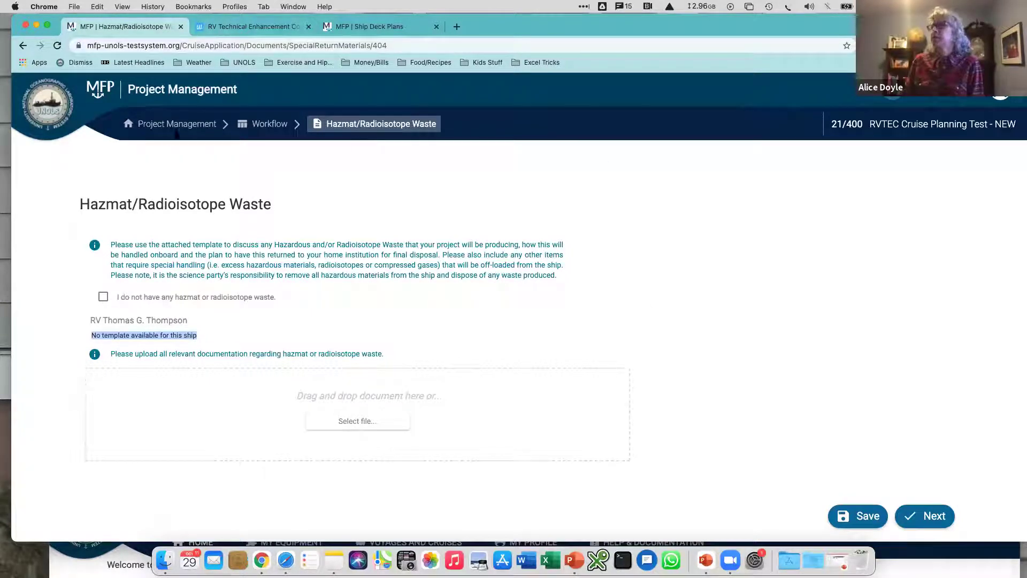
{"action": "left_click", "coordinate": [254, 125]}
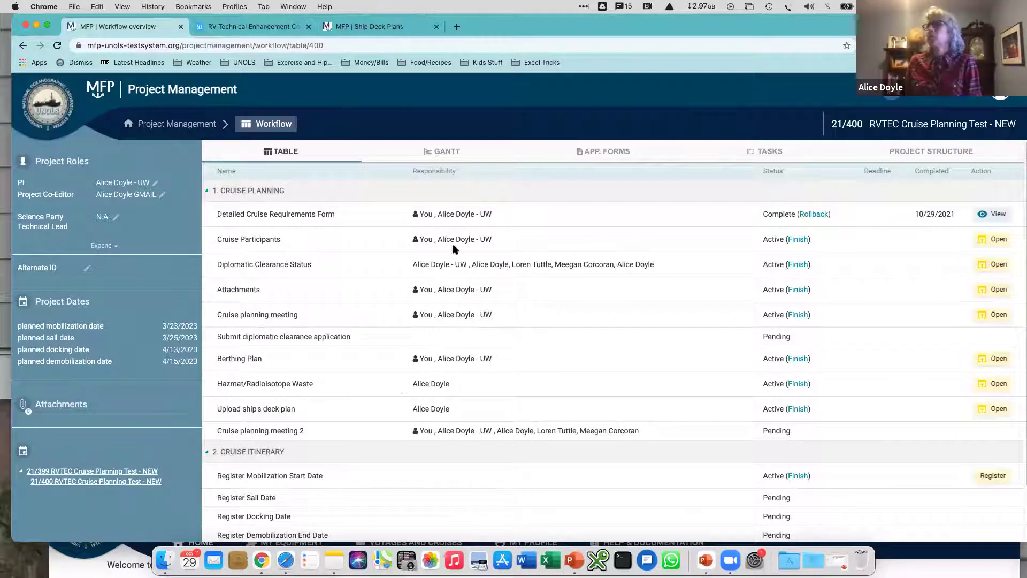
Switch to the Scientist Portal in Safari and open the Cruise Participants task of application 21/400
{"action": "left_click_drag", "start_coordinate": [878, 24], "coordinate": [877, 3]}
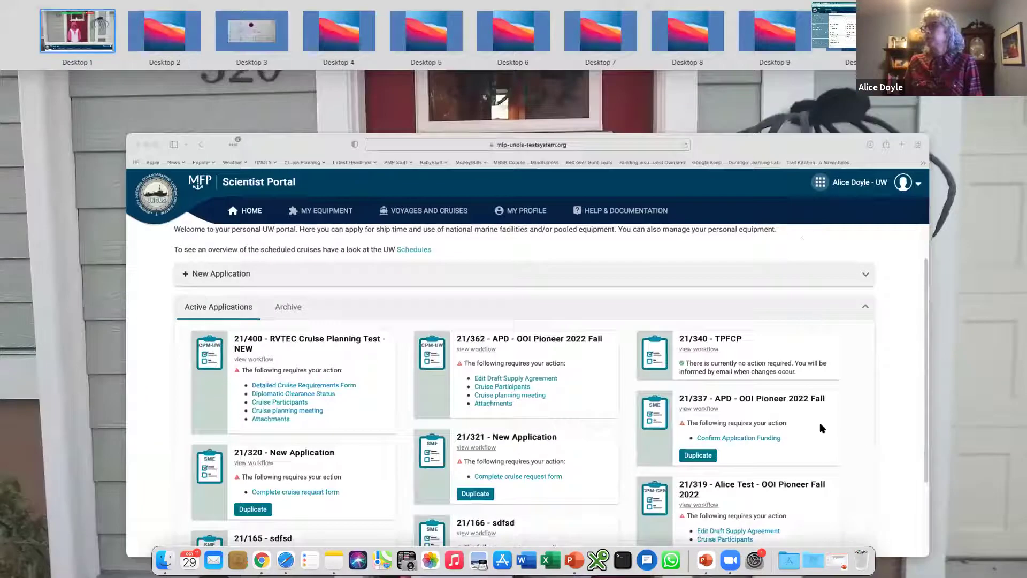
{"action": "left_click", "coordinate": [725, 81]}
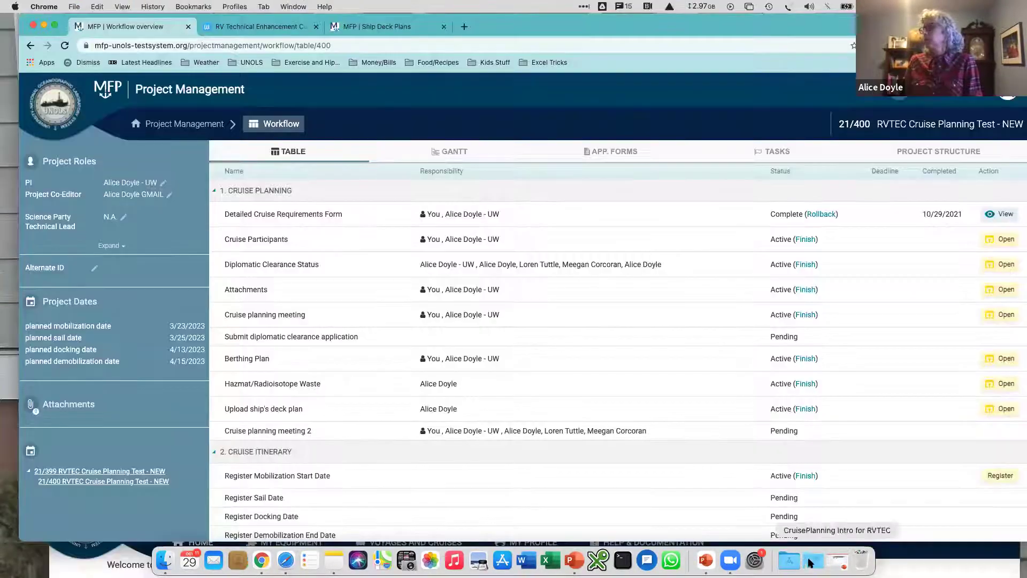
{"action": "key", "text": "ctrl+Up"}
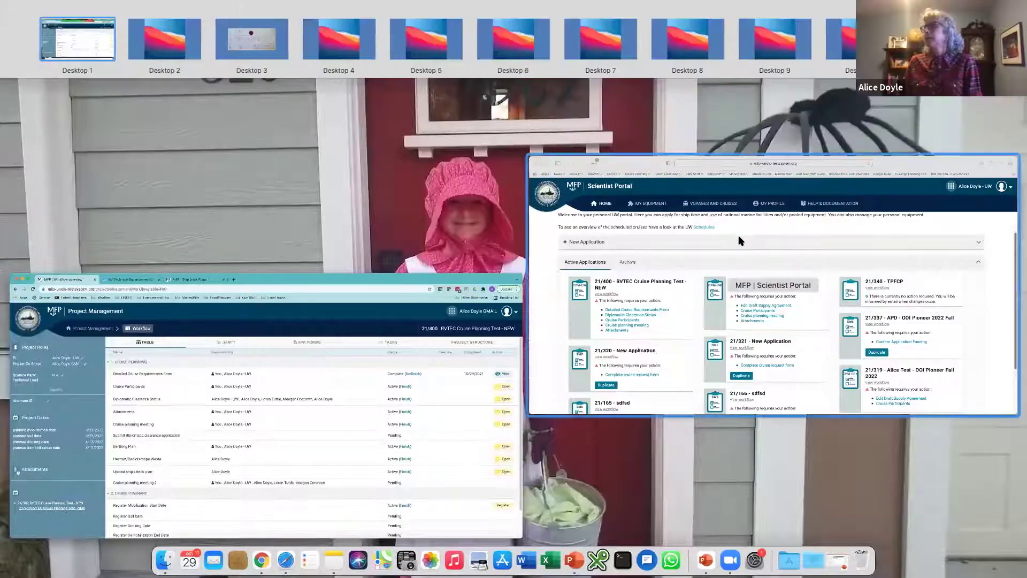
{"action": "left_click", "coordinate": [741, 240]}
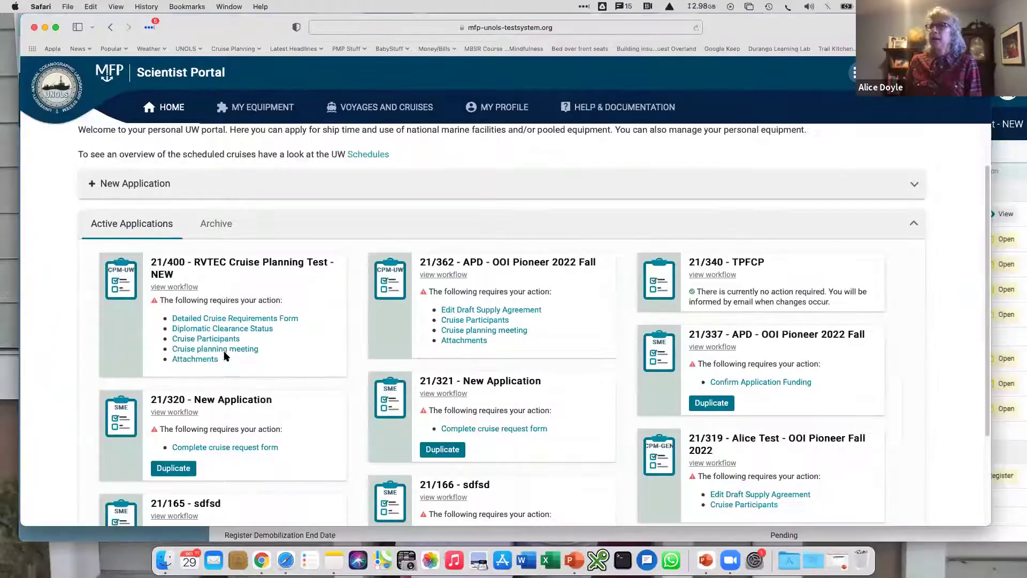
{"action": "left_click", "coordinate": [222, 339]}
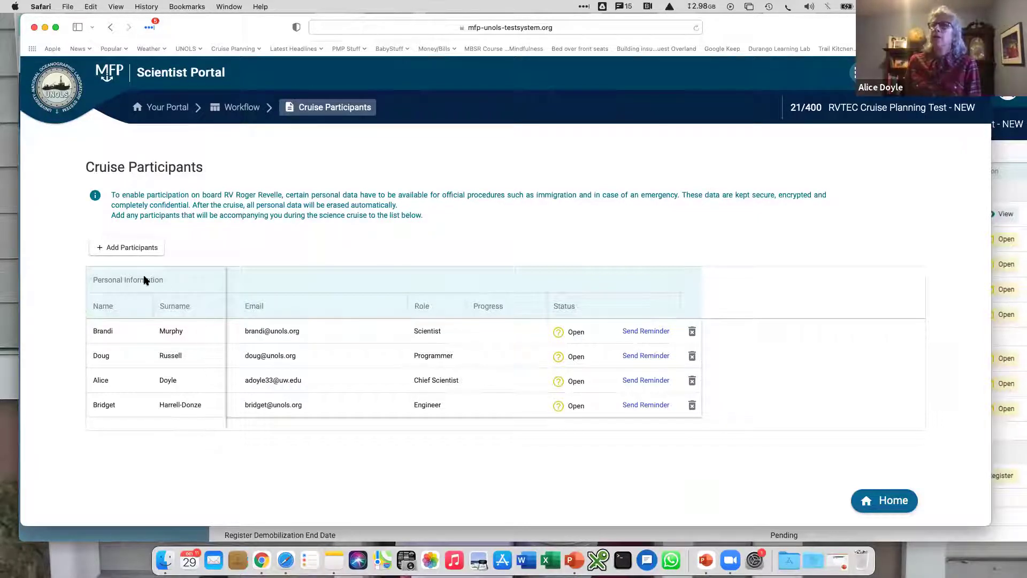
Inspect the Import From Template dialog and the manual Add Participants form, cancelling both without adding anyone
{"action": "left_click", "coordinate": [137, 248]}
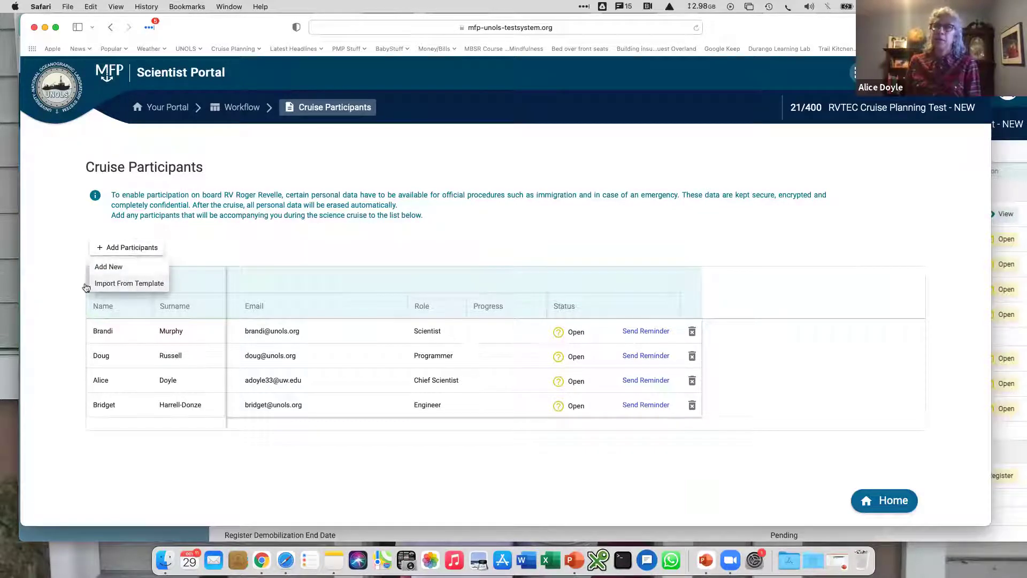
{"action": "left_click", "coordinate": [153, 288]}
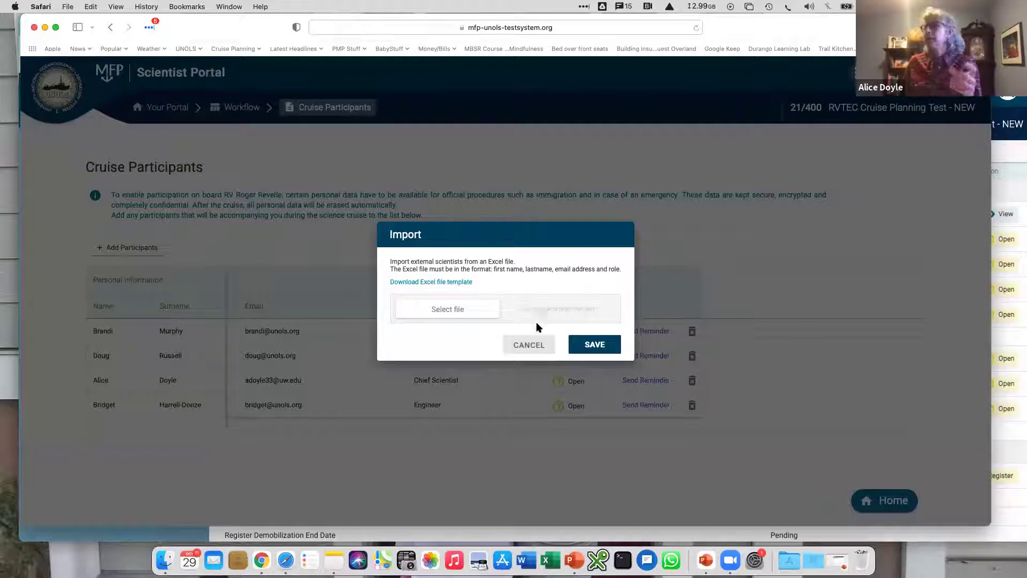
{"action": "left_click", "coordinate": [532, 350]}
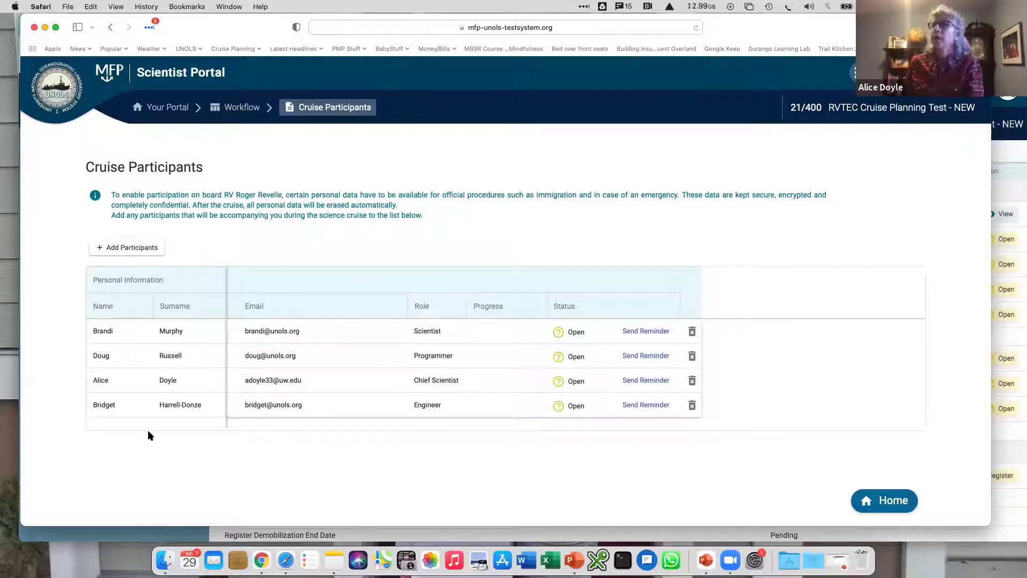
{"action": "left_click", "coordinate": [123, 261]}
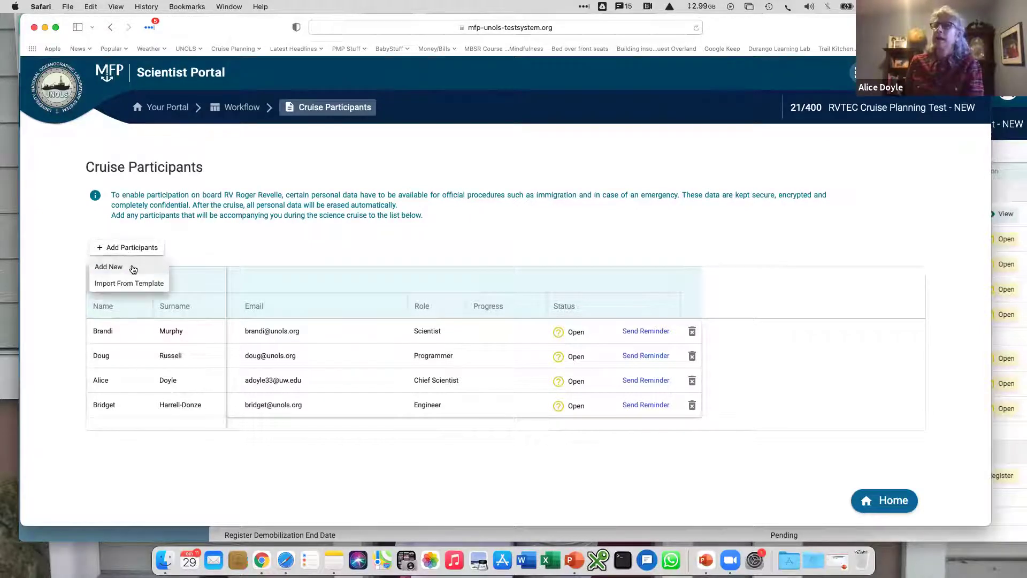
{"action": "left_click", "coordinate": [143, 285]}
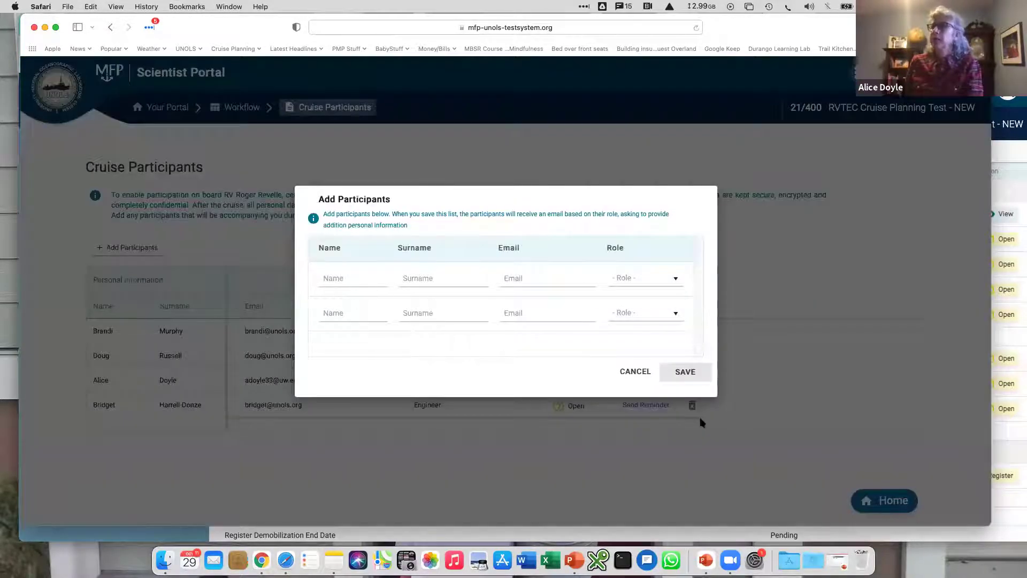
{"action": "left_click", "coordinate": [634, 378]}
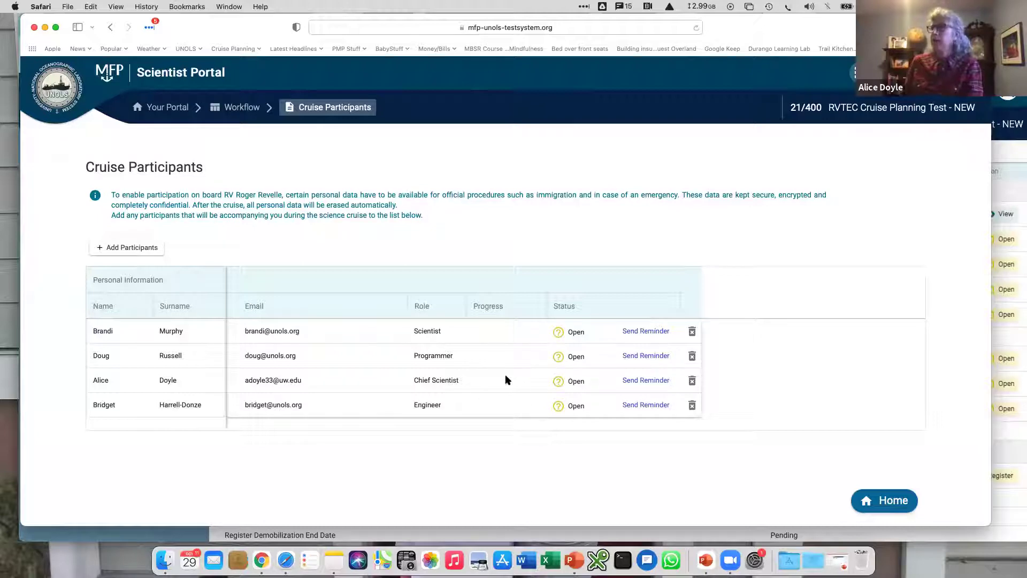
Switch to Mail and open the "MFP - Provide personal details" notification in the UW account's inbox for viewing
{"action": "left_click", "coordinate": [212, 561]}
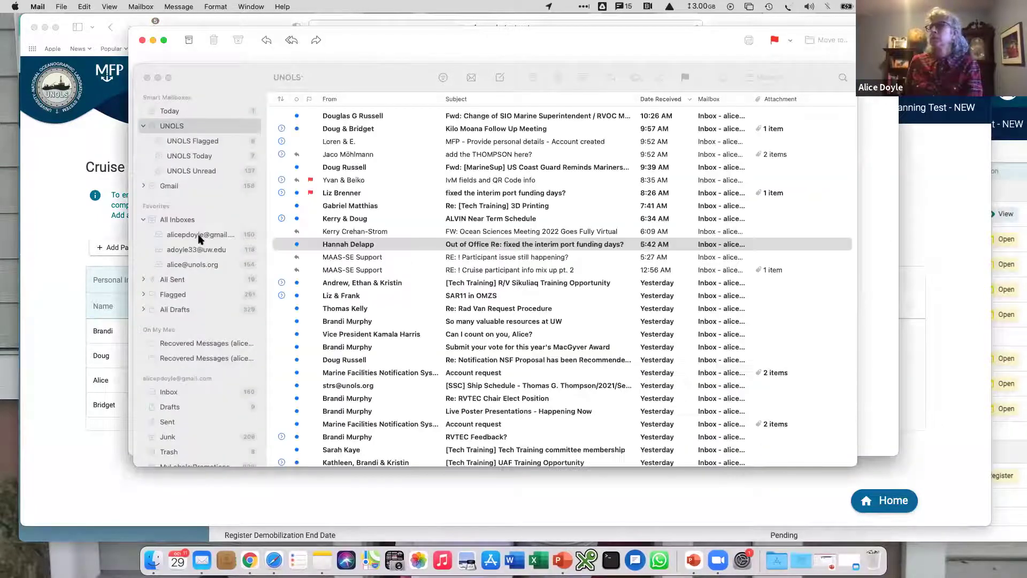
{"action": "left_click", "coordinate": [200, 250]}
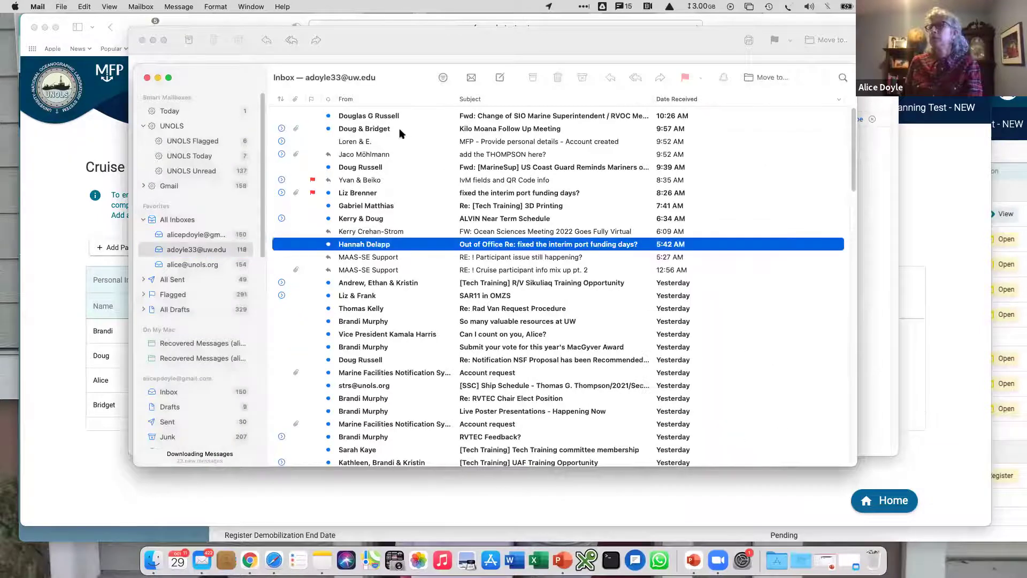
{"action": "left_click", "coordinate": [402, 130]}
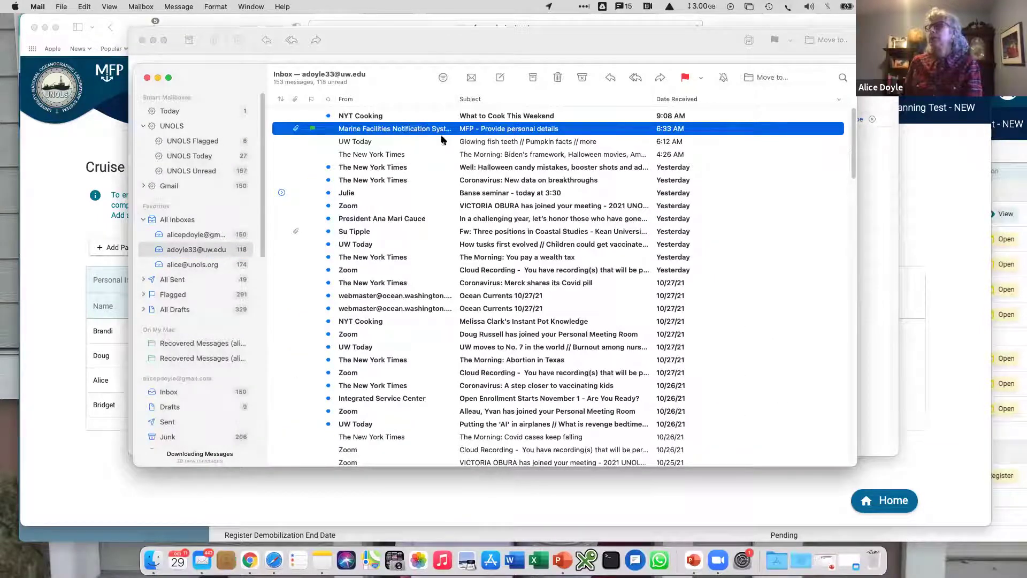
{"action": "left_click", "coordinate": [570, 140]}
{"action": "left_click", "coordinate": [898, 183]}
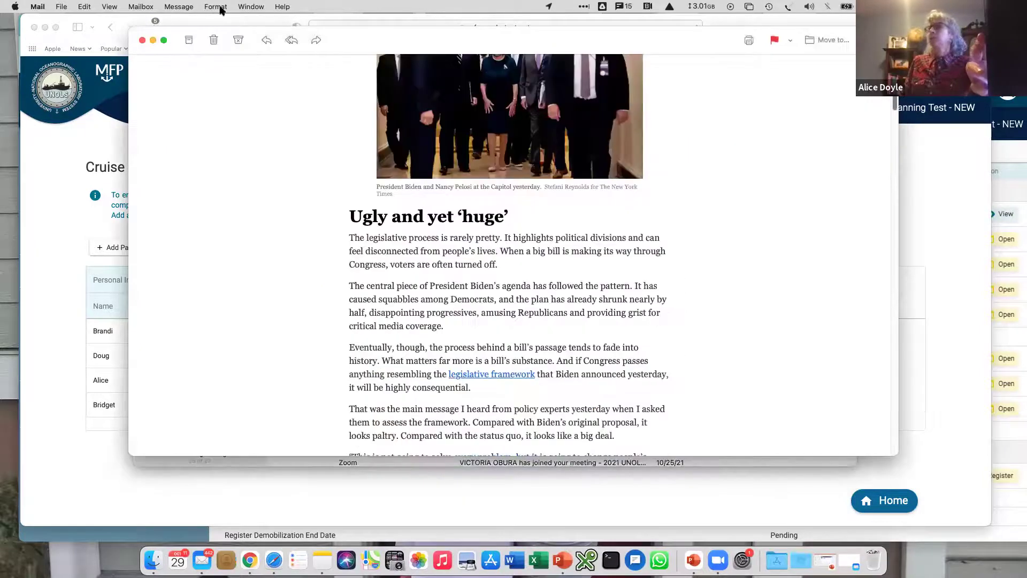
{"action": "left_click", "coordinate": [141, 41]}
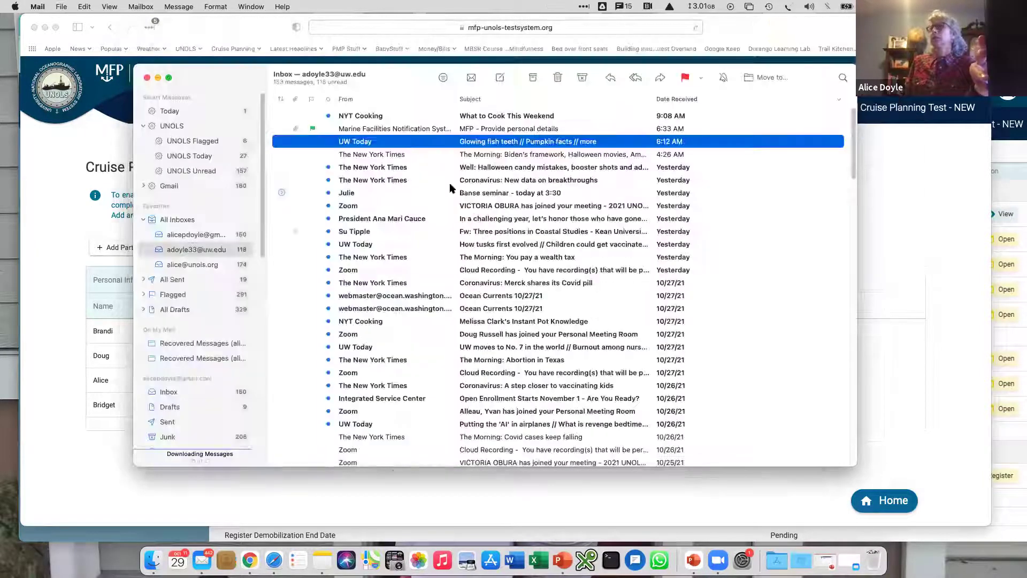
{"action": "double_click", "coordinate": [415, 130]}
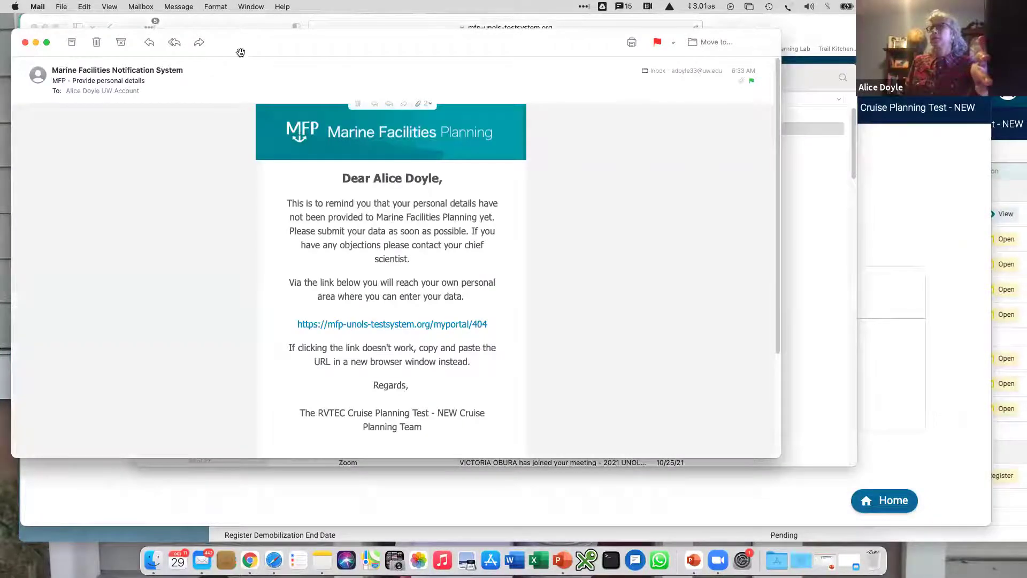
{"action": "left_click_drag", "start_coordinate": [241, 52], "coordinate": [347, 83]}
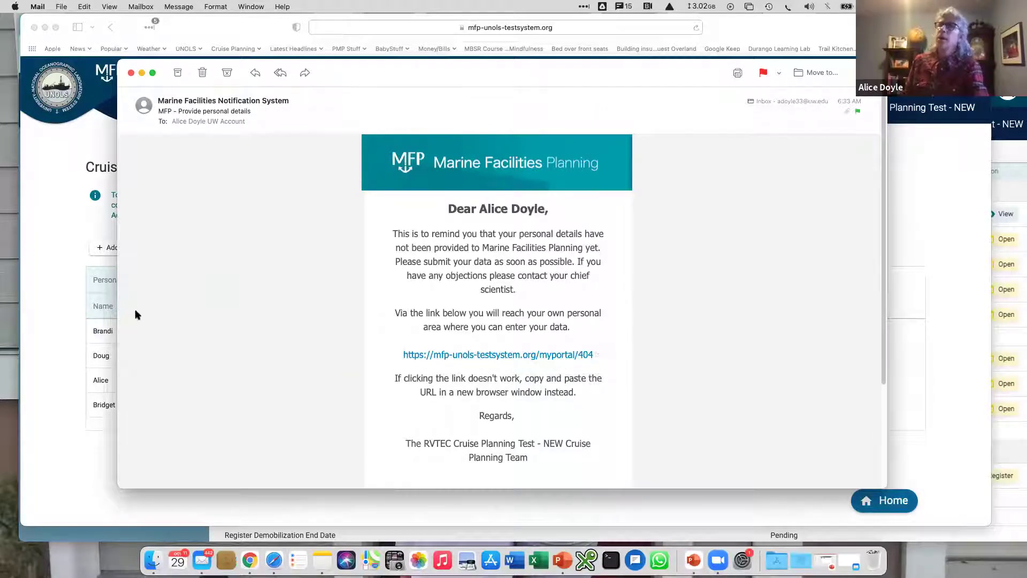
Return to the Cruise Participants page and send a reminder to the participant with the Chief Scientist role
{"action": "left_click", "coordinate": [62, 210]}
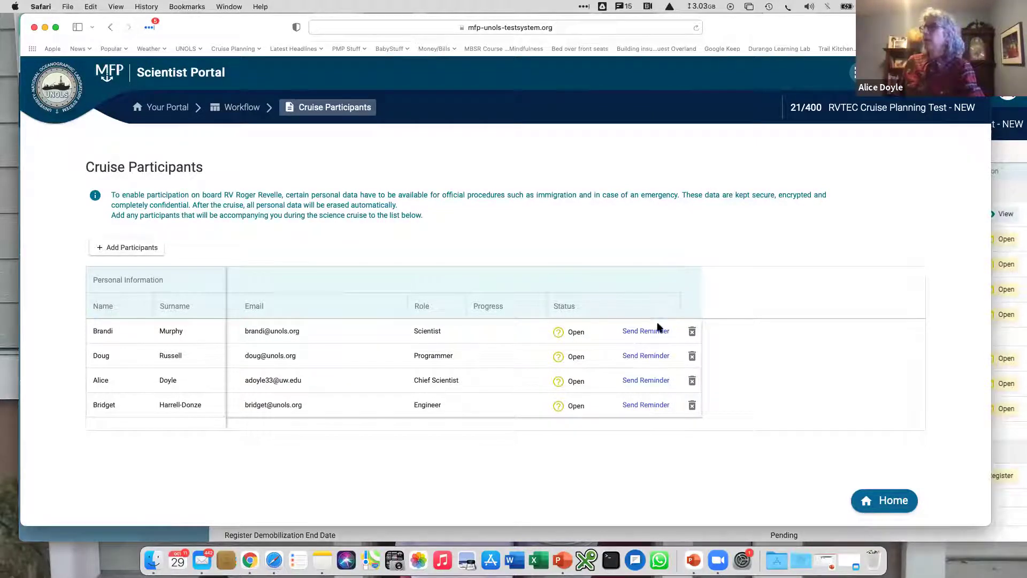
{"action": "left_click", "coordinate": [641, 383]}
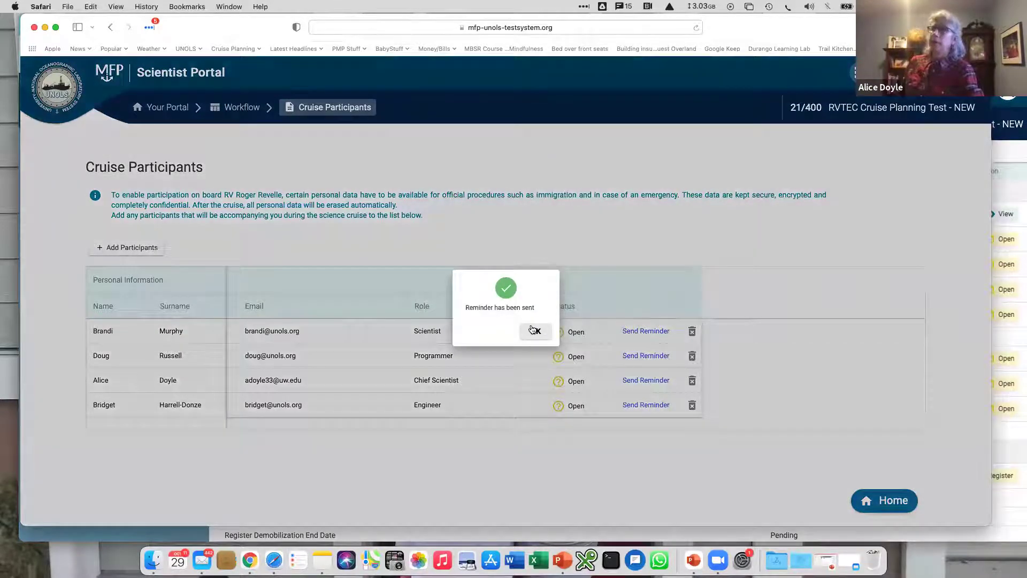
{"action": "left_click", "coordinate": [532, 331]}
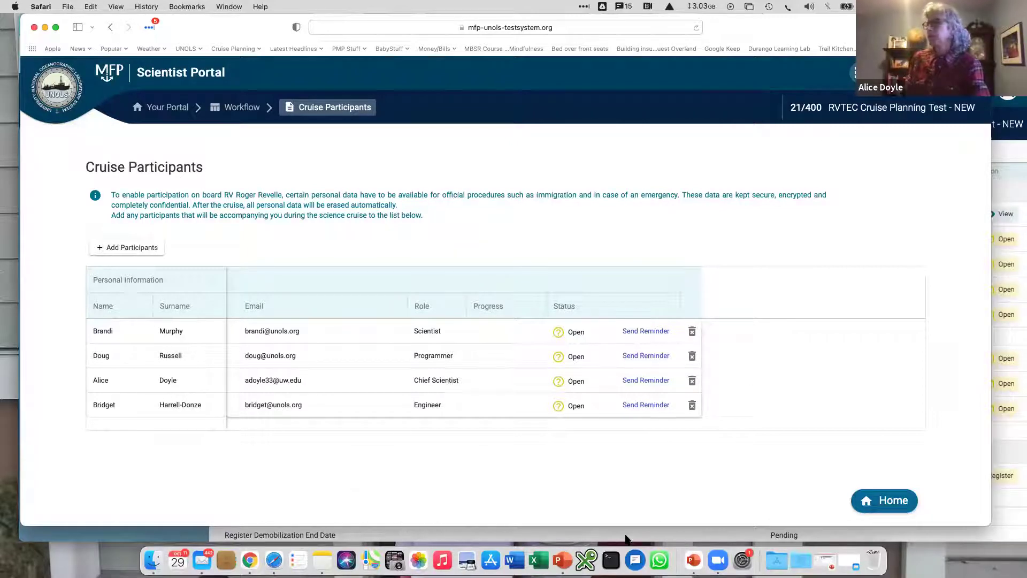
Switch to PowerPoint, present the User Portal slides 23 to 26 of CruisePlanning Intro for RVTEC, and minimise the presentation
{"action": "left_click", "coordinate": [693, 560]}
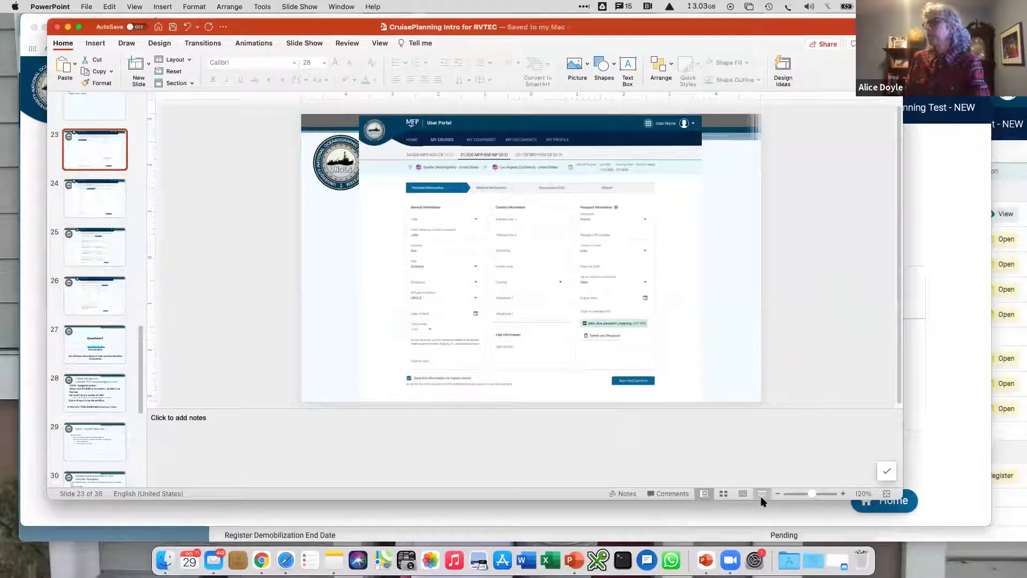
{"action": "left_click", "coordinate": [762, 493]}
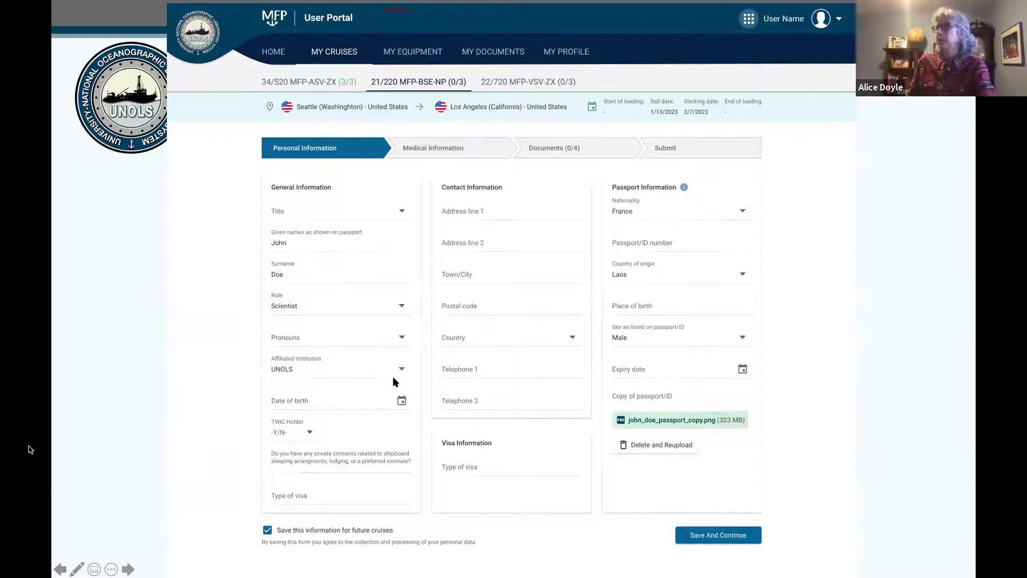
{"action": "key", "text": "Right"}
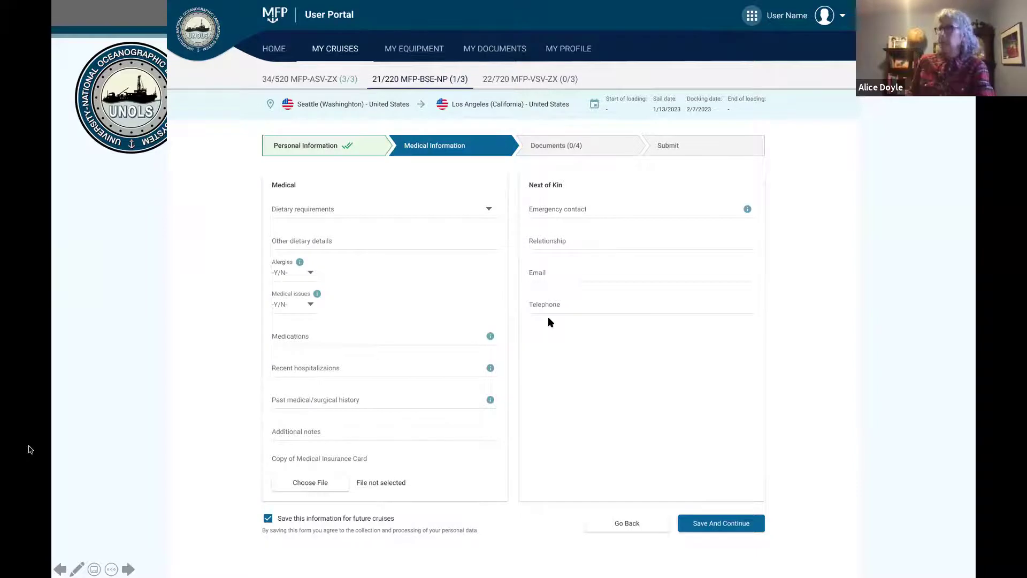
{"action": "key", "text": "Right"}
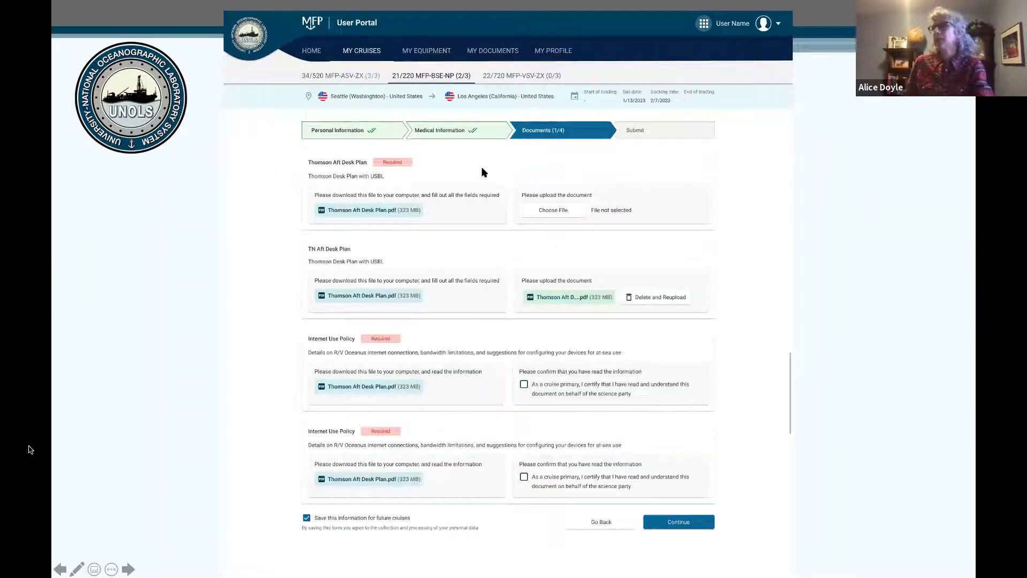
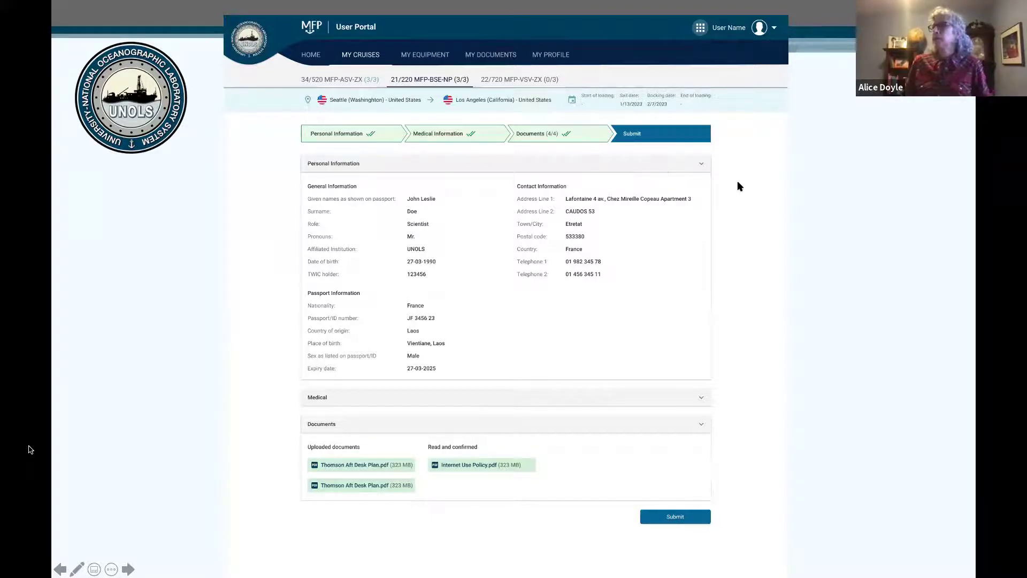
{"action": "key", "text": "Escape"}
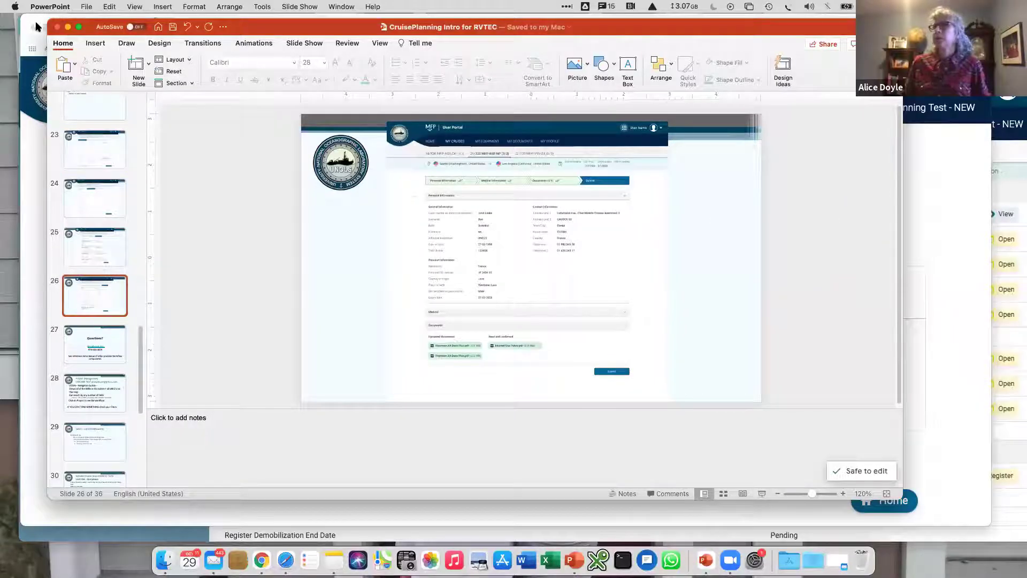
{"action": "left_click", "coordinate": [67, 27]}
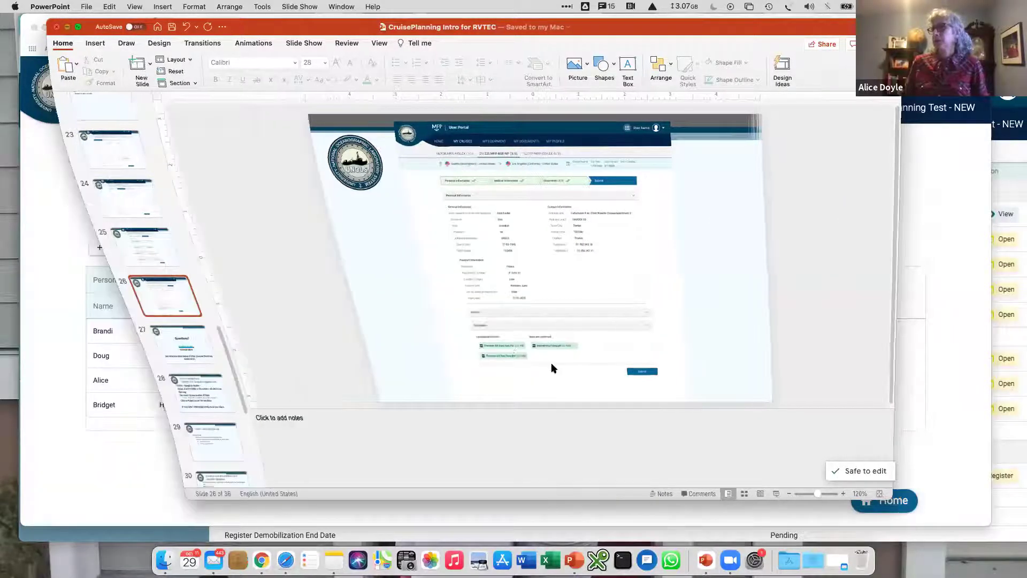
Open the Research Planning tool from the Scientist Portal and place a sampling station in the Pacific west of the US coast
{"action": "left_click", "coordinate": [854, 78]}
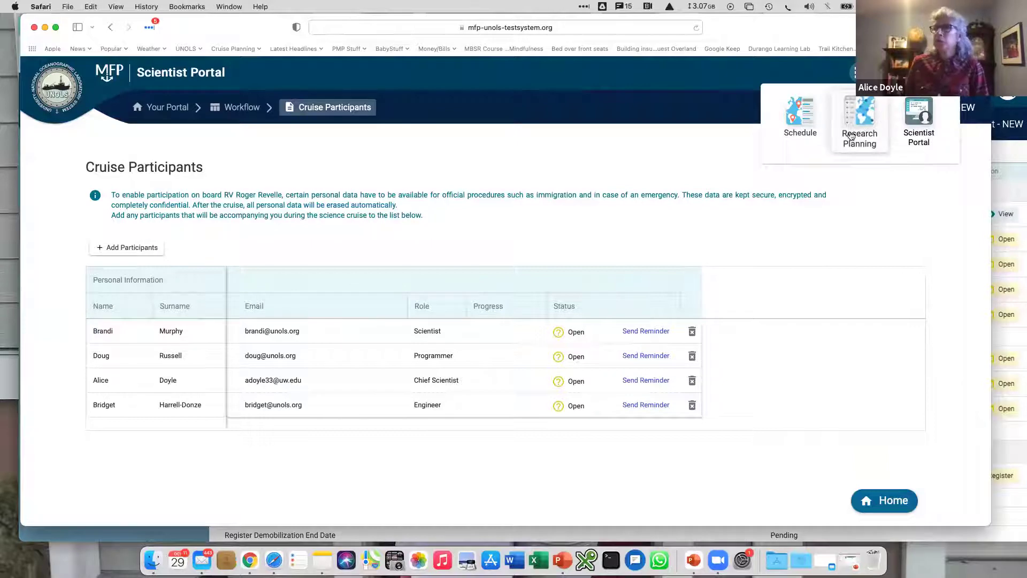
{"action": "left_click", "coordinate": [857, 109]}
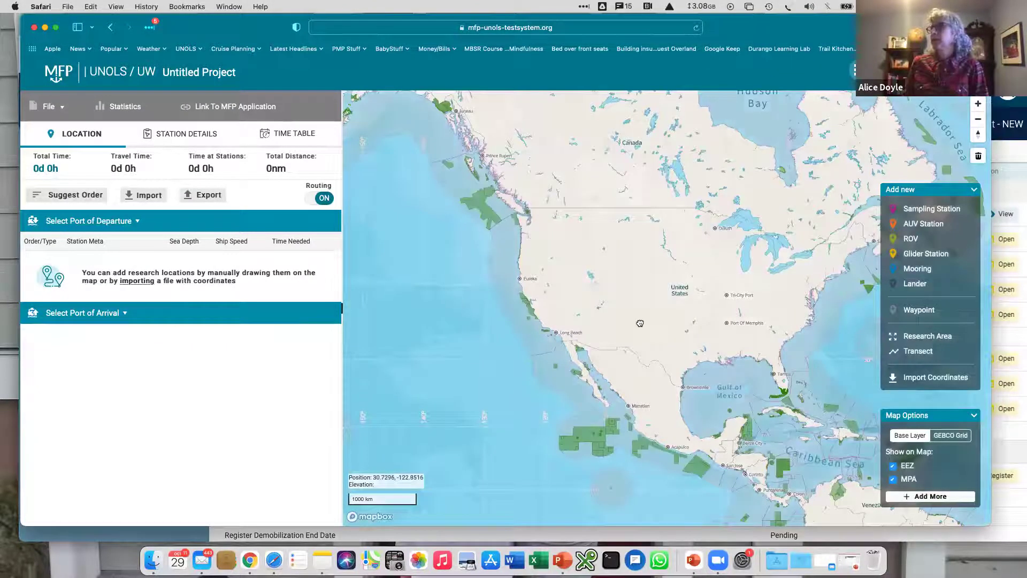
{"action": "left_click_drag", "start_coordinate": [665, 362], "coordinate": [804, 373]}
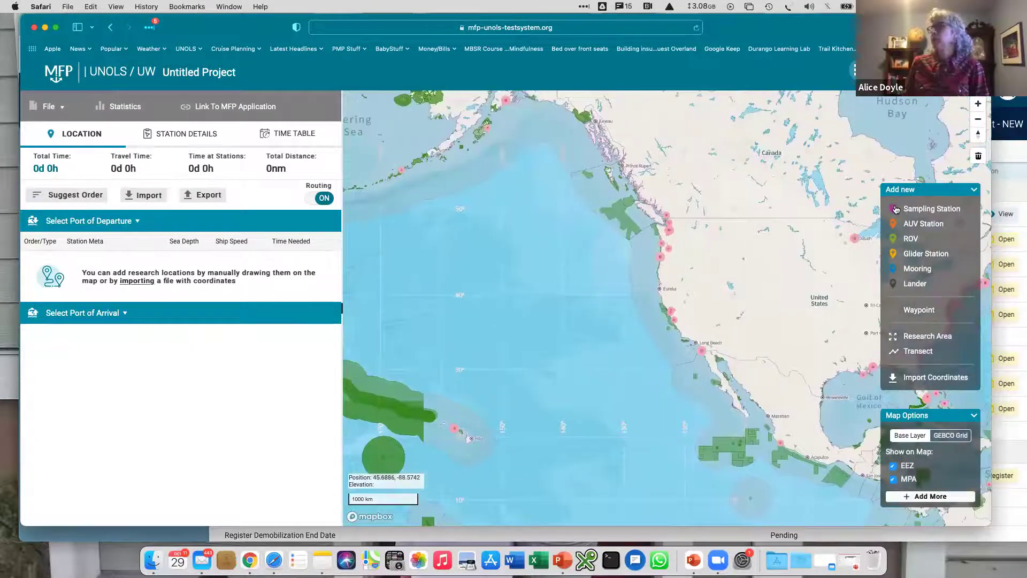
{"action": "left_click", "coordinate": [897, 209]}
{"action": "left_click", "coordinate": [574, 305]}
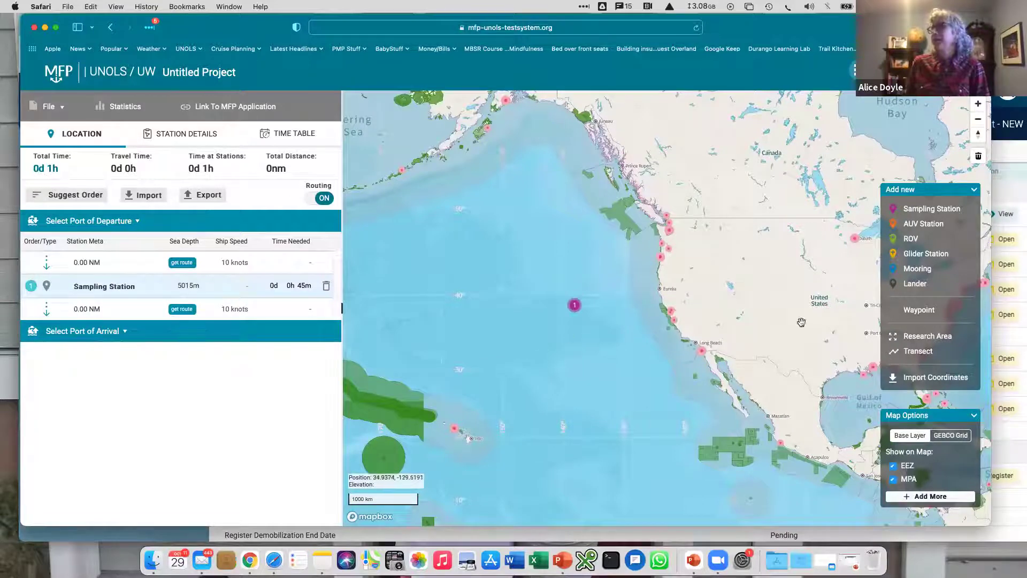
Add two more sampling stations south and southeast of the first one, and a mooring southwest of the third station
{"action": "left_click", "coordinate": [894, 208]}
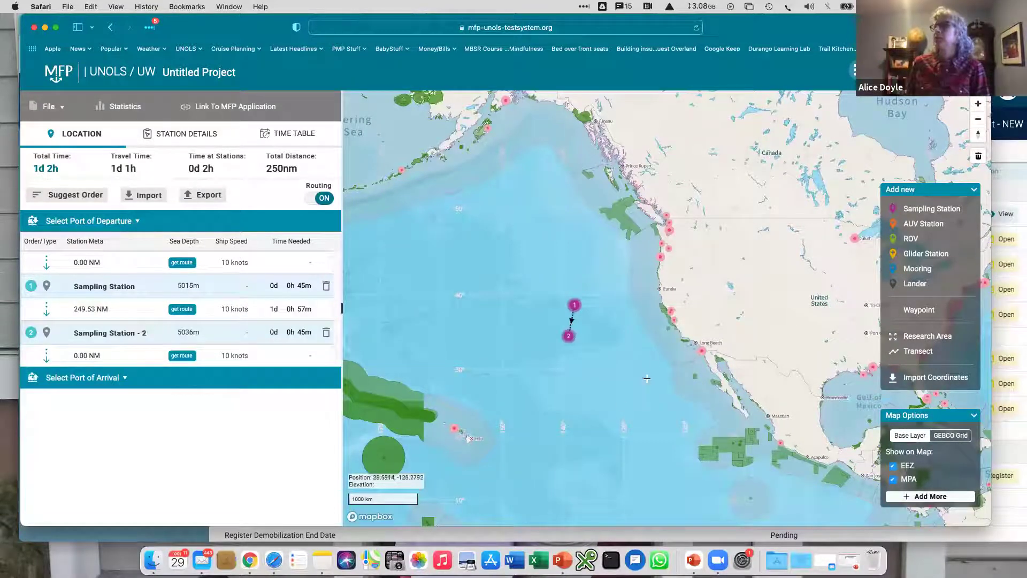
{"action": "left_click", "coordinate": [608, 372]}
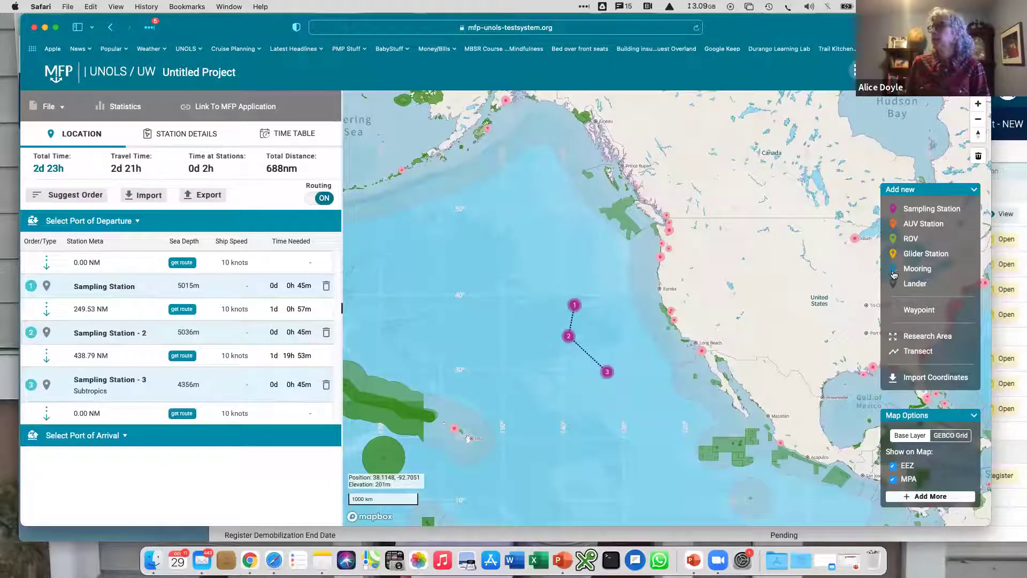
{"action": "left_click", "coordinate": [593, 400]}
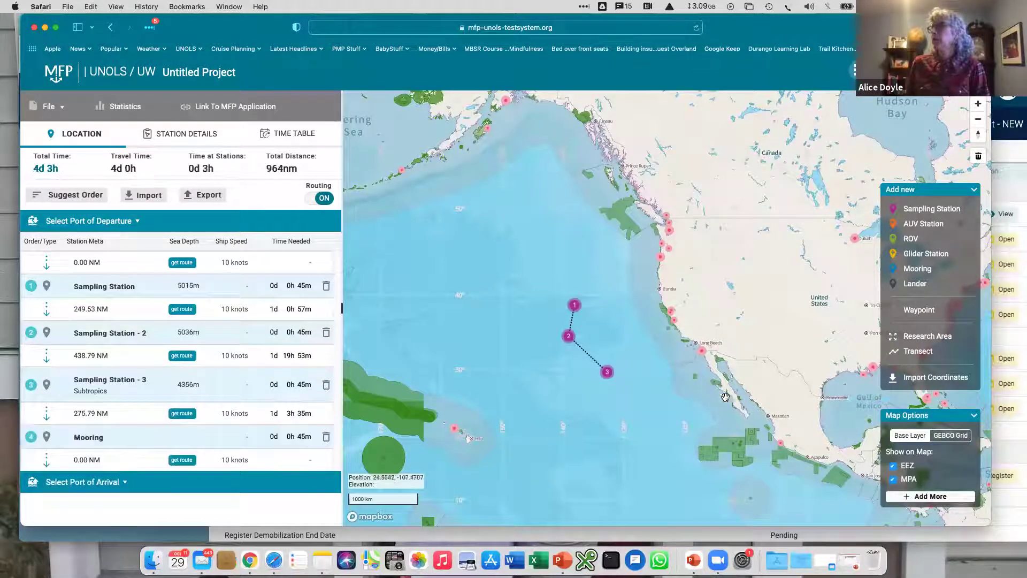
Draw a four-point transect that starts east of the mooring, heads south and ends southwest of Mexico
{"action": "left_click", "coordinate": [906, 351]}
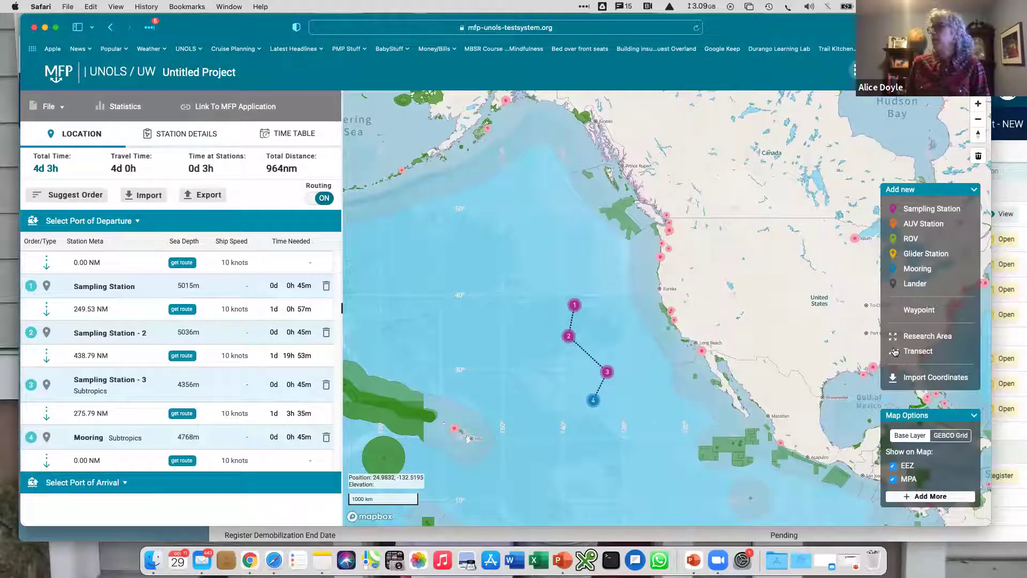
{"action": "left_click", "coordinate": [627, 396]}
{"action": "left_click", "coordinate": [634, 457]}
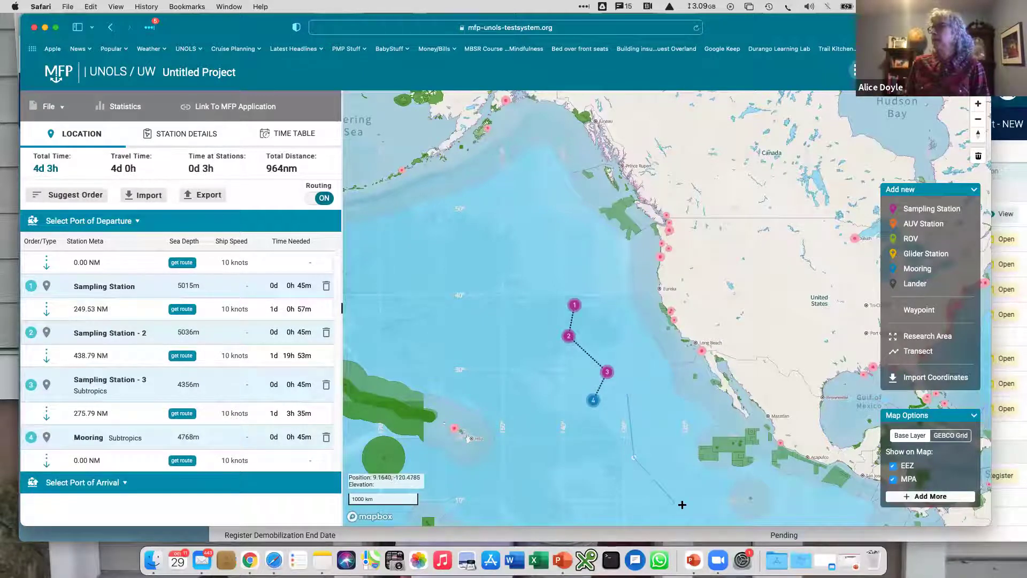
{"action": "left_click", "coordinate": [683, 505]}
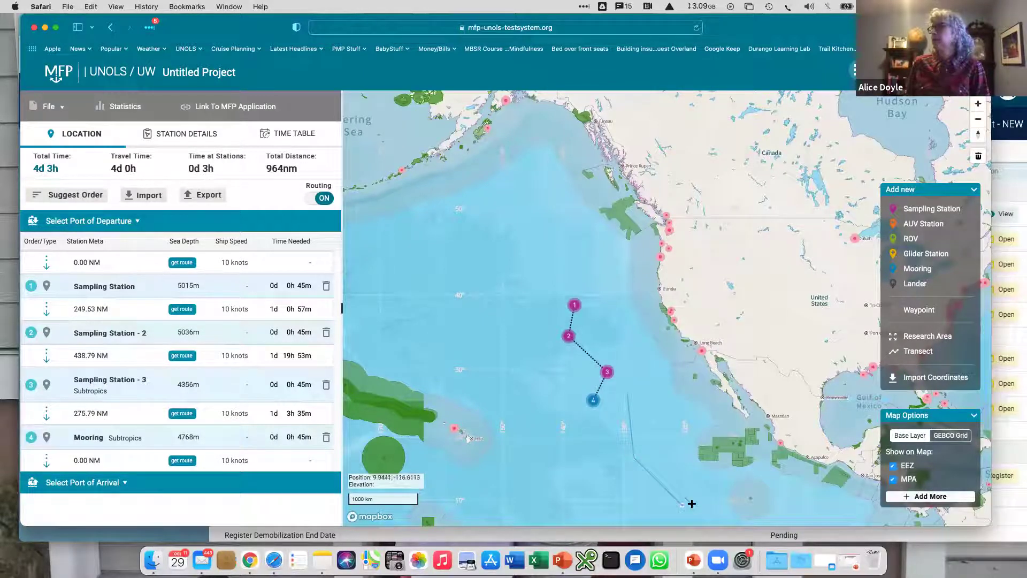
{"action": "double_click", "coordinate": [717, 493]}
Draw a five-point research area in the Pacific southeast of Hawaii, west of the transect
{"action": "left_click", "coordinate": [893, 341]}
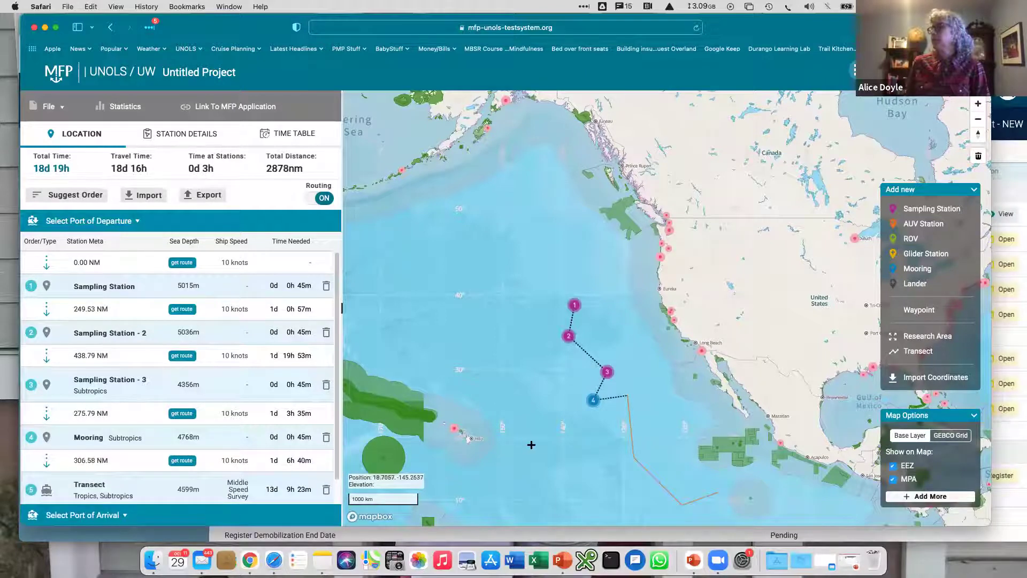
{"action": "left_click", "coordinate": [539, 447]}
{"action": "left_click", "coordinate": [475, 490]}
{"action": "left_click", "coordinate": [624, 515]}
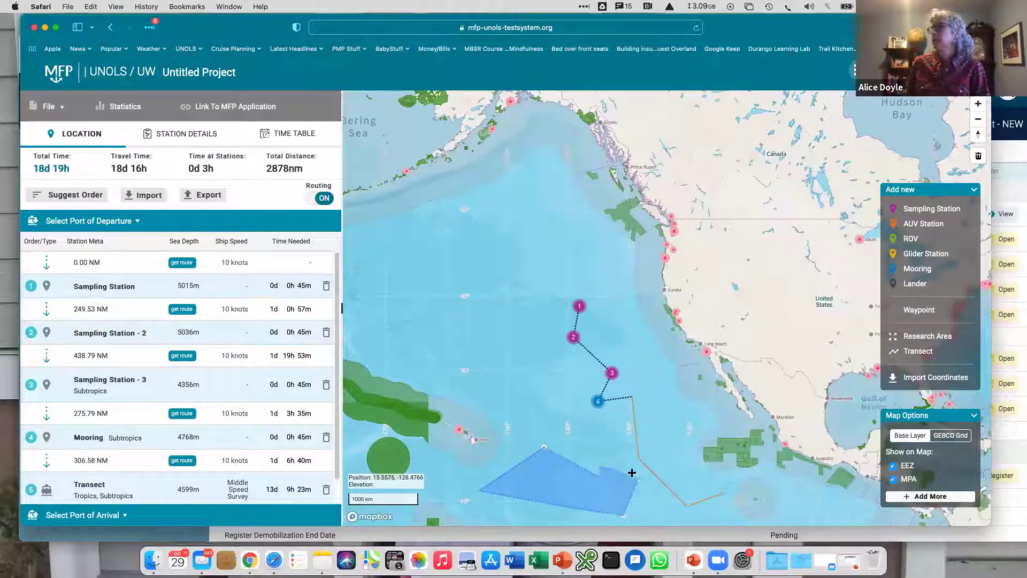
{"action": "left_click", "coordinate": [637, 478]}
{"action": "double_click", "coordinate": [612, 447]}
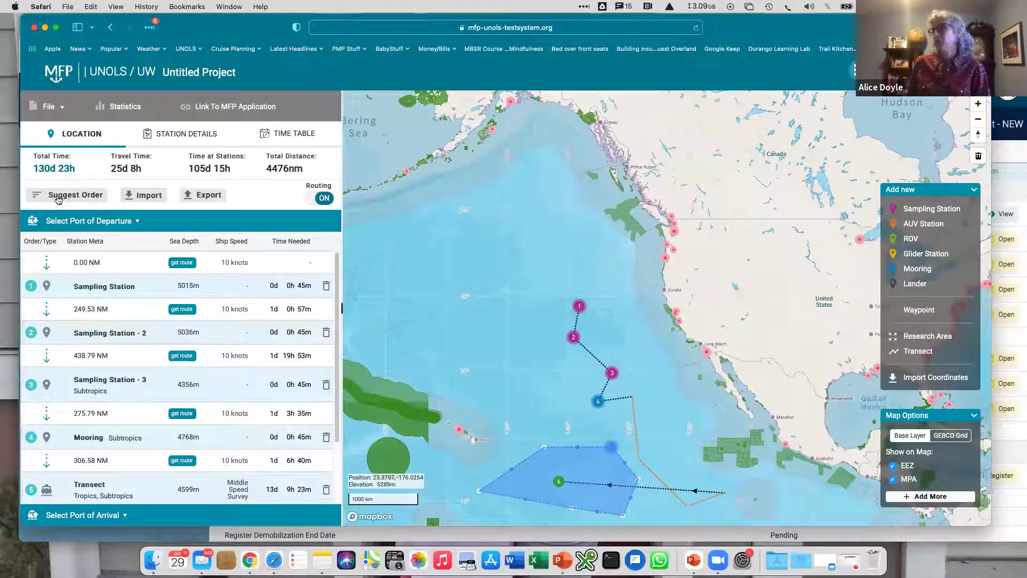
{"action": "left_click", "coordinate": [101, 204]}
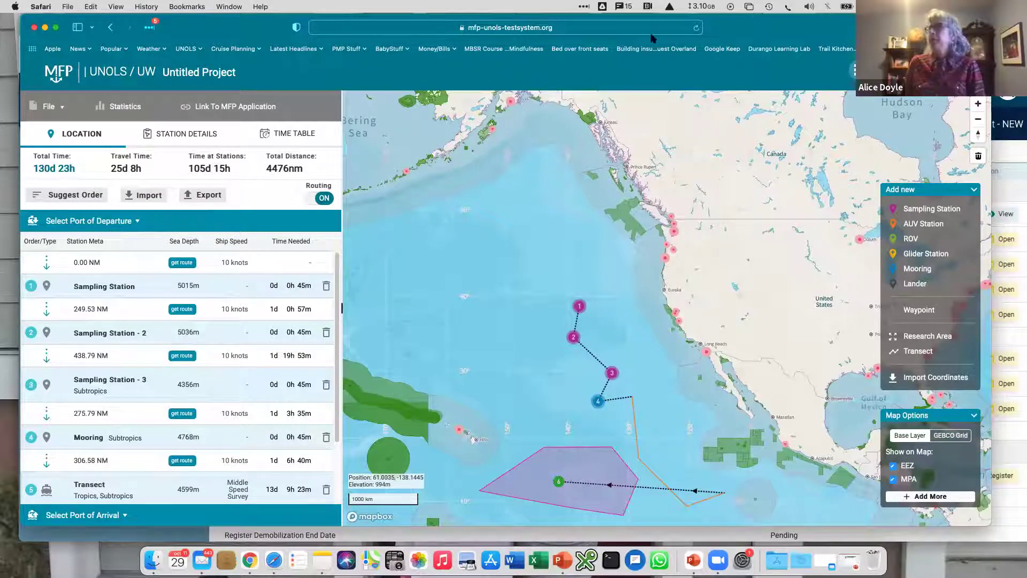
Switch to PowerPoint and show slide 27, Questions?, of CruisePlanning Intro for RVTEC
{"action": "left_click", "coordinate": [694, 560]}
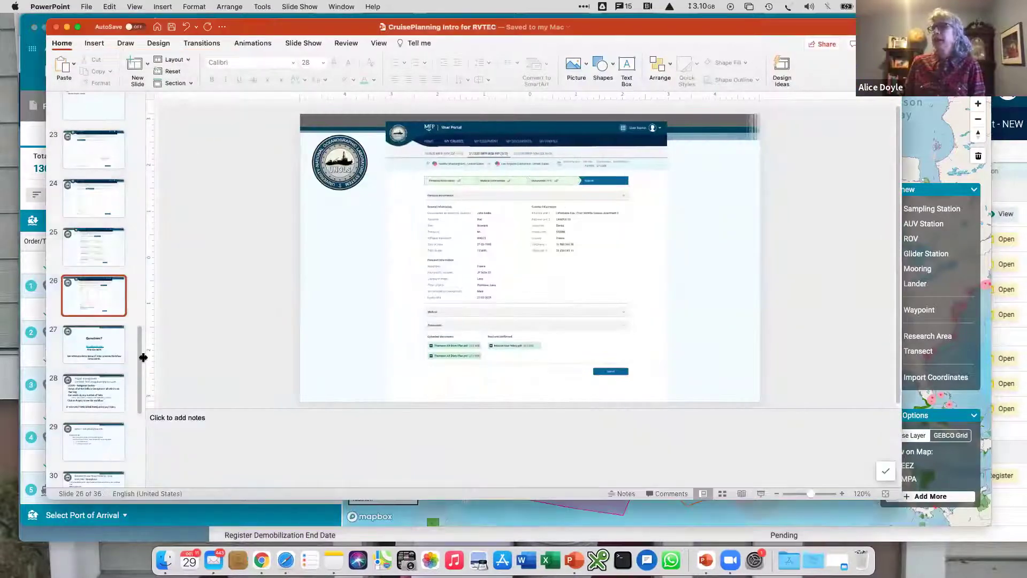
{"action": "key", "text": "Down"}
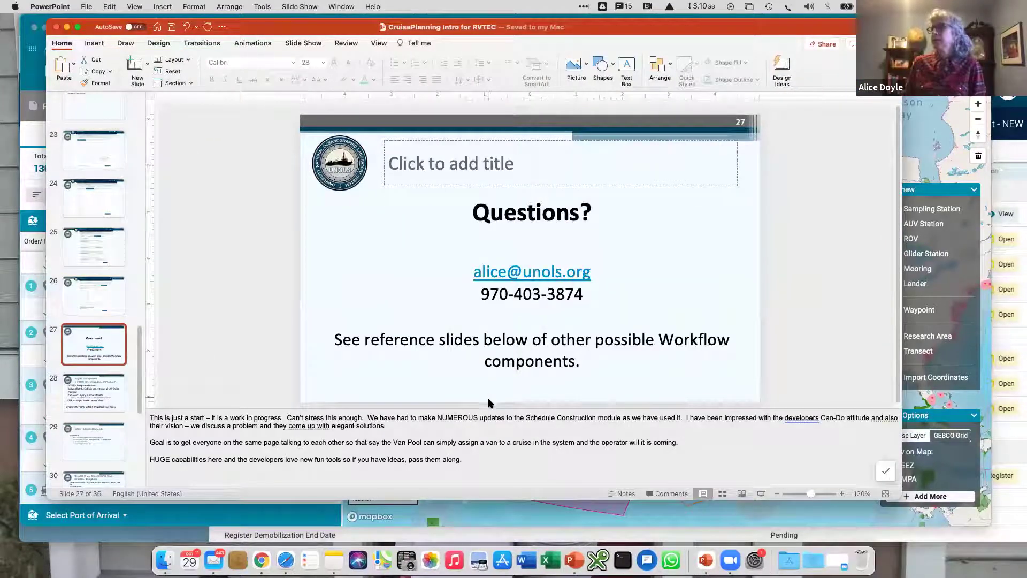
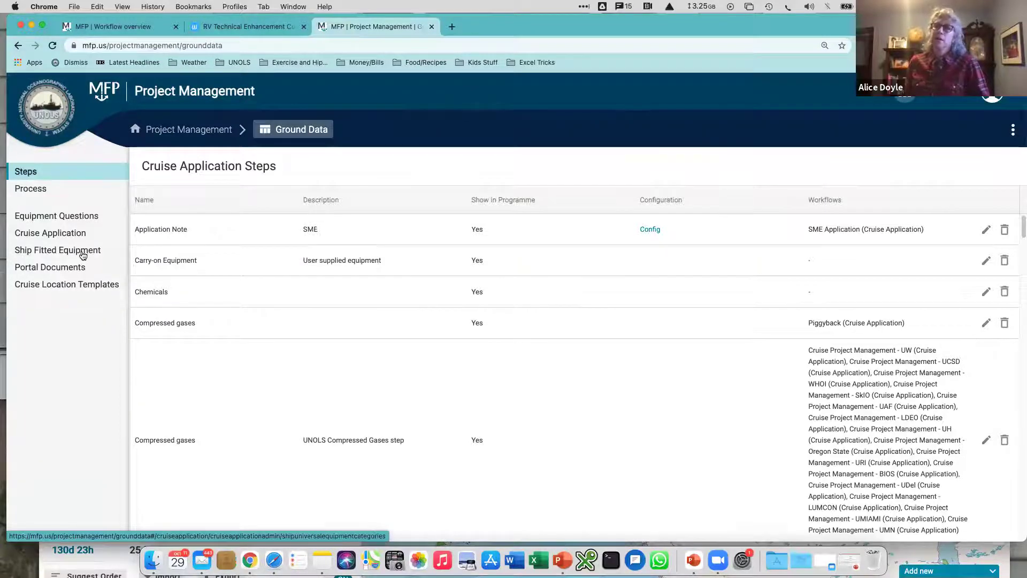
Show the Equipment Questions list in the Ground Data on the mfp.us site
{"action": "left_click", "coordinate": [82, 256]}
{"action": "left_click", "coordinate": [85, 217]}
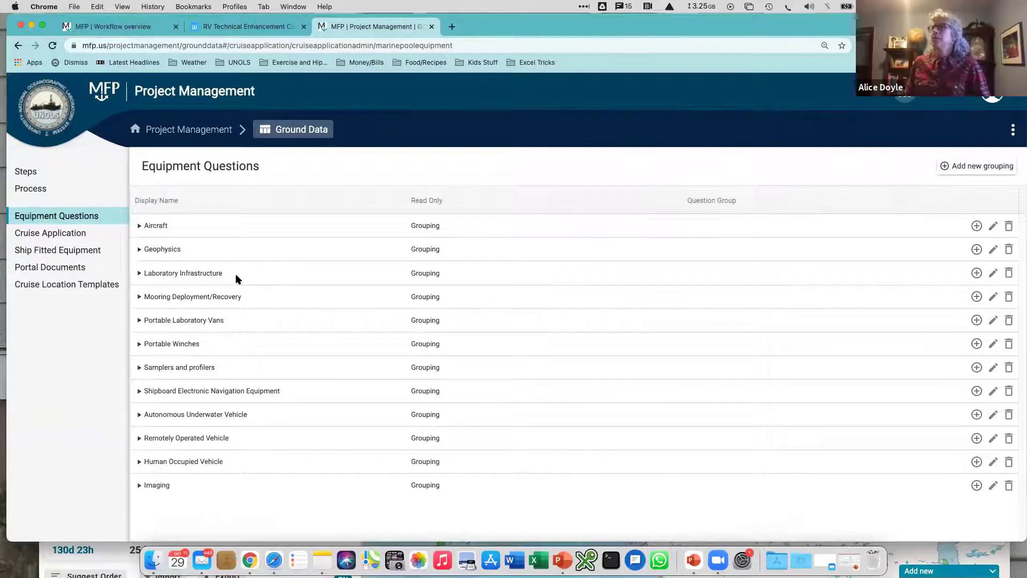
Return to the test system's workflow page, go to the Project Management overview and log out
{"action": "left_click", "coordinate": [128, 29]}
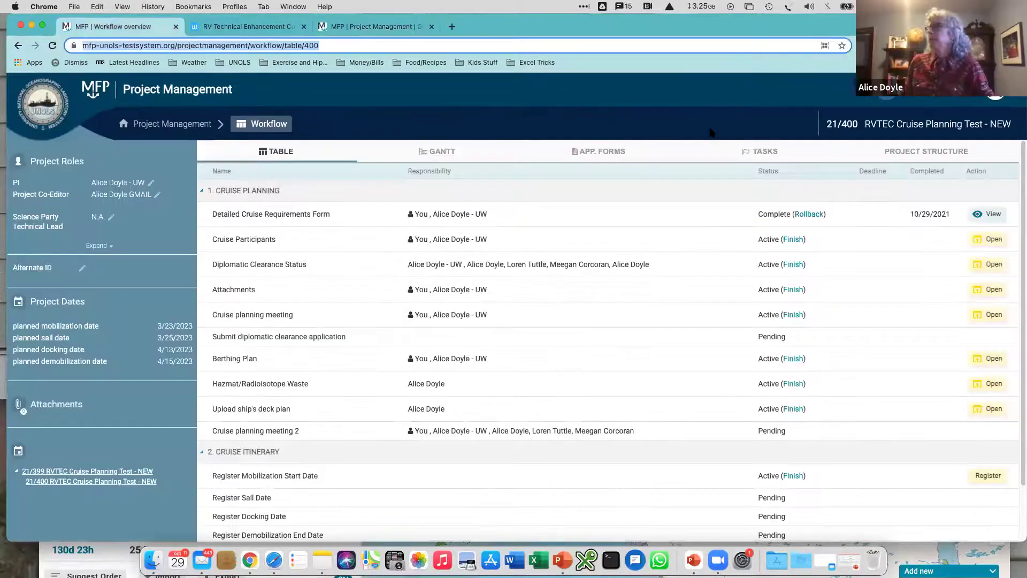
{"action": "left_click", "coordinate": [995, 93]}
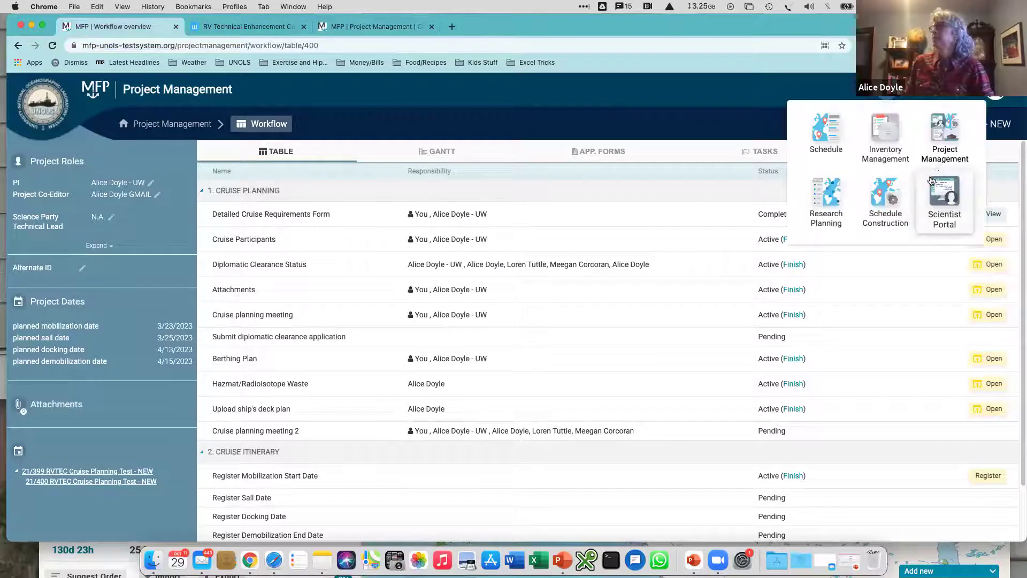
{"action": "left_click", "coordinate": [945, 133]}
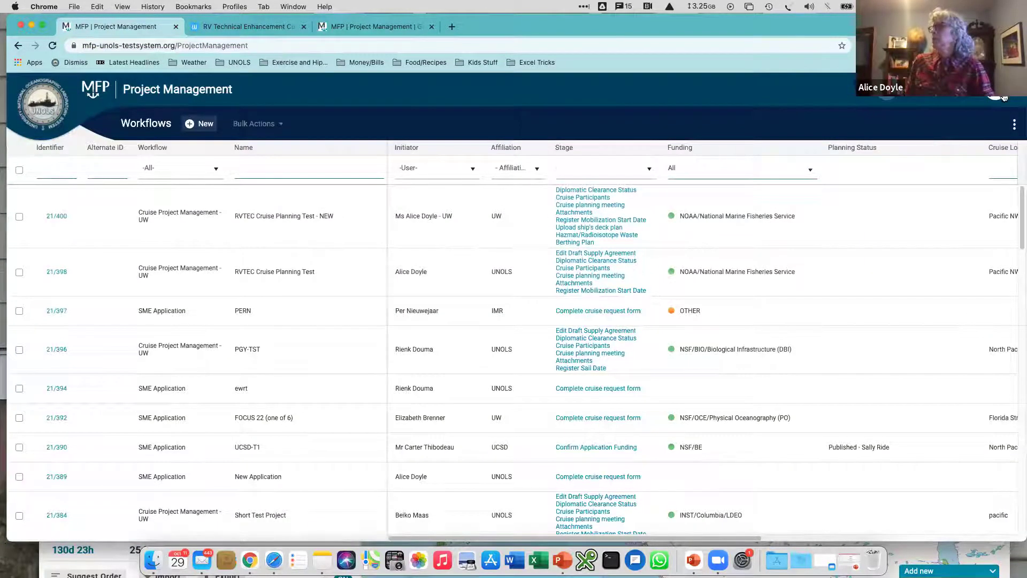
{"action": "left_click", "coordinate": [977, 98]}
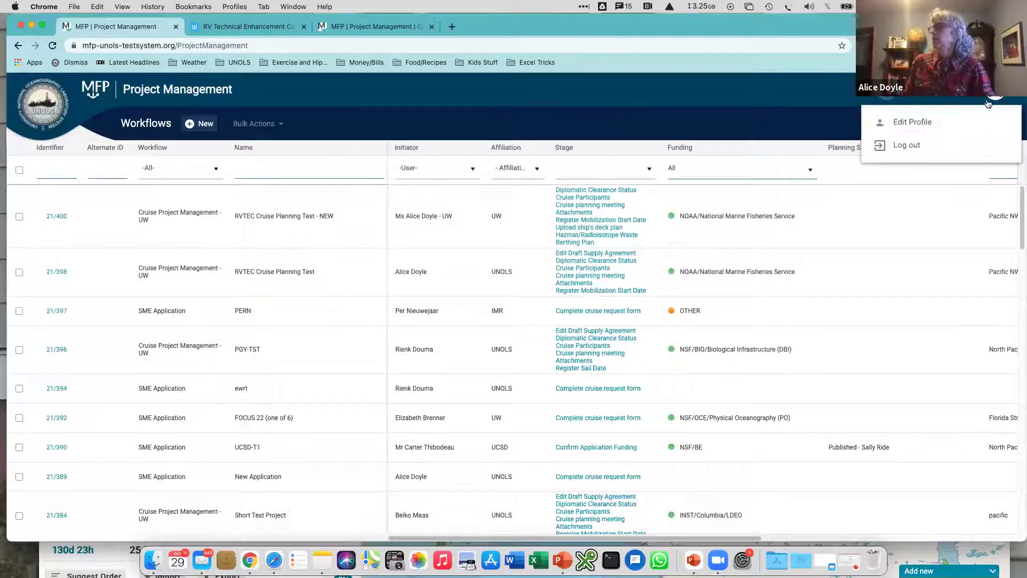
{"action": "left_click", "coordinate": [914, 140]}
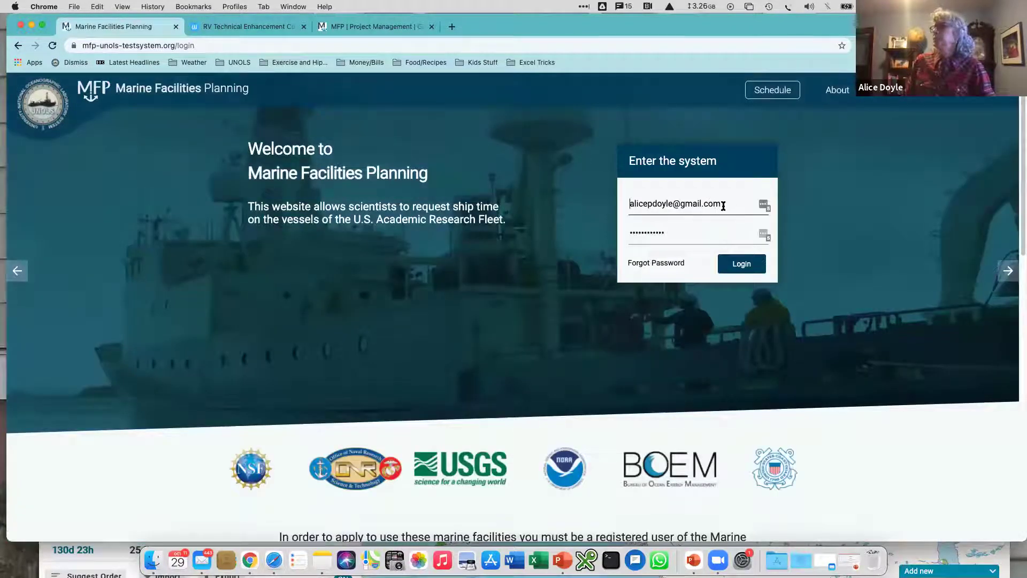
Log in to the test system by filling in the saved UNOLS account's e-mail and password
{"action": "left_click_drag", "start_coordinate": [725, 206], "coordinate": [703, 206]}
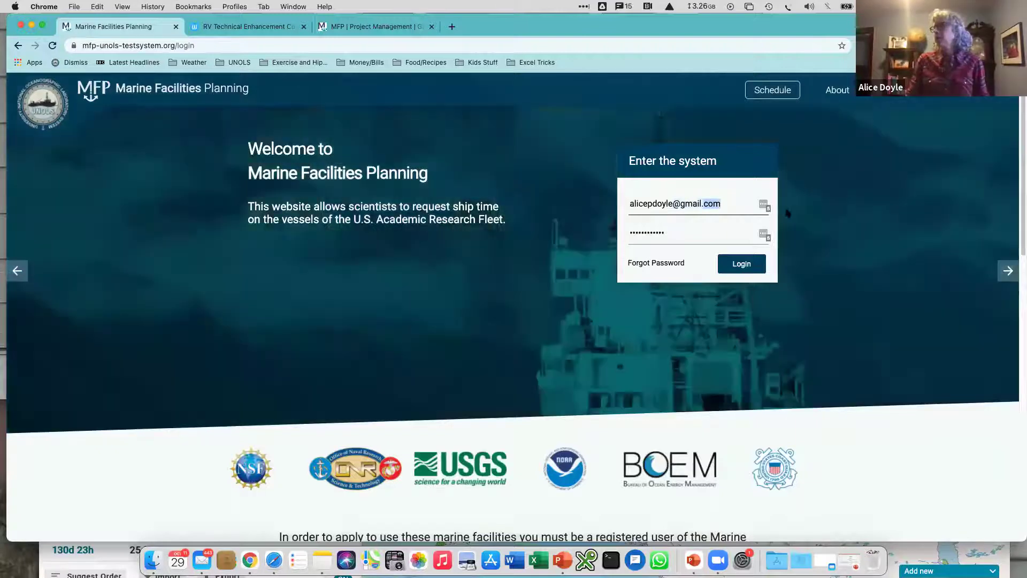
{"action": "left_click", "coordinate": [764, 206]}
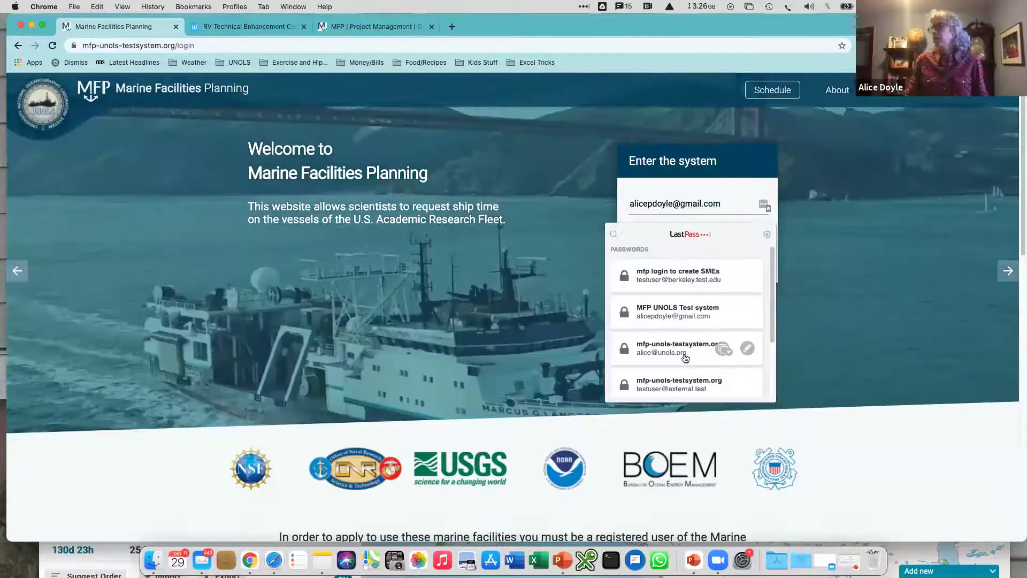
{"action": "left_click", "coordinate": [690, 351]}
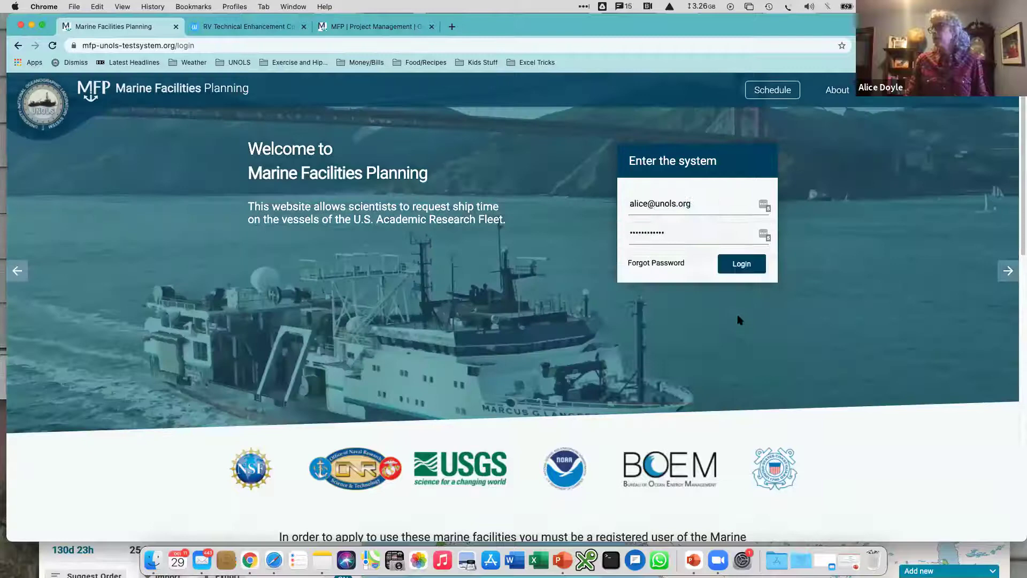
{"action": "left_click", "coordinate": [743, 264]}
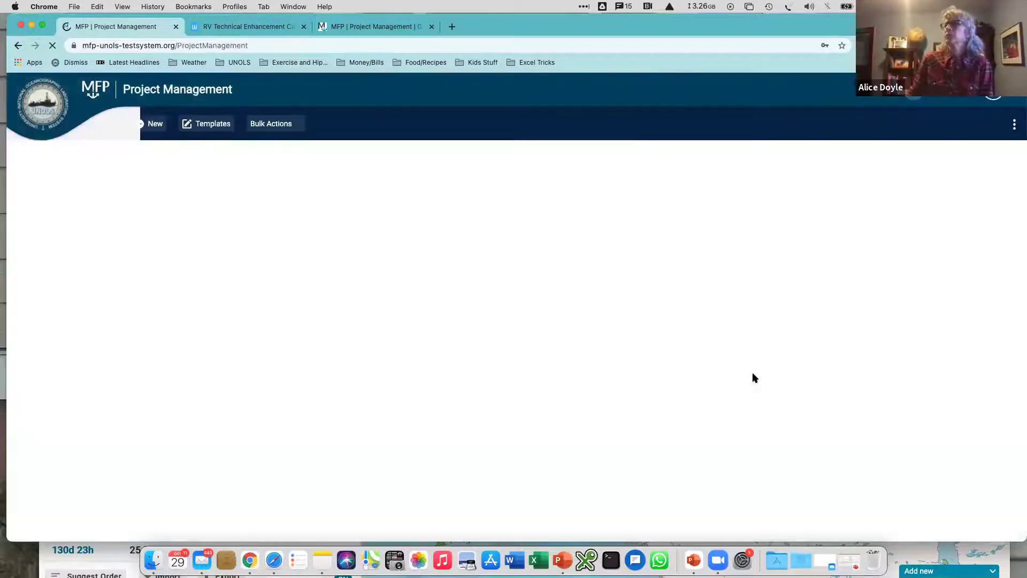
Open the Equipment Questions list in the test system's Project Management Ground Data
{"action": "left_click", "coordinate": [917, 99]}
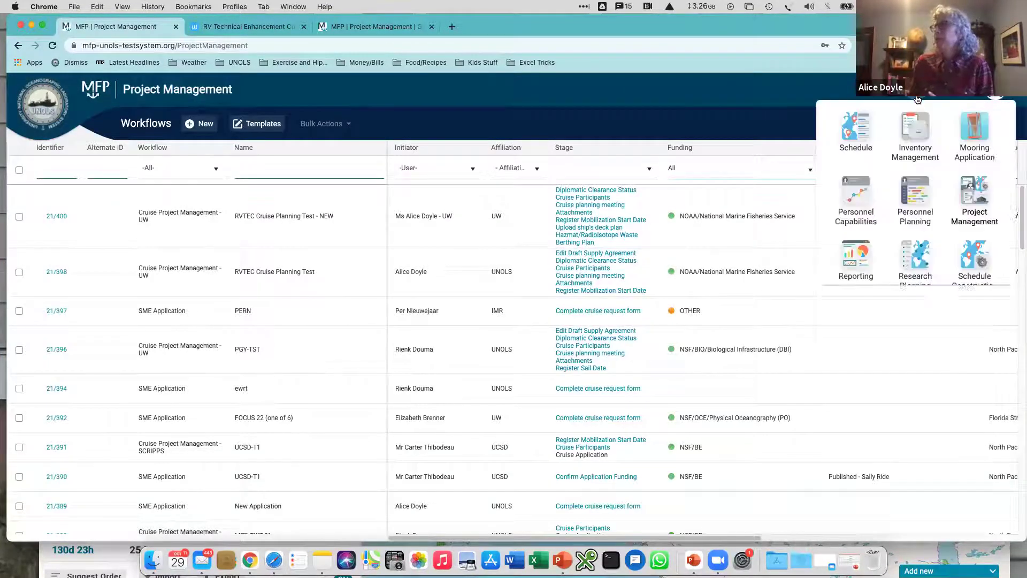
{"action": "left_click", "coordinate": [477, 124]}
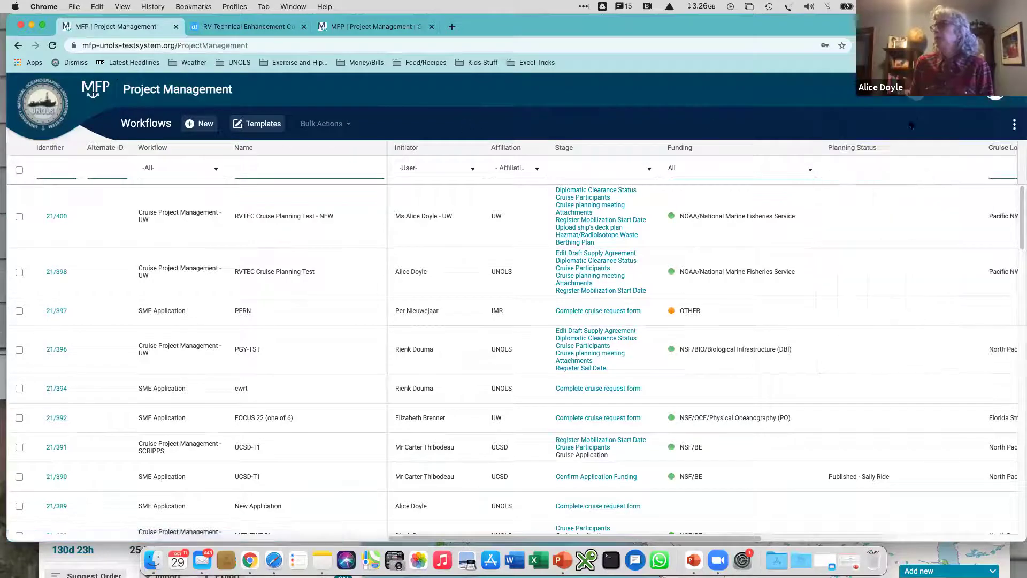
{"action": "left_click", "coordinate": [1015, 125]}
{"action": "left_click", "coordinate": [968, 185]}
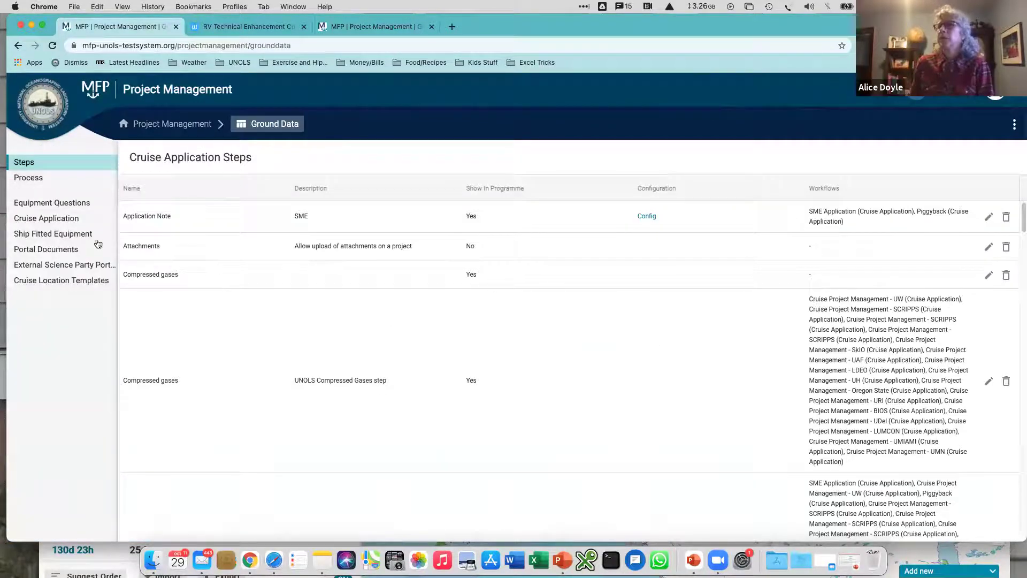
{"action": "left_click", "coordinate": [48, 204]}
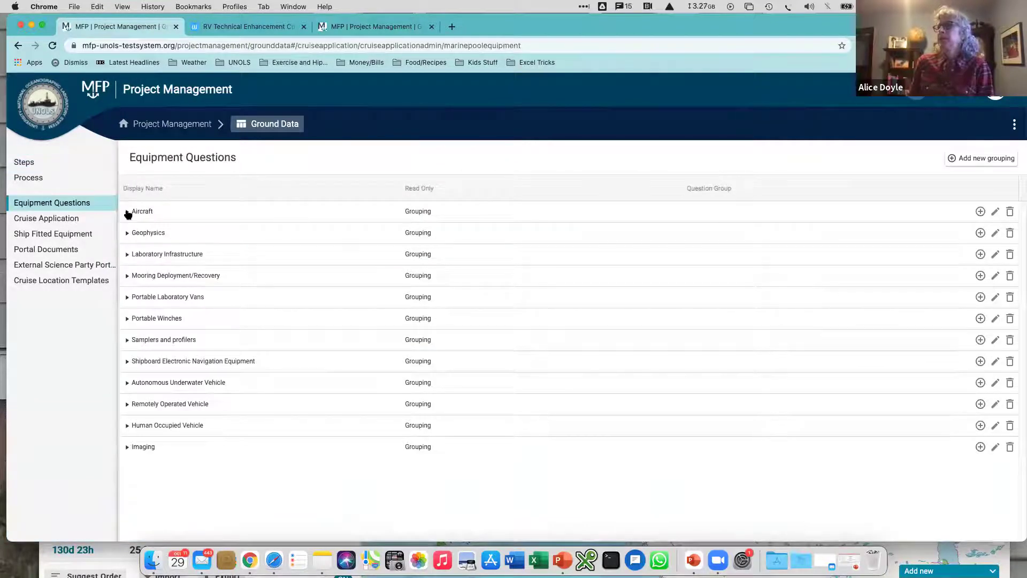
Expand Aircraft, view the first Manned Aircraft question group and its workflow choices, and close it without saving
{"action": "left_click", "coordinate": [127, 212]}
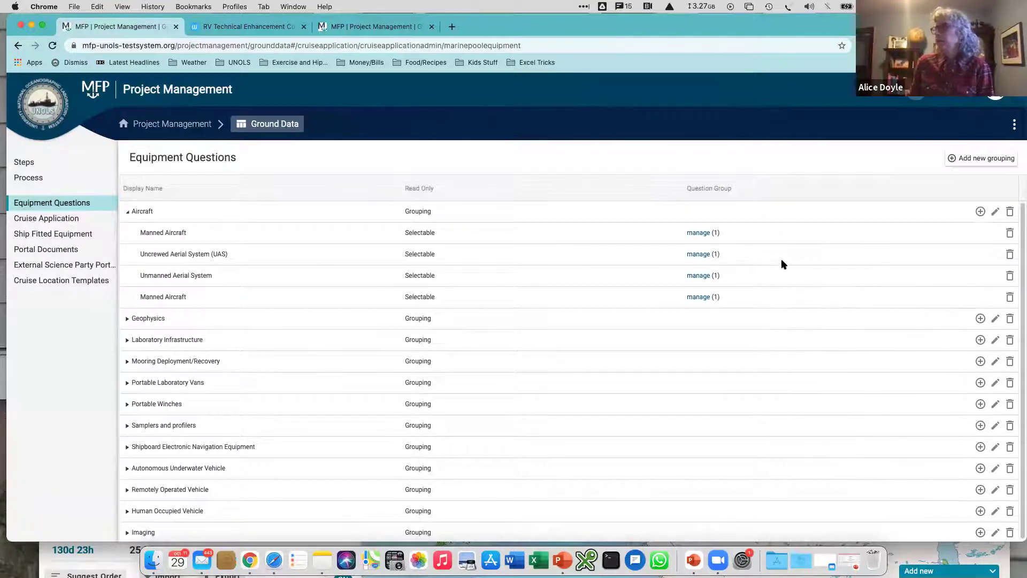
{"action": "left_click", "coordinate": [703, 232]}
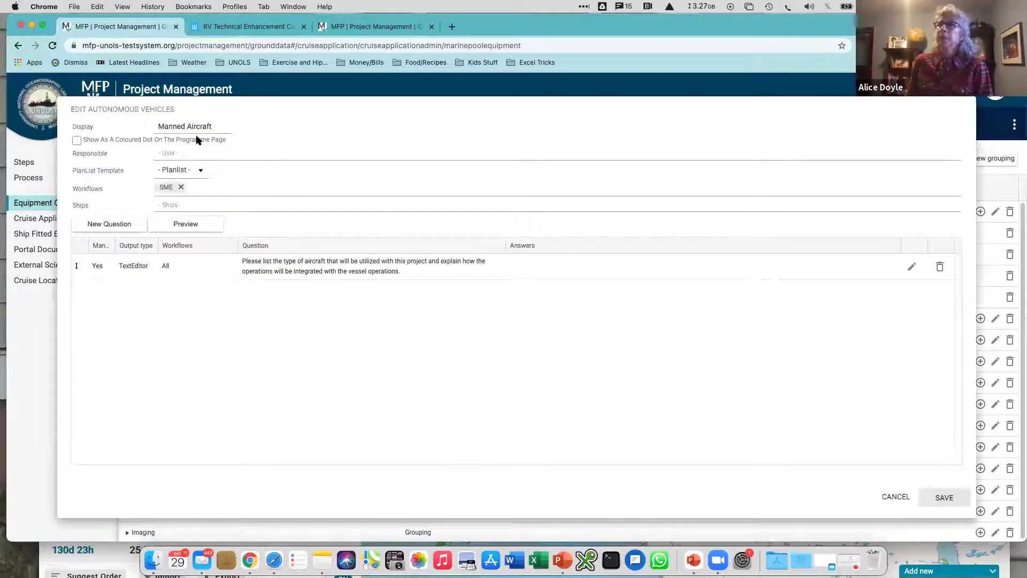
{"action": "left_click", "coordinate": [203, 185]}
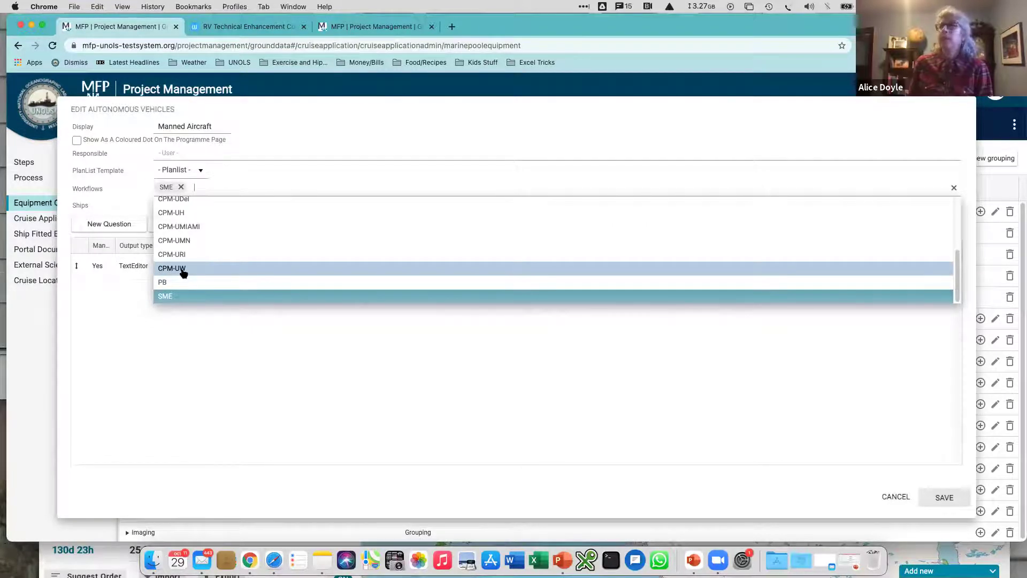
{"action": "left_click", "coordinate": [252, 170]}
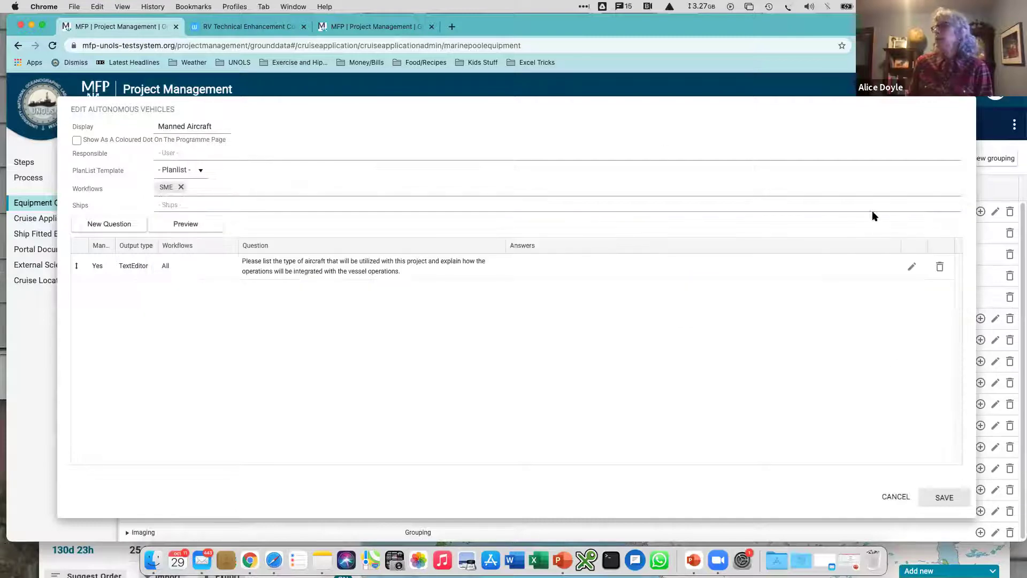
{"action": "left_click", "coordinate": [896, 498]}
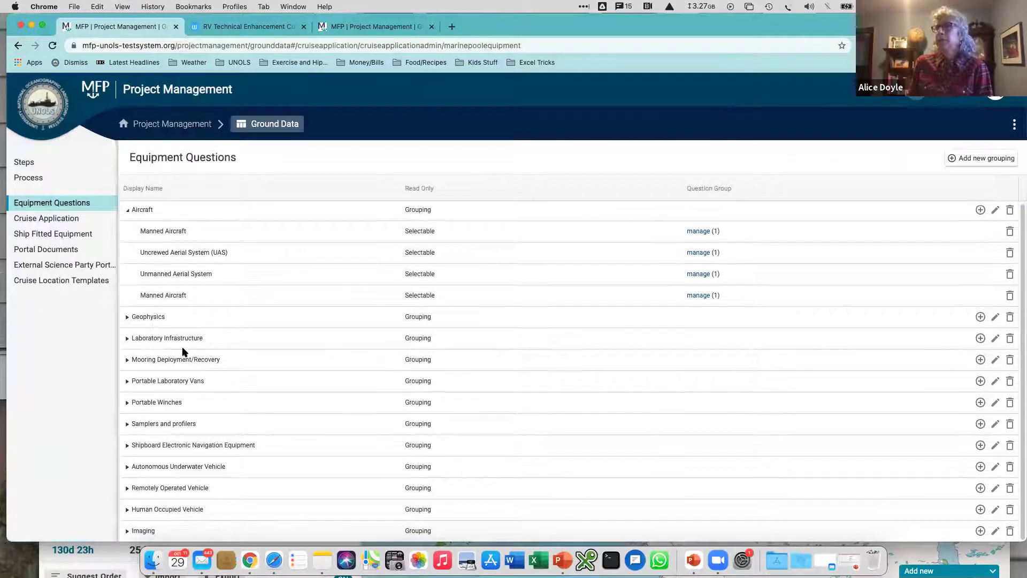
Expand the Portable Winches and Samplers and profilers groupings, including the Water Column subgroup
{"action": "left_click", "coordinate": [128, 402]}
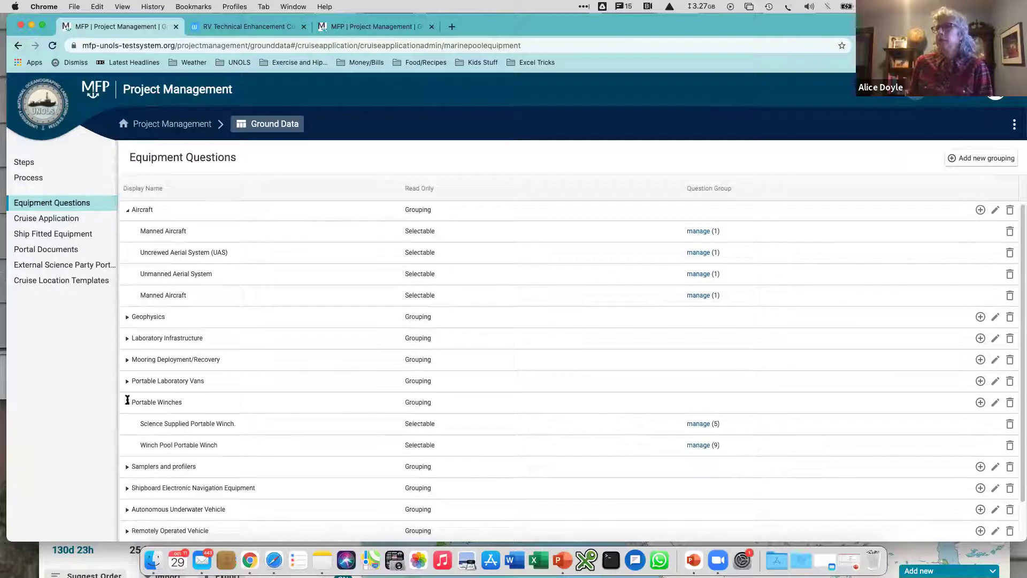
{"action": "left_click", "coordinate": [128, 468]}
{"action": "scroll", "coordinate": [181, 463], "scroll_direction": "down", "scroll_amount": 3}
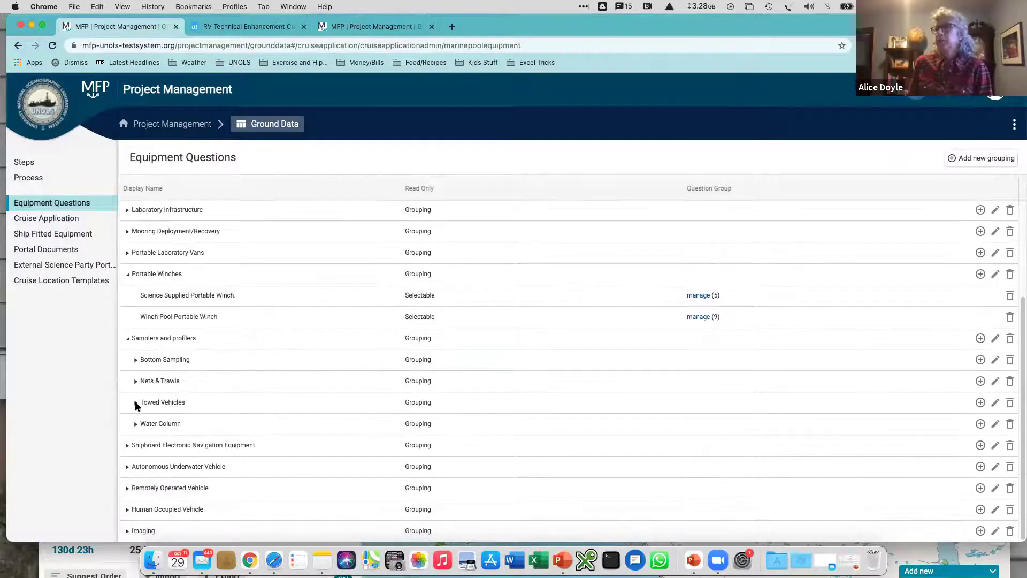
{"action": "left_click", "coordinate": [136, 424]}
{"action": "scroll", "coordinate": [170, 431], "scroll_direction": "down", "scroll_amount": 2}
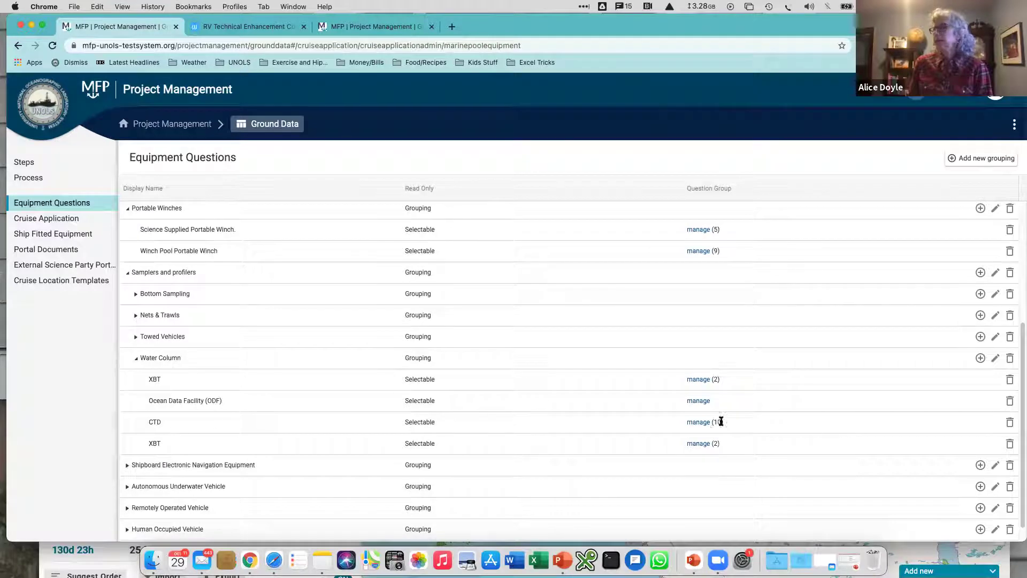
Open the CTD question group under Water Column and view its display name and the choices for the responsible user
{"action": "left_click", "coordinate": [698, 424]}
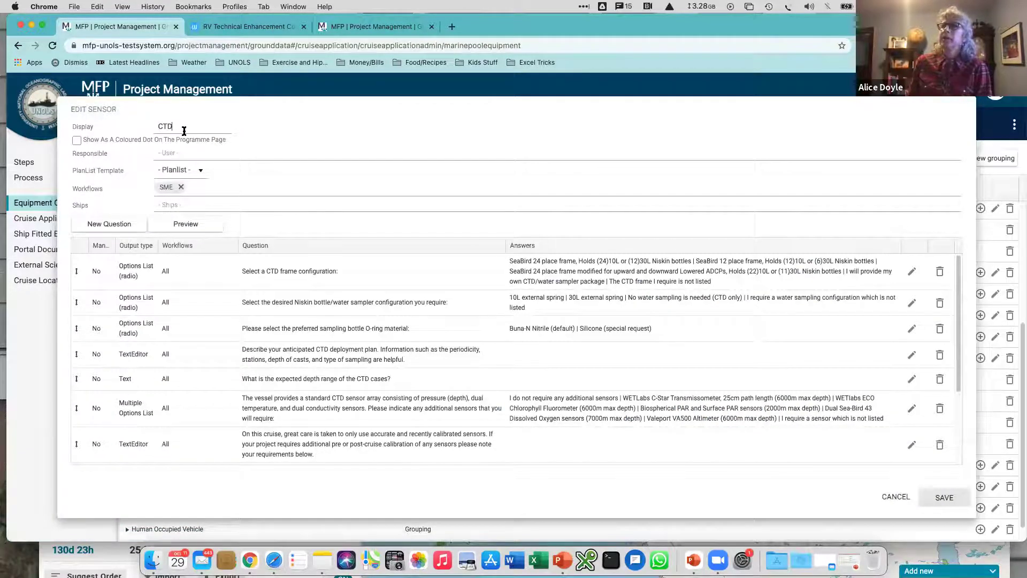
{"action": "double_click", "coordinate": [161, 126]}
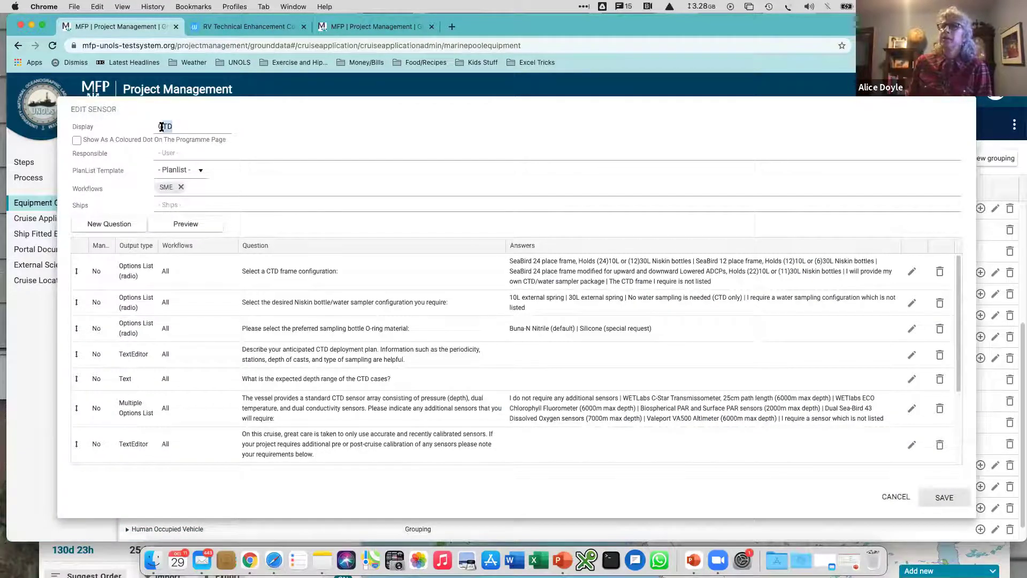
{"action": "left_click", "coordinate": [203, 153]}
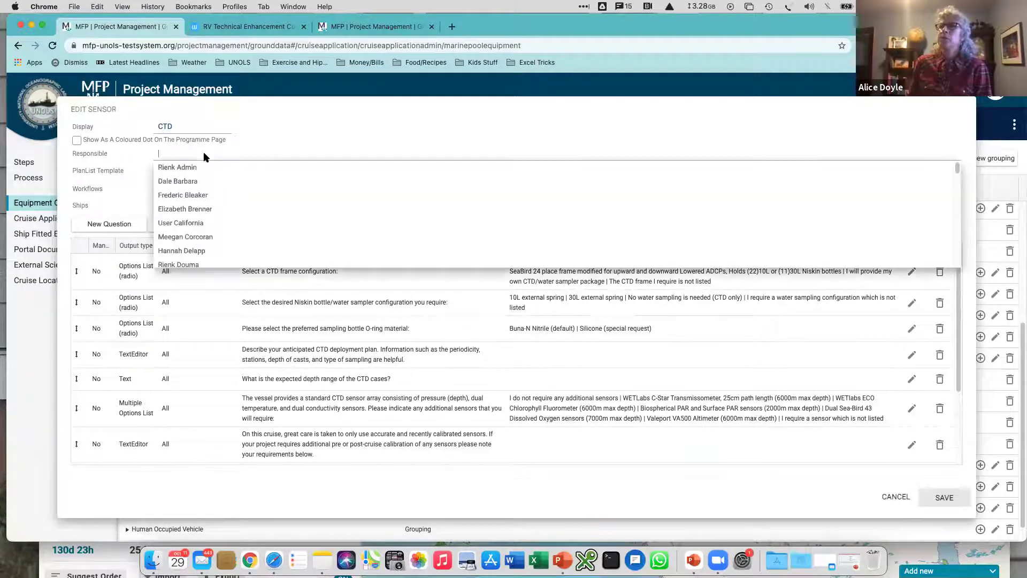
{"action": "left_click", "coordinate": [302, 139]}
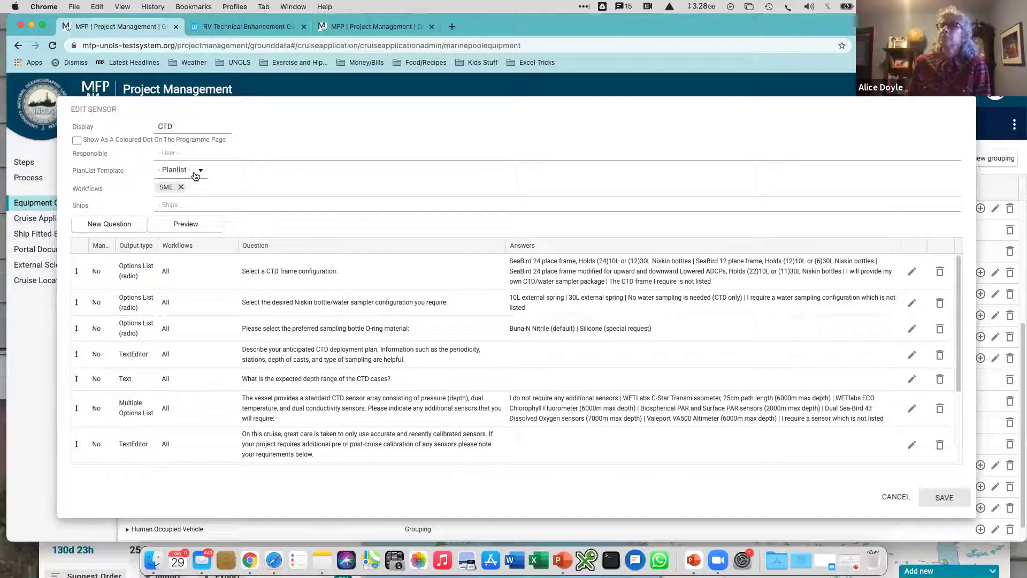
Try adding the CPM-UW workflow to the CTD question group and view the ships it can be limited to
{"action": "left_click", "coordinate": [220, 187]}
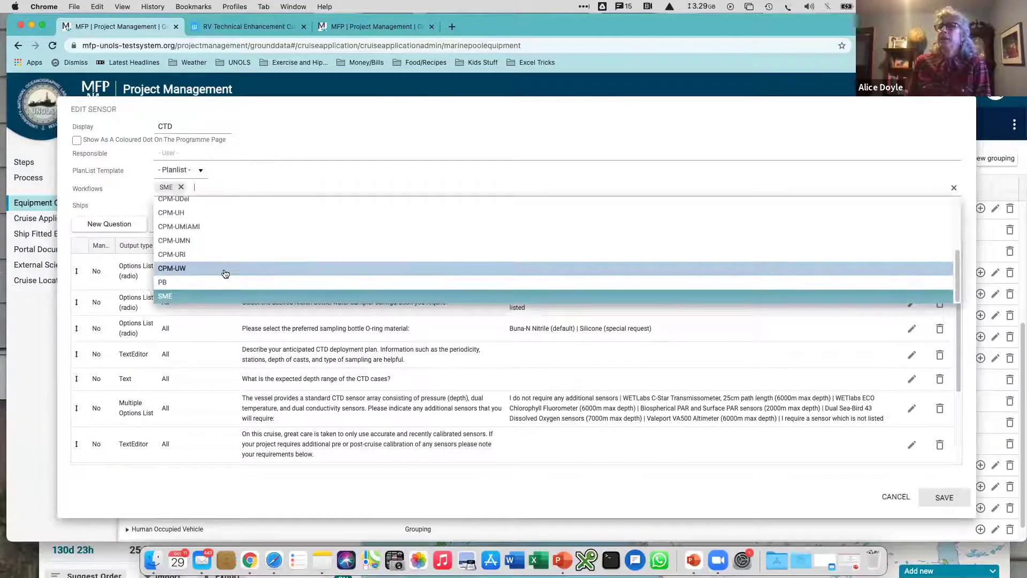
{"action": "left_click", "coordinate": [284, 268]}
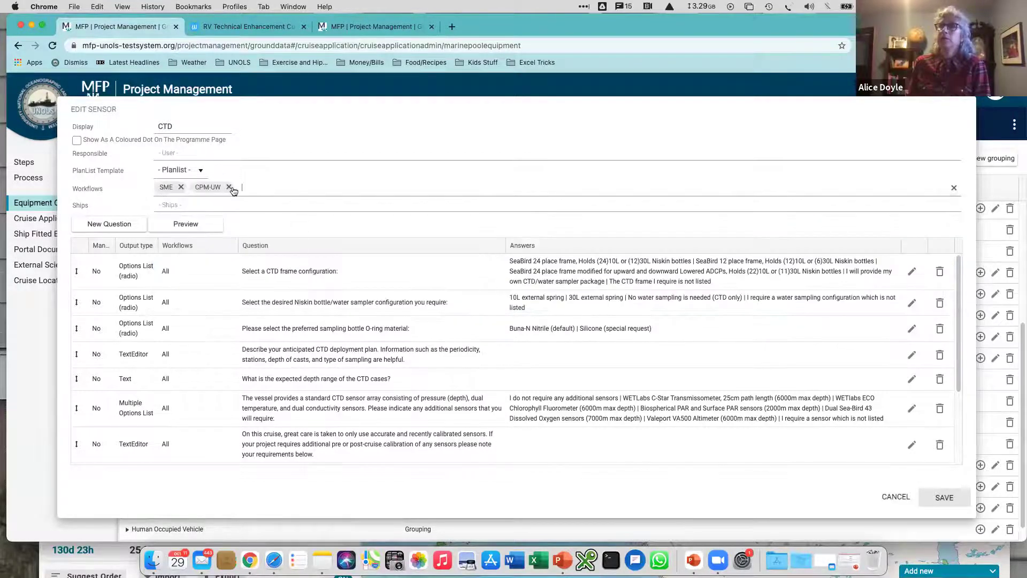
{"action": "left_click", "coordinate": [182, 204]}
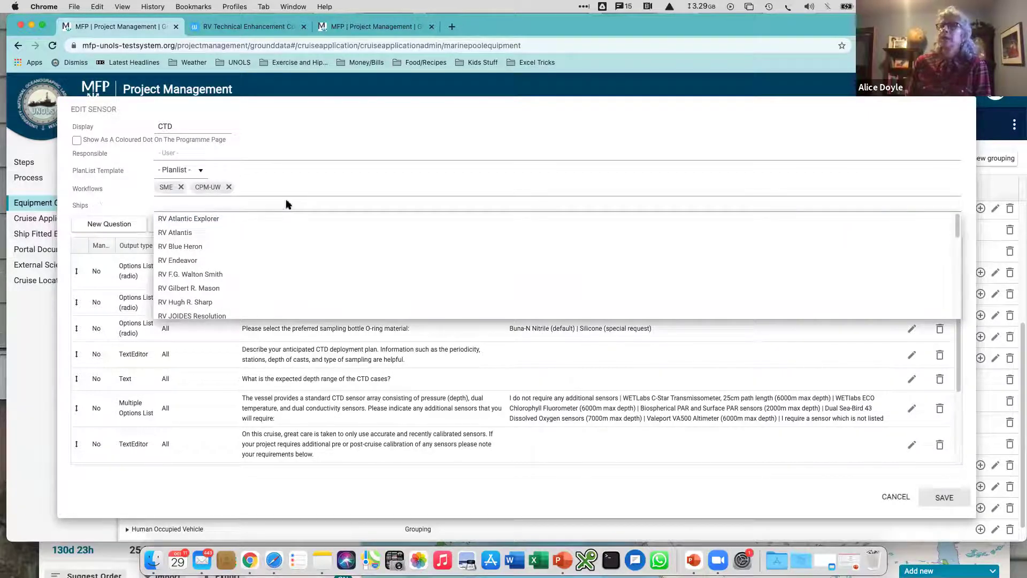
{"action": "left_click", "coordinate": [848, 132]}
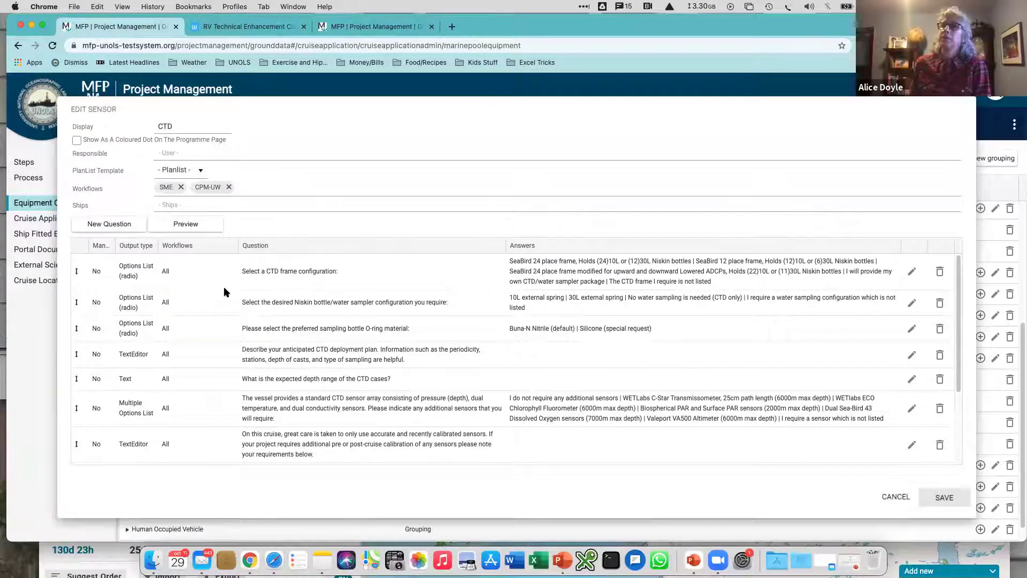
Open the CTD frame configuration question for editing and examine its note and the available output types
{"action": "left_click", "coordinate": [913, 272]}
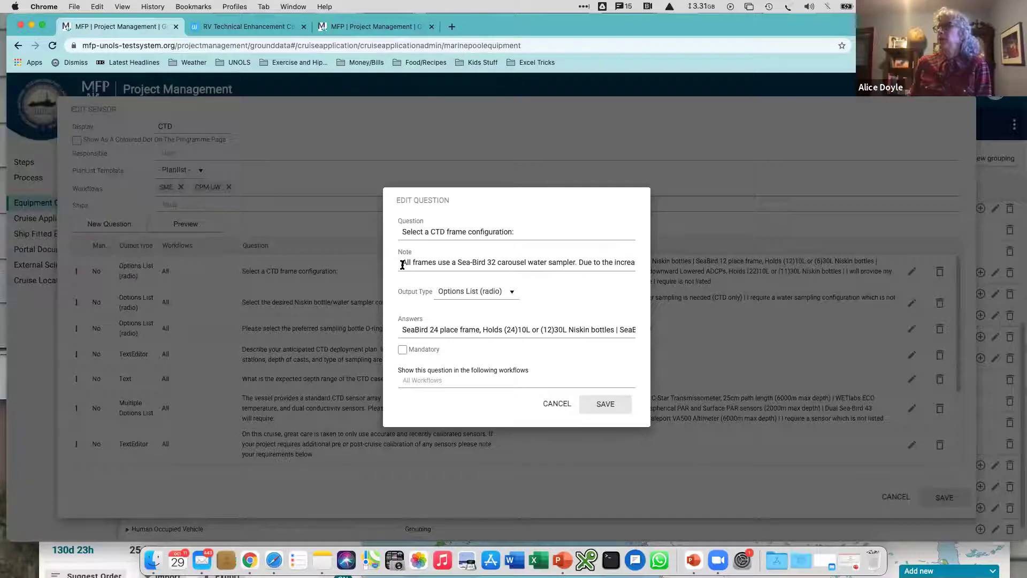
{"action": "left_click_drag", "start_coordinate": [402, 264], "coordinate": [657, 263]}
{"action": "left_click", "coordinate": [548, 289]}
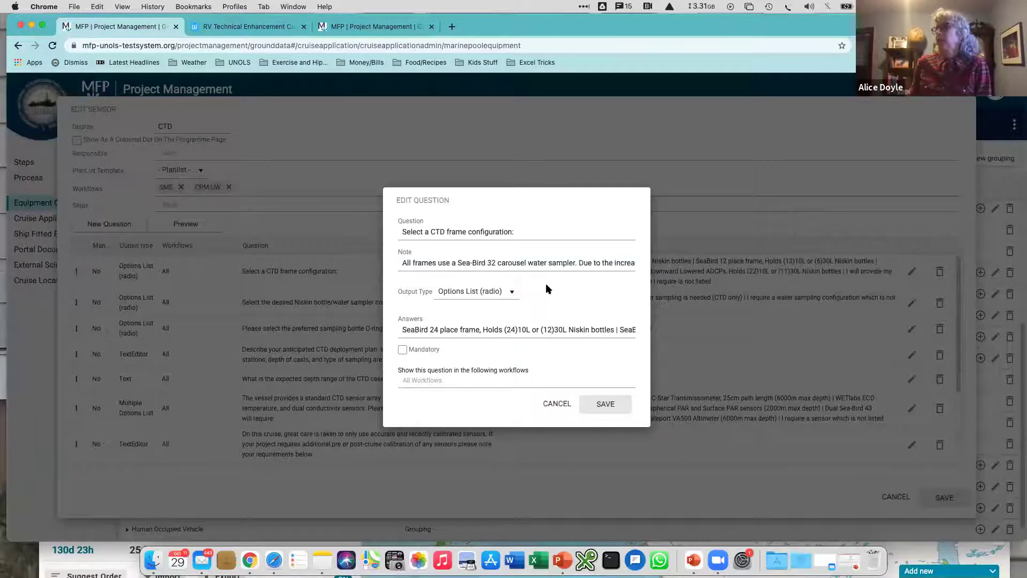
{"action": "left_click", "coordinate": [509, 293]}
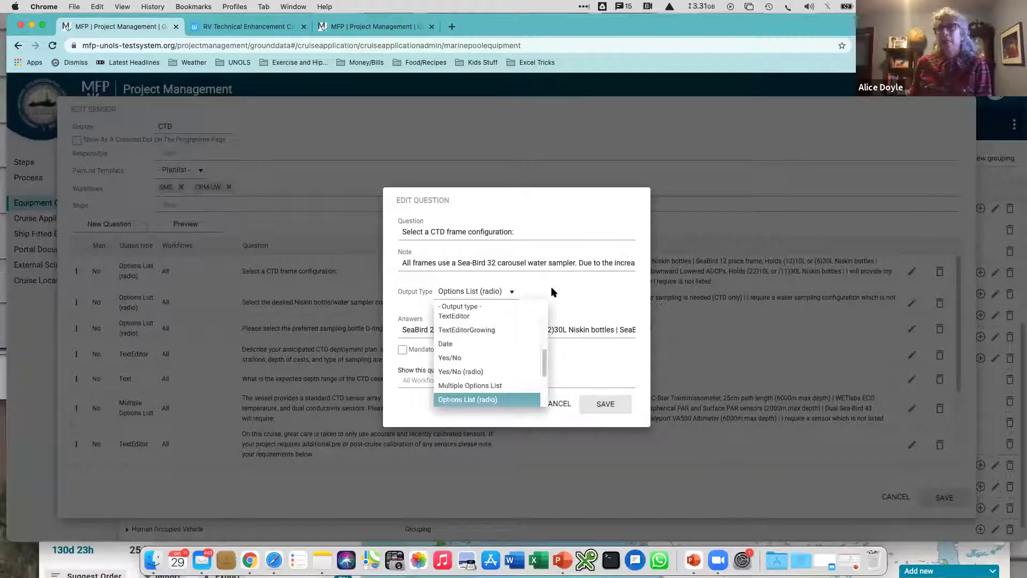
{"action": "scroll", "coordinate": [547, 358], "scroll_direction": "down", "scroll_amount": 3}
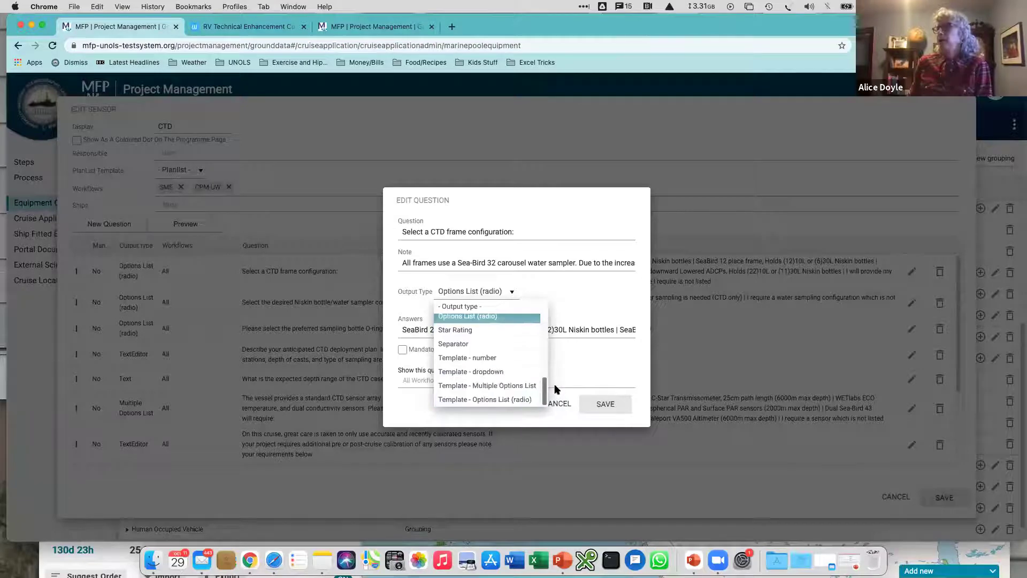
{"action": "scroll", "coordinate": [544, 347], "scroll_direction": "up", "scroll_amount": 5}
{"action": "left_click", "coordinate": [572, 301]}
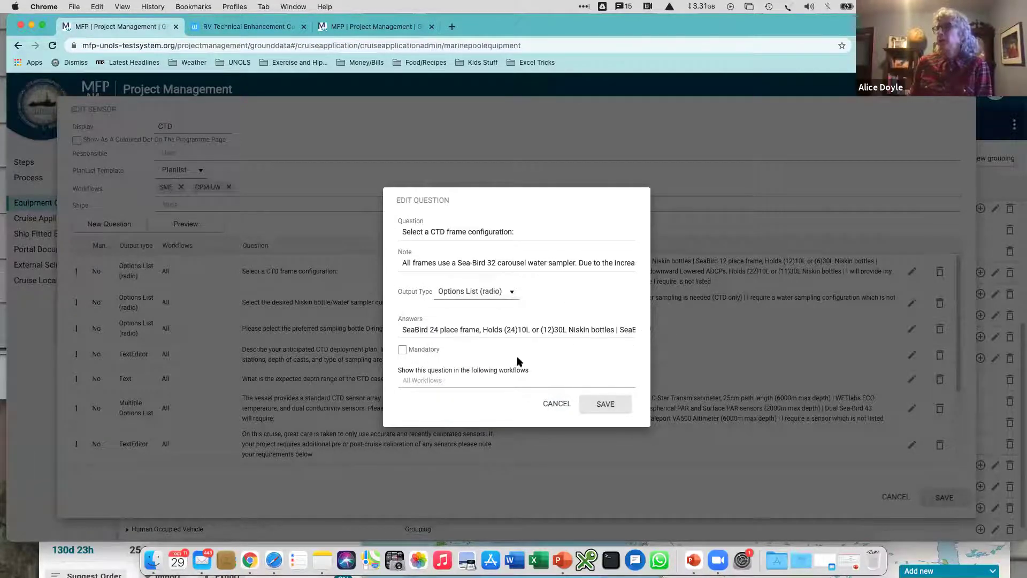
Try limiting the frame configuration question to CPM-LDEO, replace it with CPM-UAF, and close the question and CTD group without saving
{"action": "left_click", "coordinate": [428, 379]}
{"action": "left_click", "coordinate": [475, 410]}
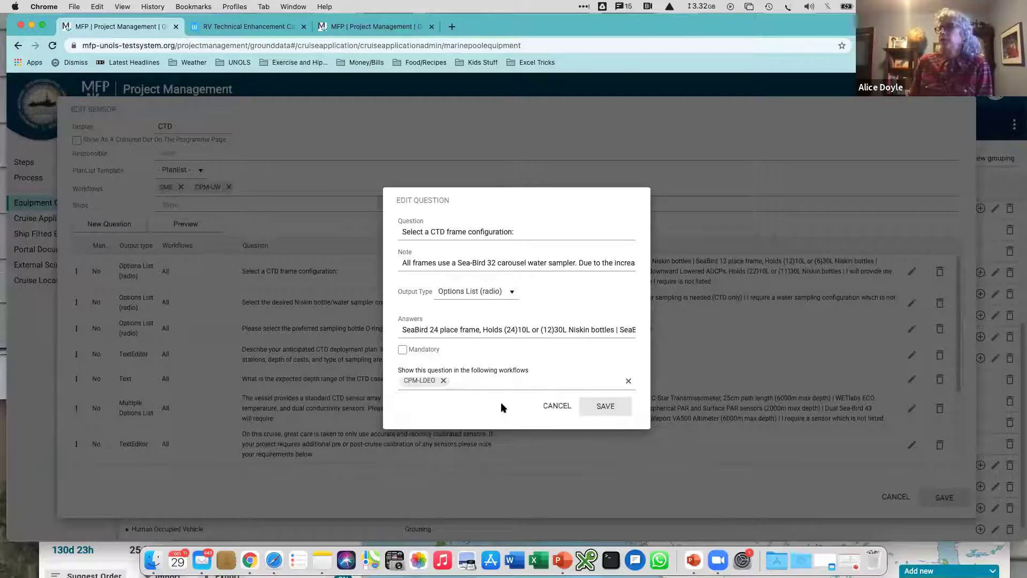
{"action": "left_click", "coordinate": [443, 381]}
{"action": "left_click", "coordinate": [438, 381]}
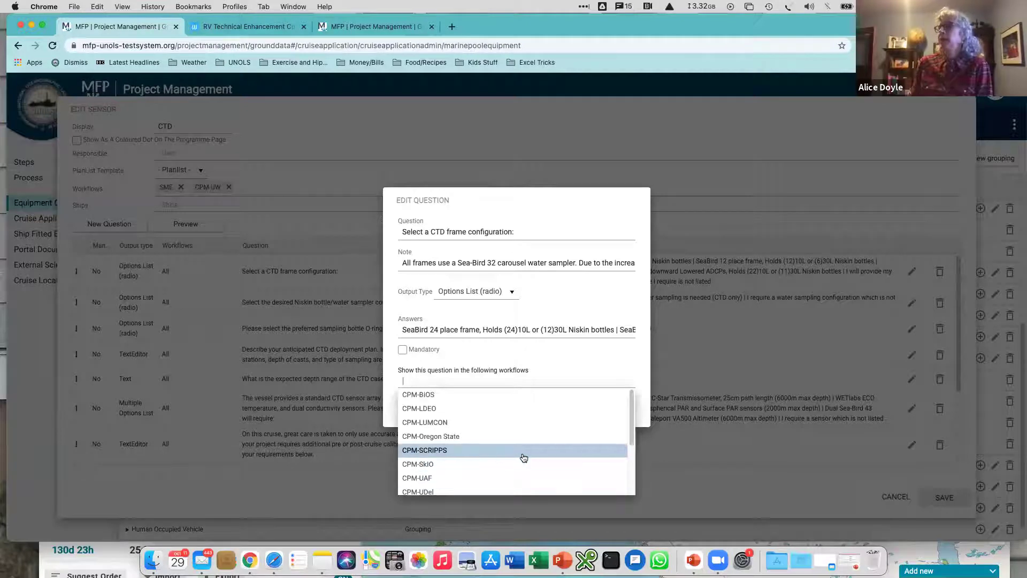
{"action": "left_click", "coordinate": [433, 477]}
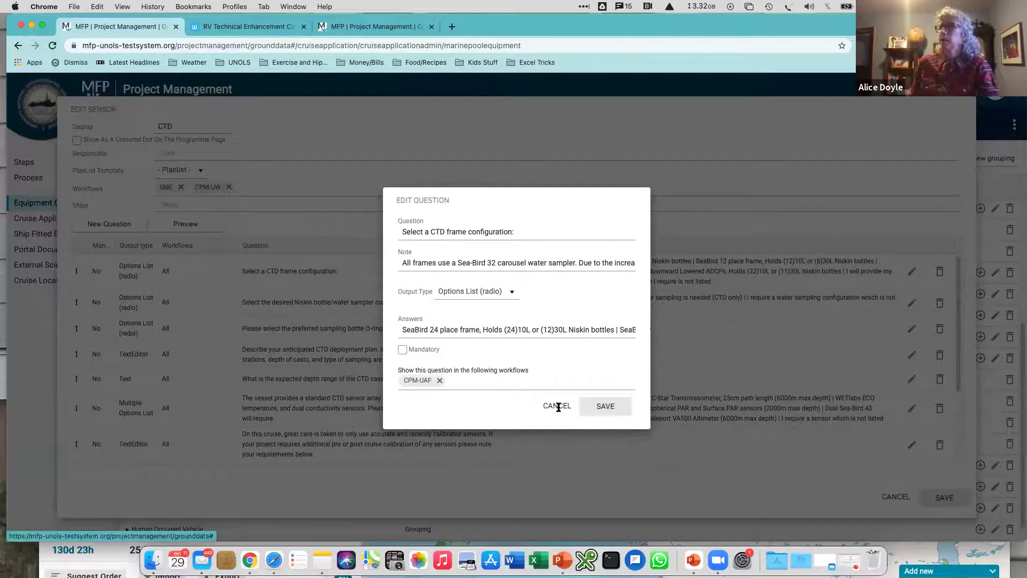
{"action": "left_click", "coordinate": [557, 408]}
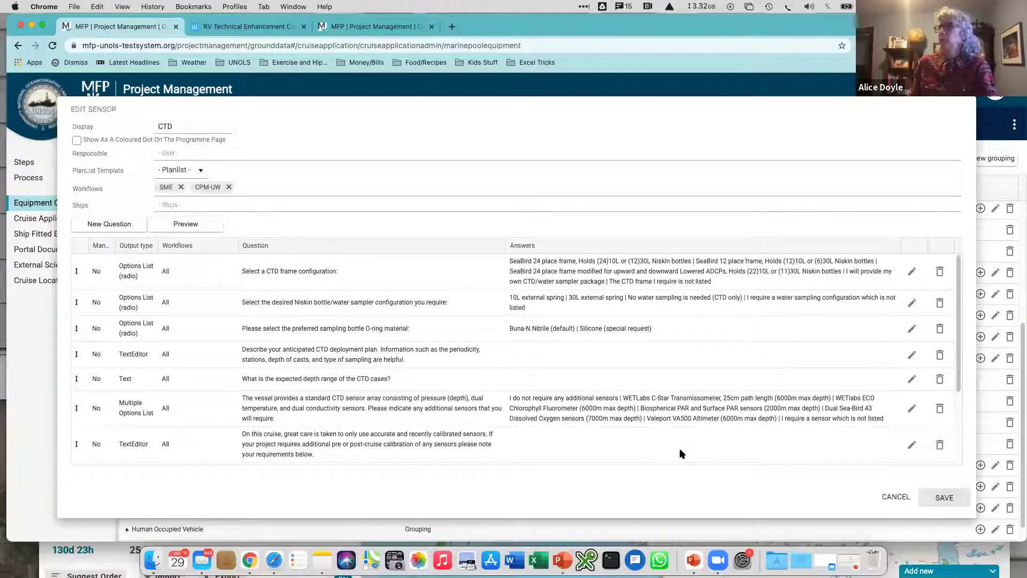
{"action": "left_click", "coordinate": [894, 497]}
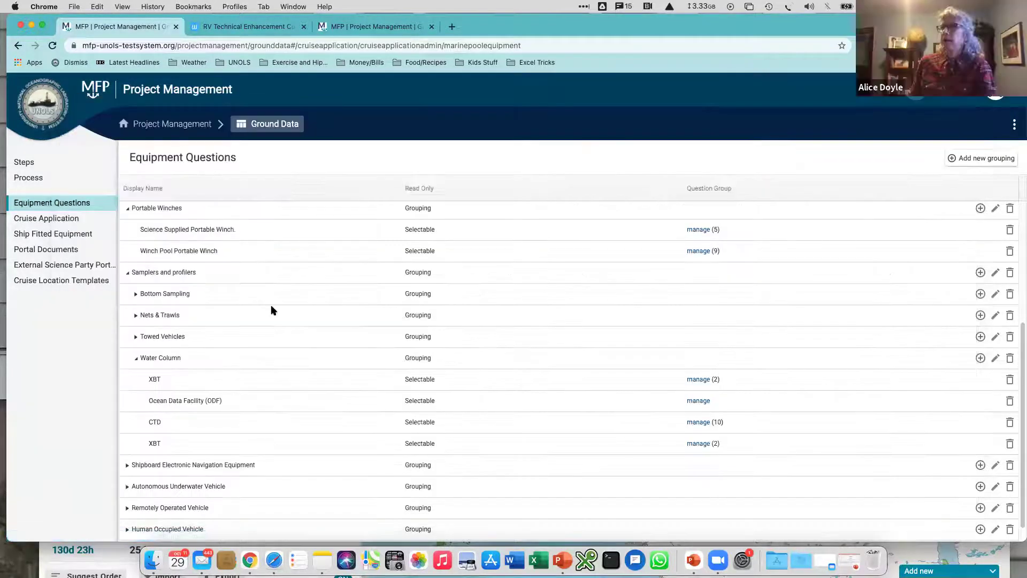
Open the Ship Fitted Equipment list and examine the equipment items, the per-ship availability and the Questions column
{"action": "left_click", "coordinate": [81, 235]}
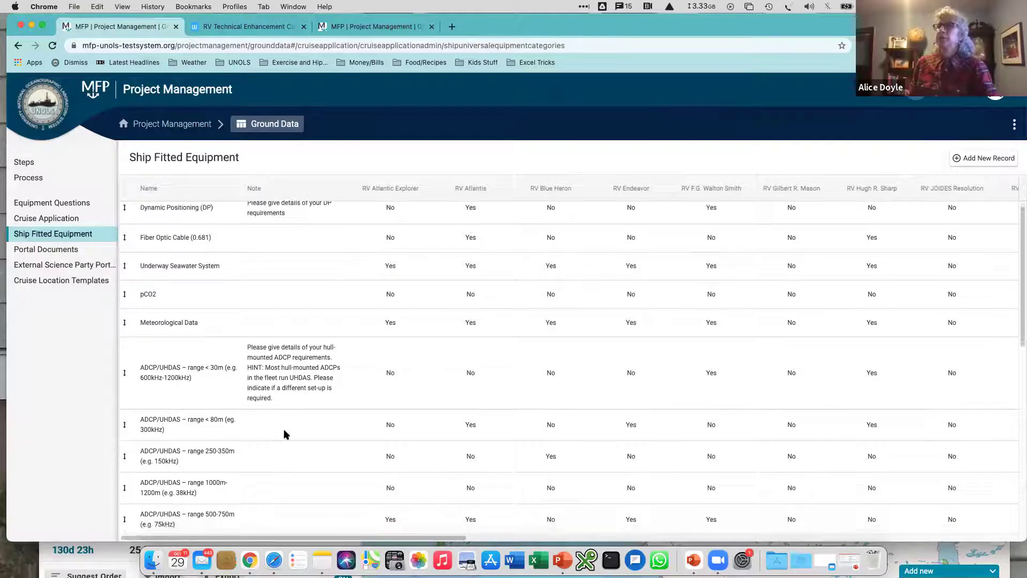
{"action": "scroll", "coordinate": [285, 430], "scroll_direction": "down", "scroll_amount": 6}
{"action": "scroll", "coordinate": [289, 436], "scroll_direction": "down", "scroll_amount": 2}
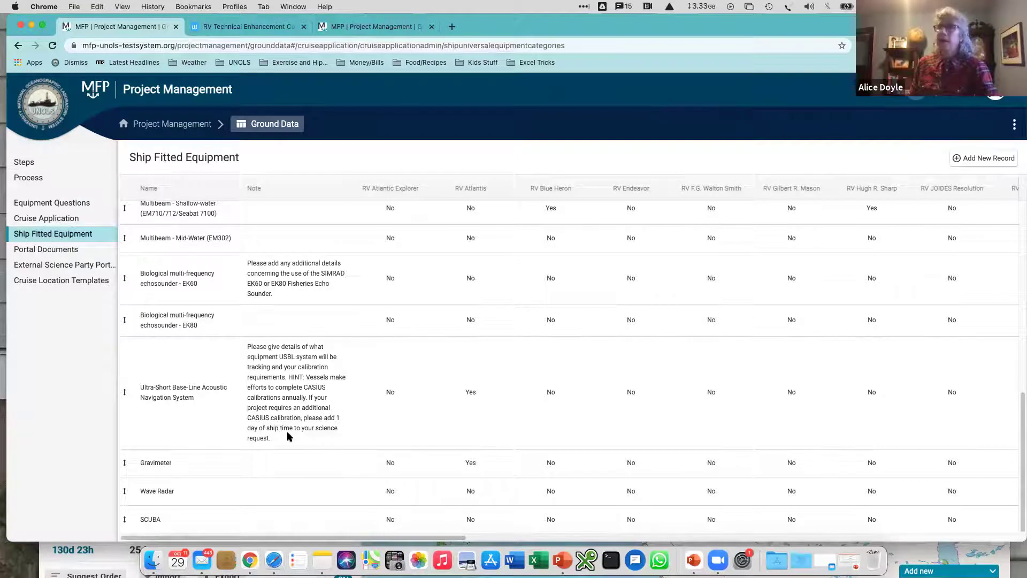
{"action": "scroll", "coordinate": [291, 442], "scroll_direction": "up", "scroll_amount": 15}
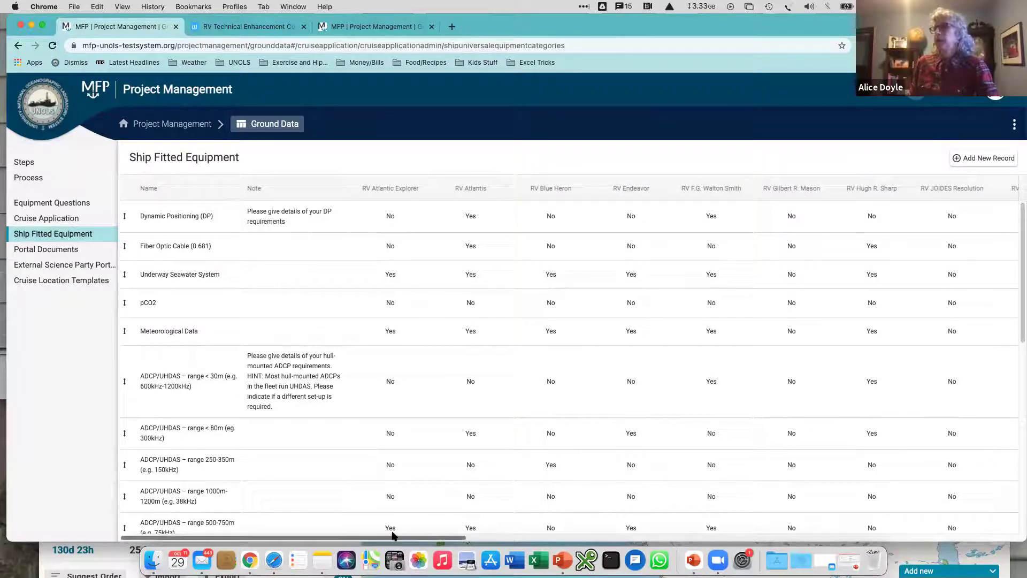
{"action": "left_click_drag", "start_coordinate": [392, 535], "coordinate": [963, 535]}
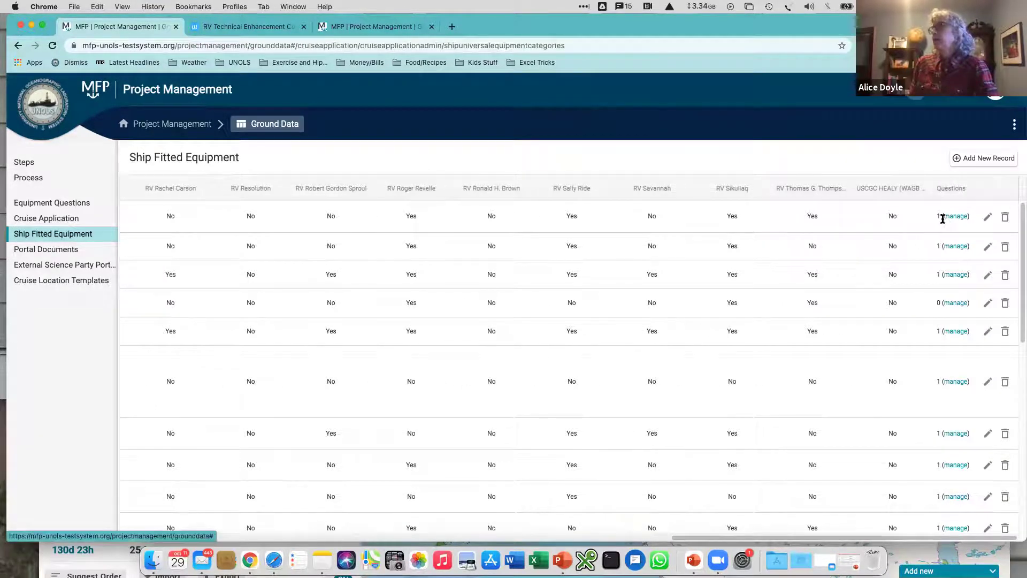
Put the Dynamic Positioning (DP) record into edit mode and open its list of questions
{"action": "left_click", "coordinate": [988, 217]}
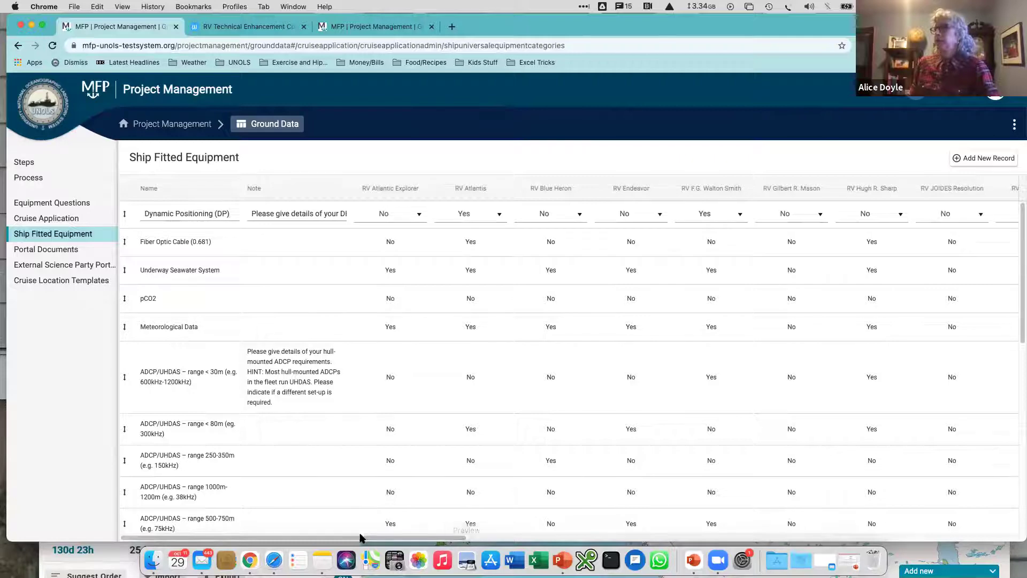
{"action": "left_click_drag", "start_coordinate": [378, 540], "coordinate": [950, 560]}
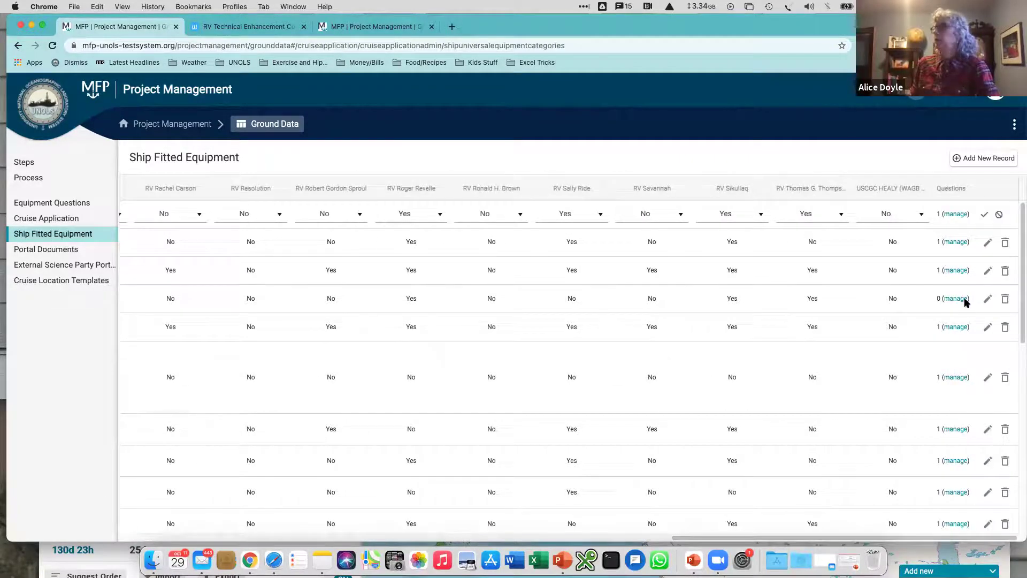
{"action": "left_click", "coordinate": [955, 214]}
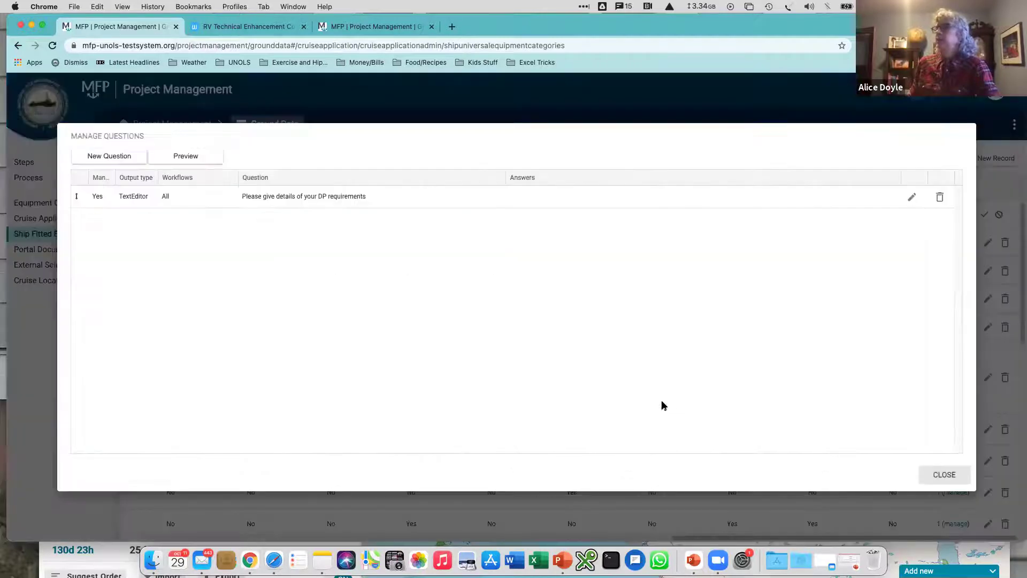
View the new question form and its output types for Dynamic Positioning (DP), and close the form and question list without saving
{"action": "left_click", "coordinate": [98, 162]}
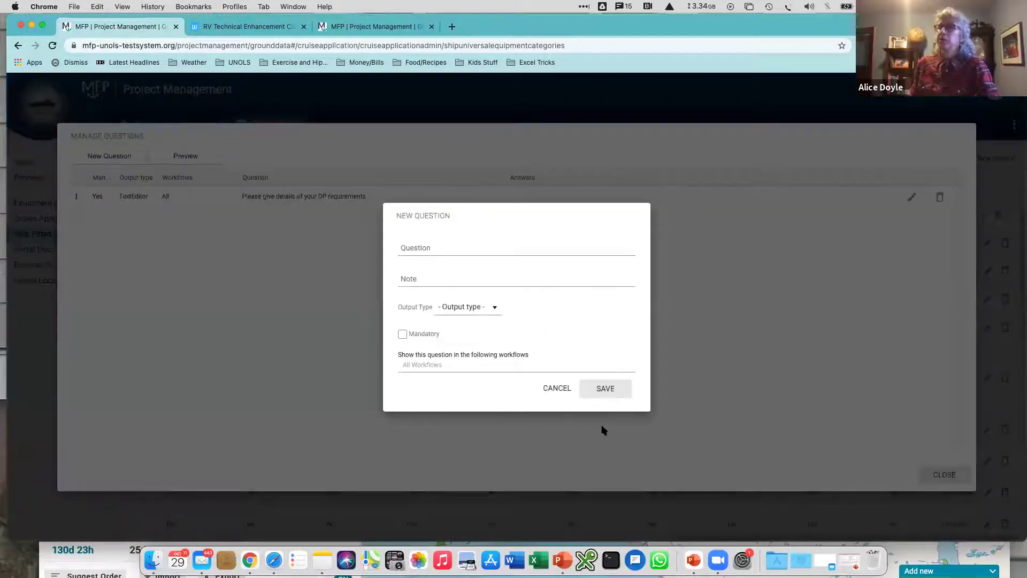
{"action": "left_click", "coordinate": [485, 319]}
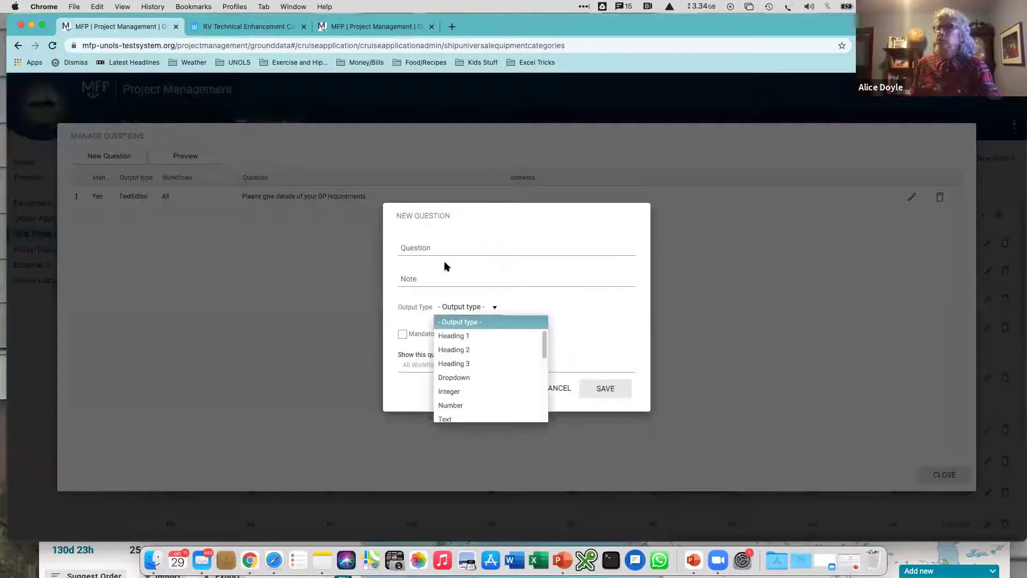
{"action": "left_click", "coordinate": [446, 248]}
{"action": "left_click", "coordinate": [584, 218]}
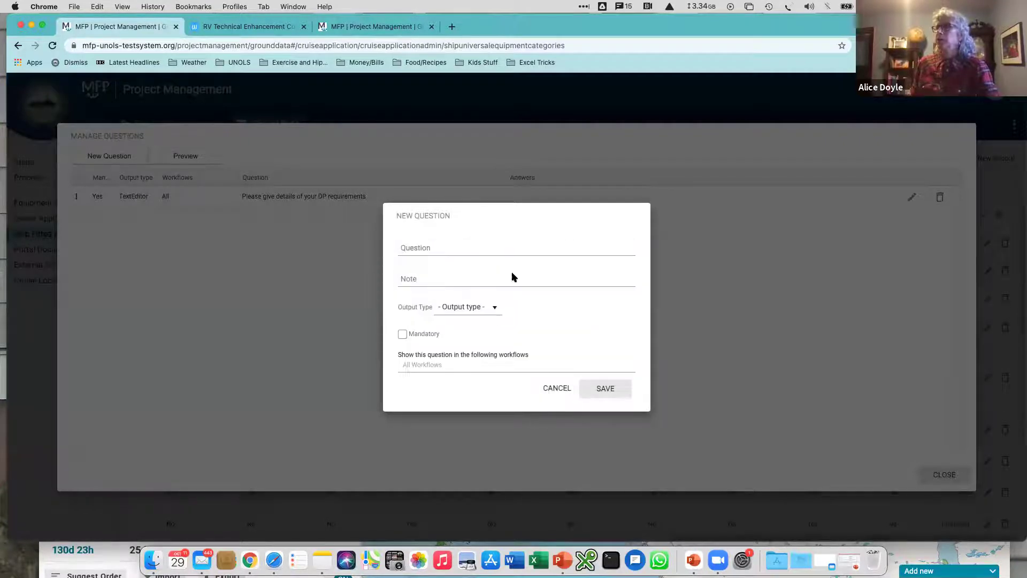
{"action": "left_click", "coordinate": [478, 312]}
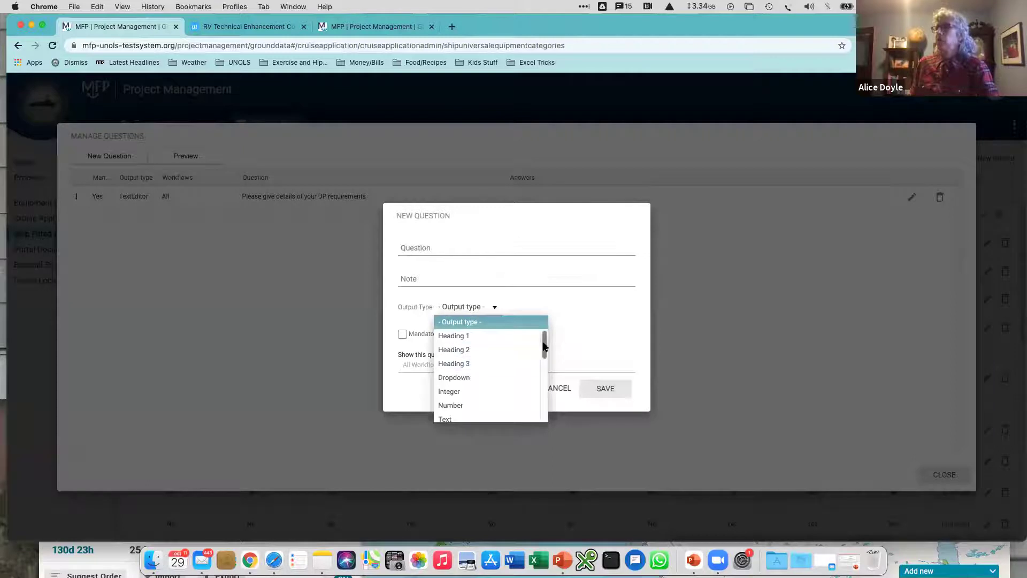
{"action": "left_click_drag", "start_coordinate": [547, 343], "coordinate": [576, 355]}
{"action": "left_click", "coordinate": [572, 325]}
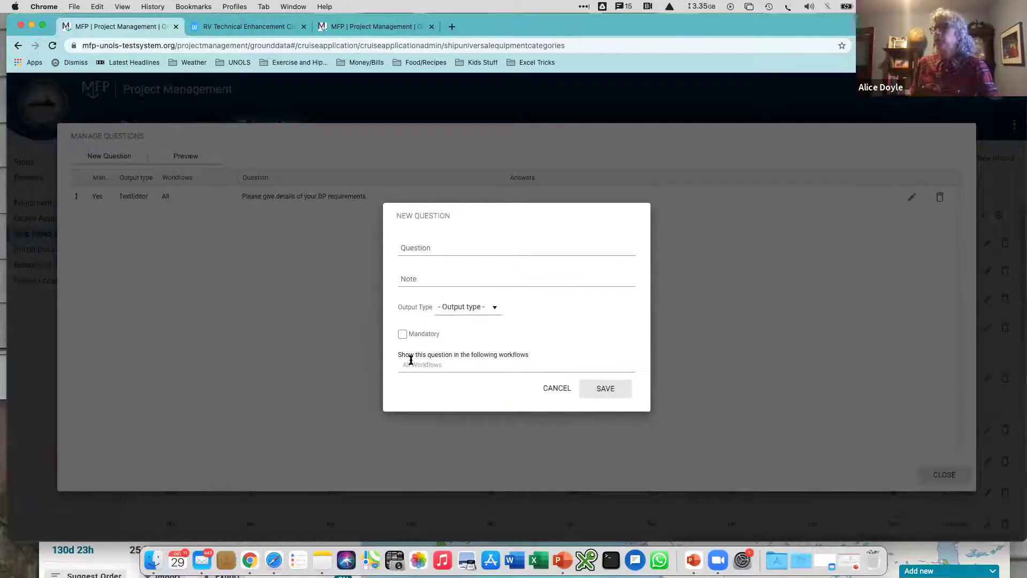
{"action": "left_click", "coordinate": [557, 389]}
{"action": "left_click", "coordinate": [943, 476]}
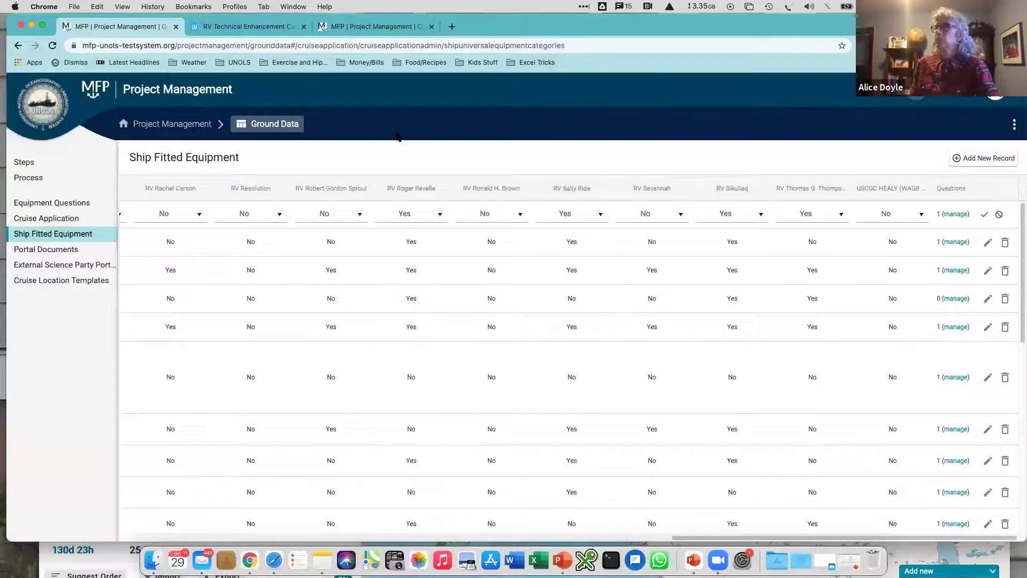
View the Portal Documents page and the External Science Party Portal documents page in Ground Data
{"action": "left_click", "coordinate": [55, 250]}
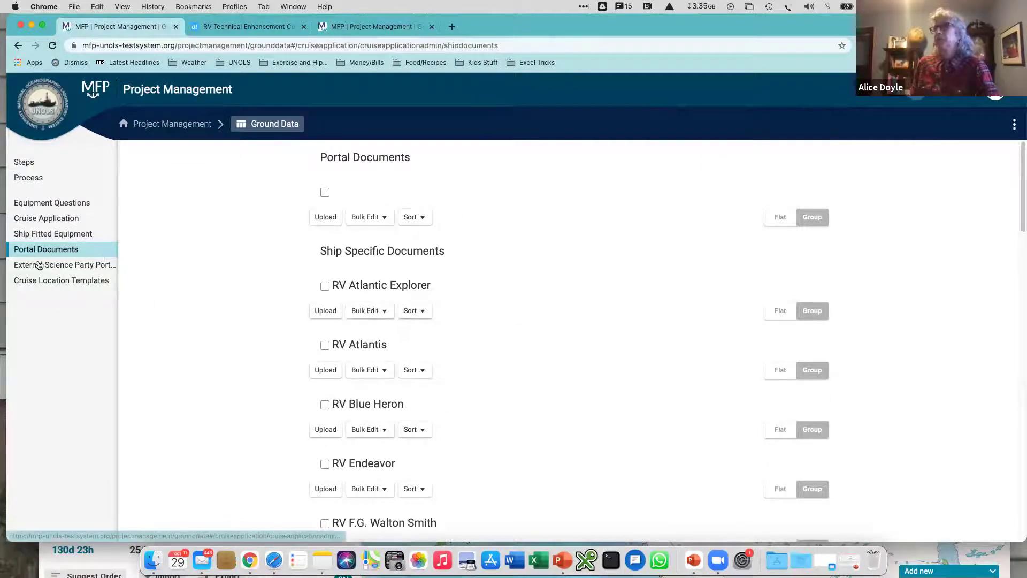
{"action": "left_click", "coordinate": [83, 265]}
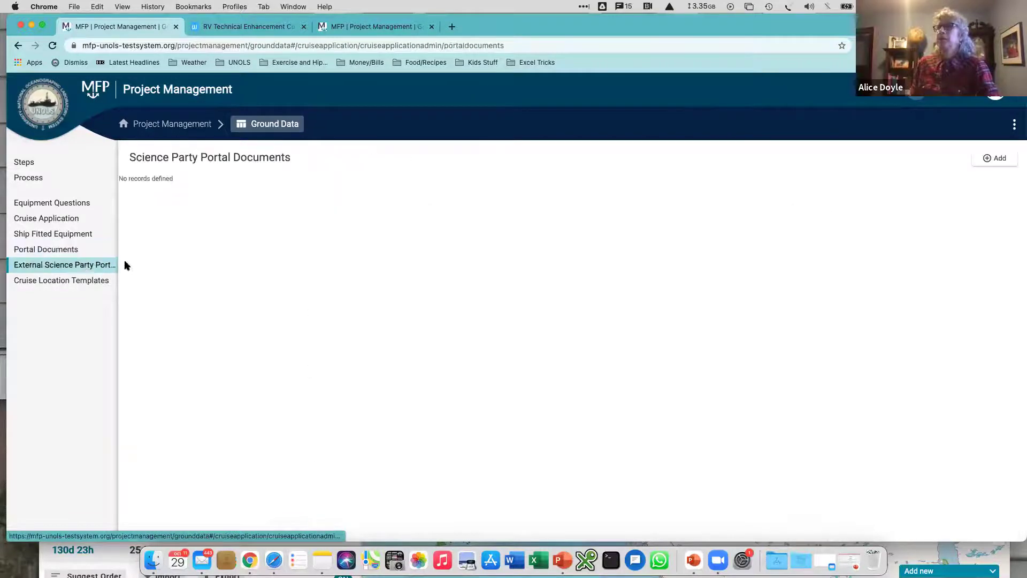